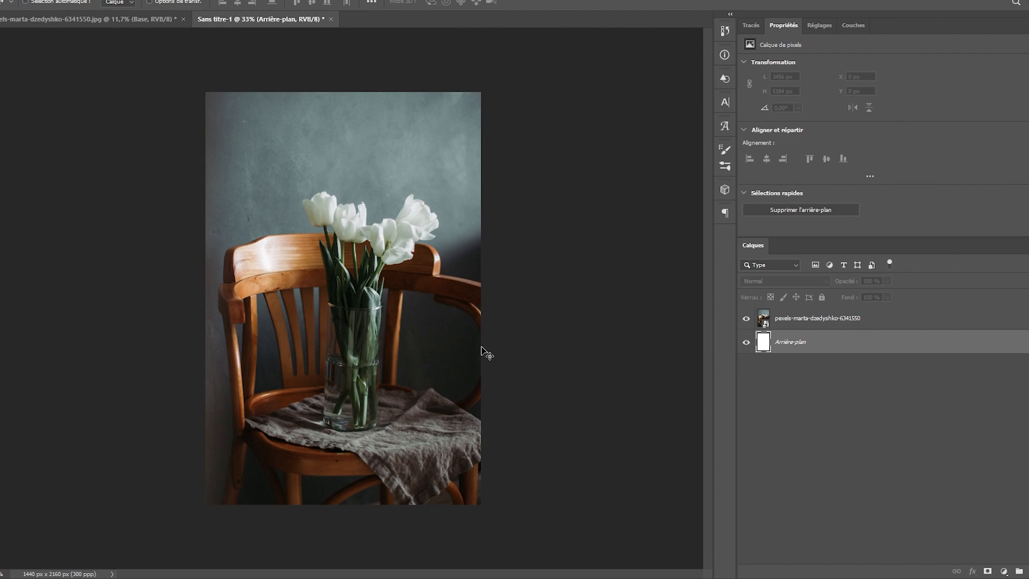
# - Unlock the white background layer beneath the tulip photo and delete it
pyautogui.scroll(2, 384, 328)
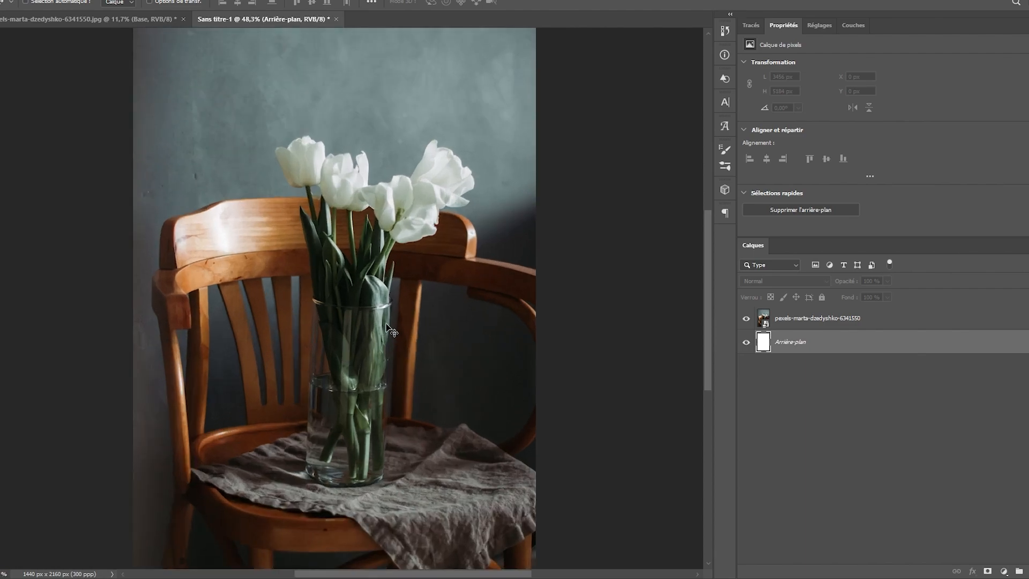
pyautogui.click(1014, 342)
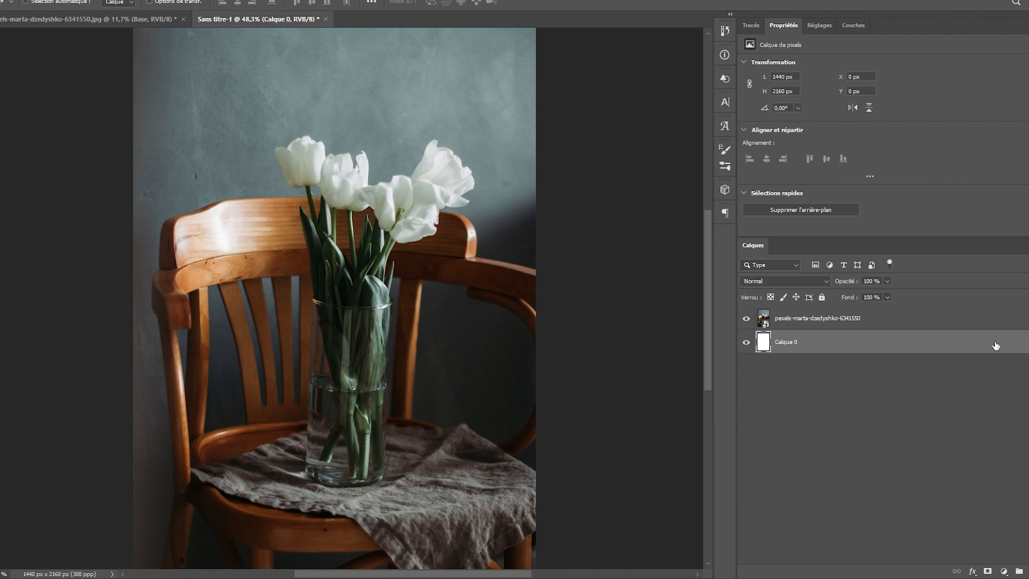
pyautogui.press('Delete')
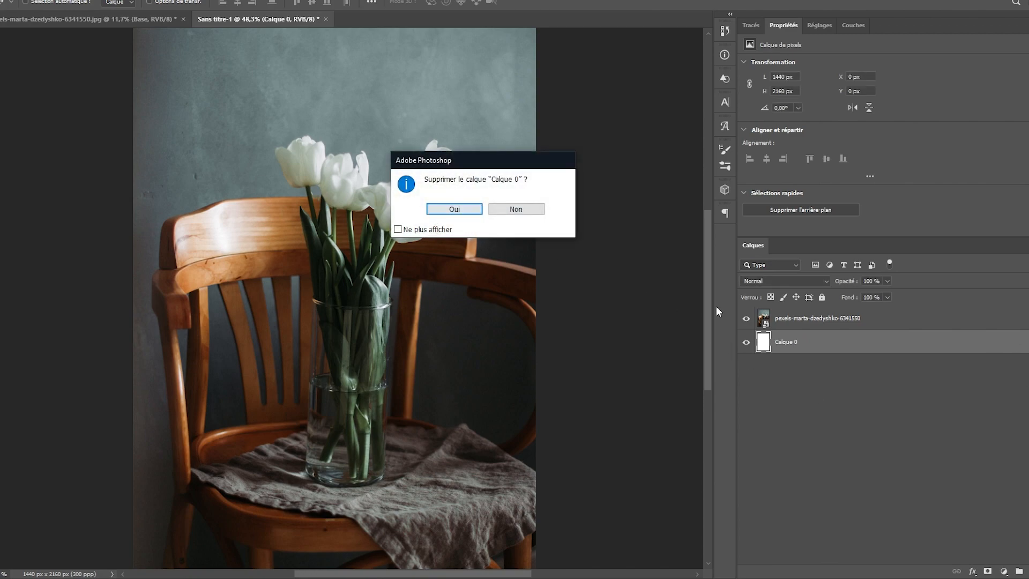
pyautogui.click(456, 214)
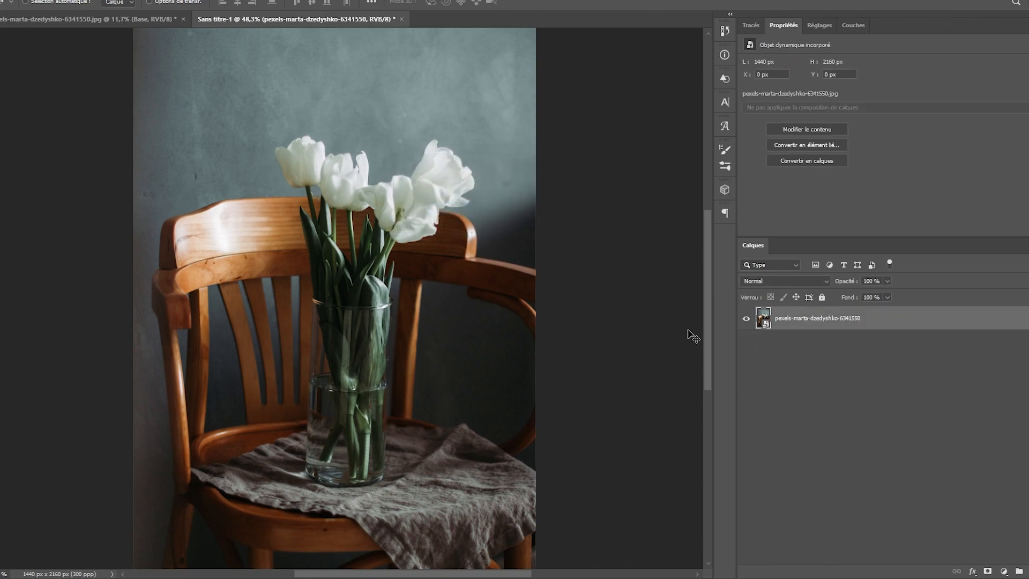
# - Add a Color Lookup (Correspondance de couleur) adjustment layer above the photo and load the Moonlight.3DL 3D LUT
pyautogui.scroll(-3, 351, 361)
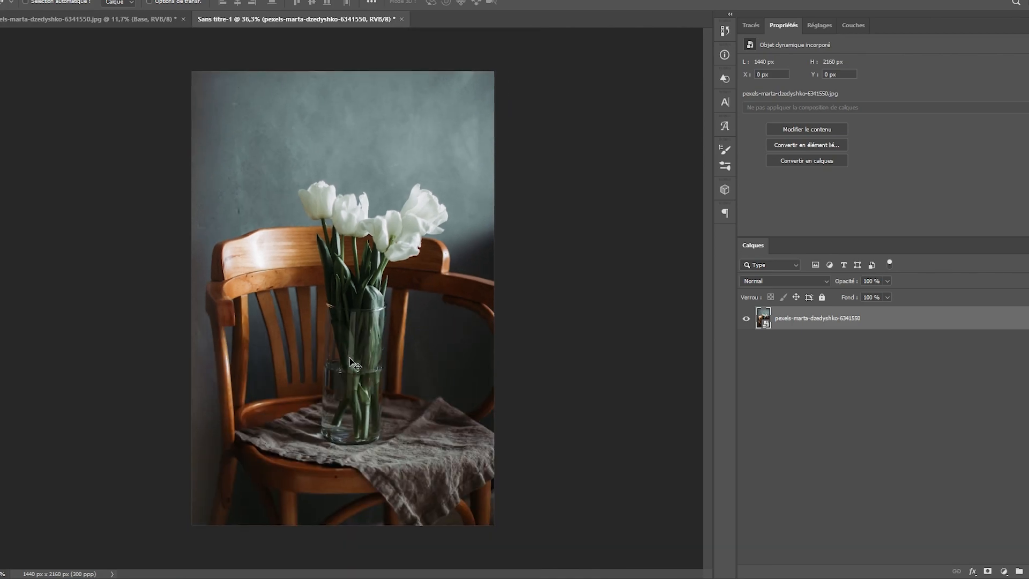
pyautogui.scroll(1, 351, 362)
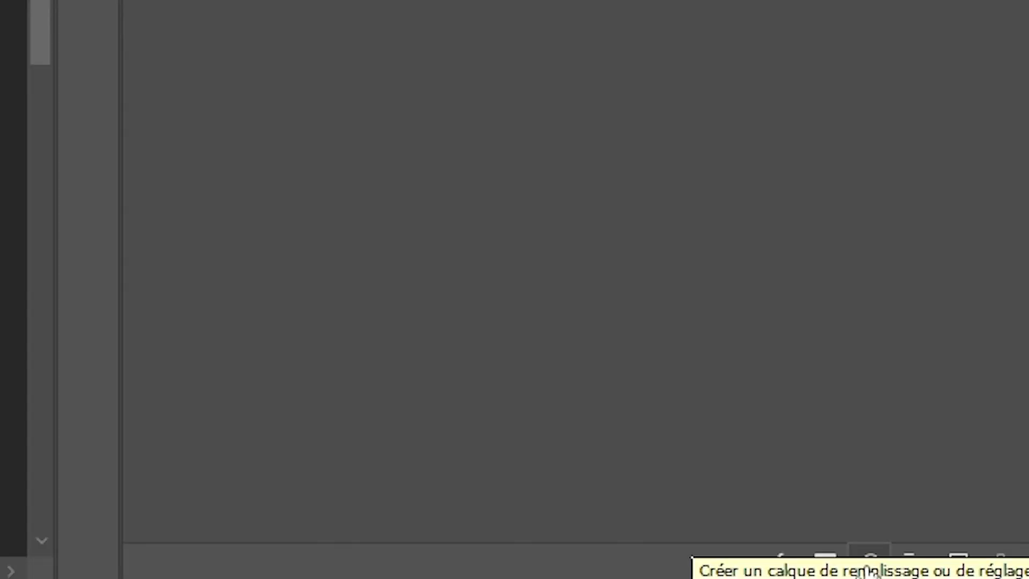
pyautogui.click(868, 567)
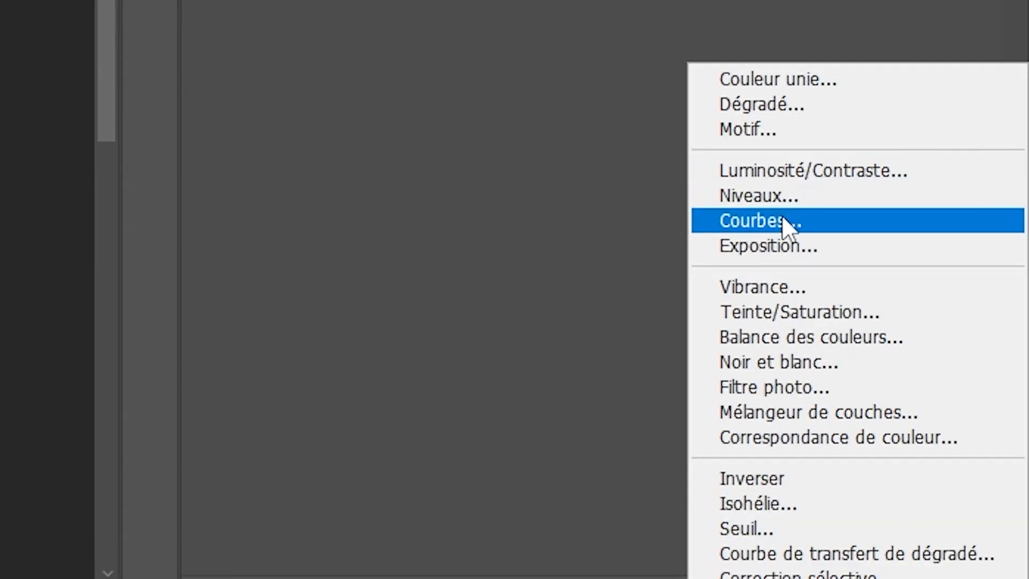
pyautogui.click(836, 452)
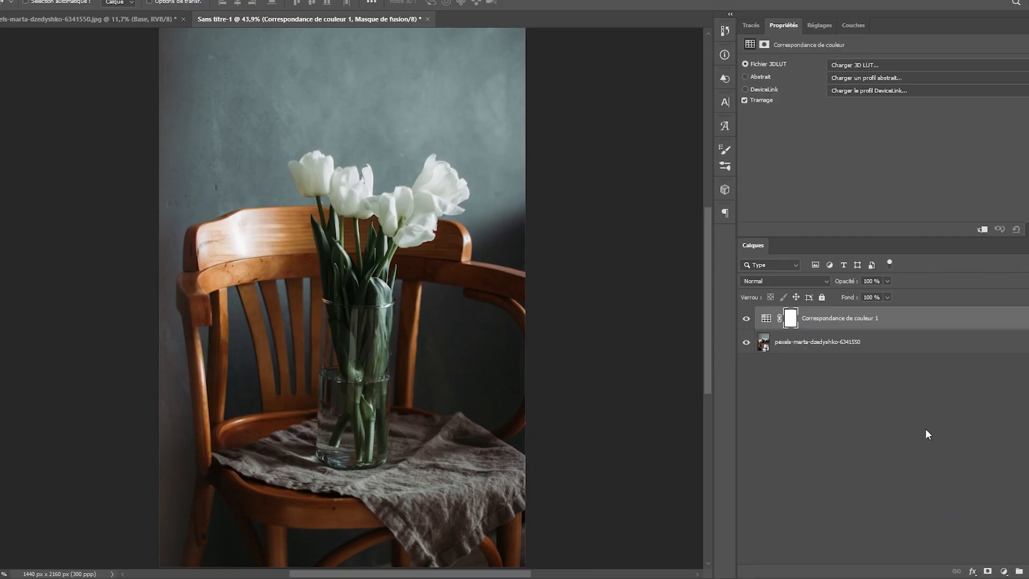
pyautogui.click(880, 65)
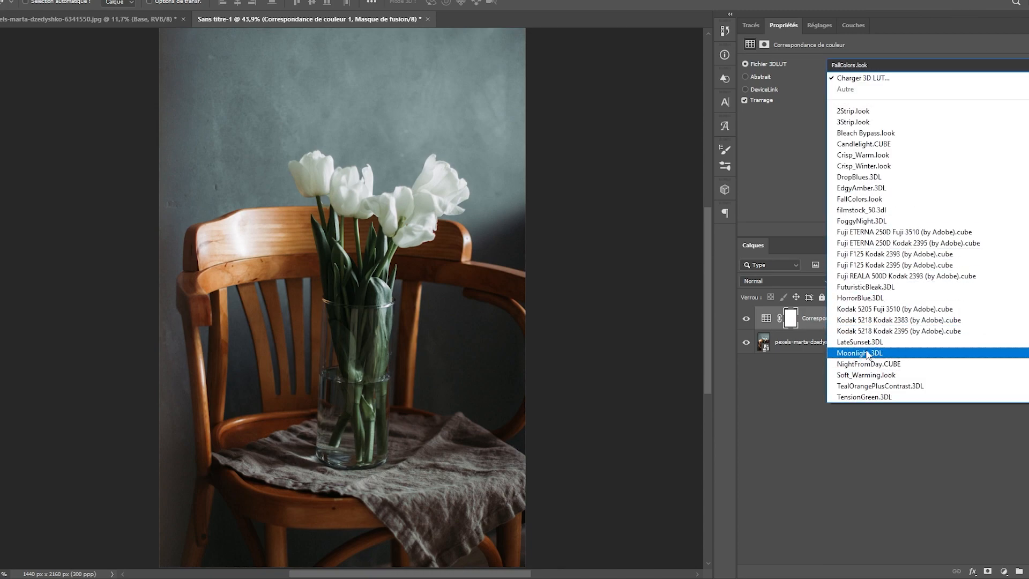
pyautogui.click(890, 353)
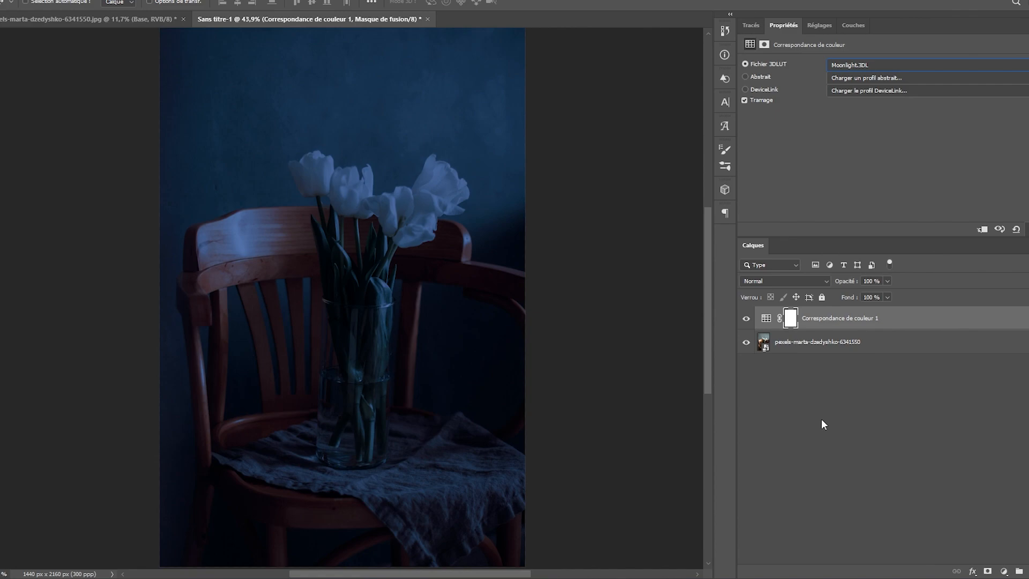
# - Add a Levels (Niveaux) adjustment layer above the Color Lookup layer
pyautogui.click(821, 420)
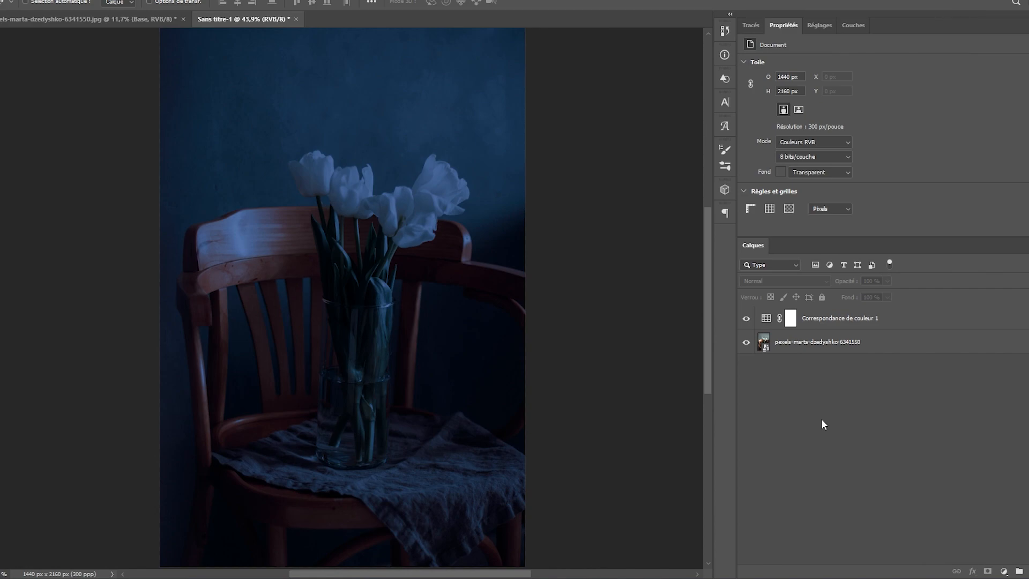
pyautogui.click(791, 317)
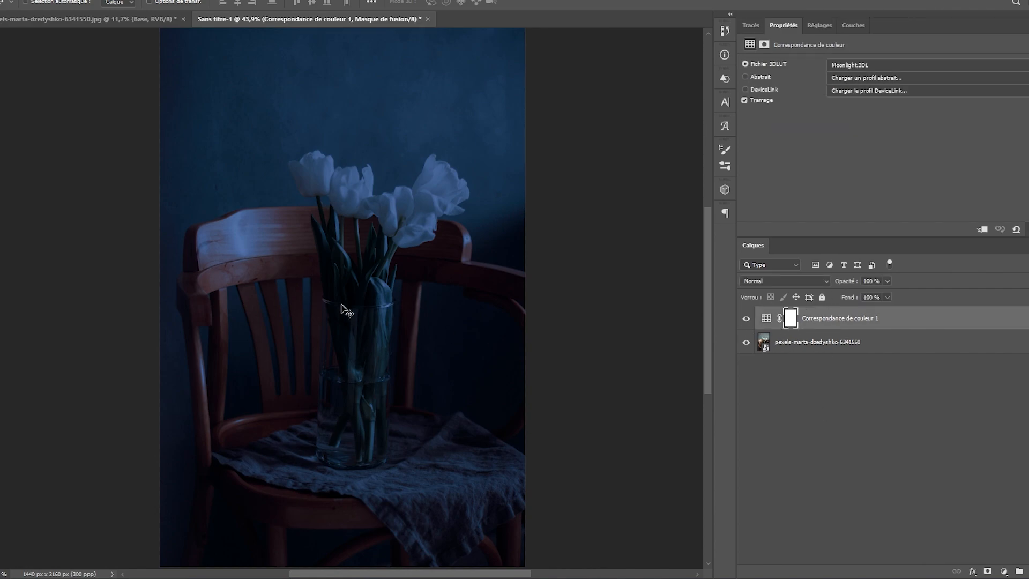
pyautogui.scroll(-1, 343, 309)
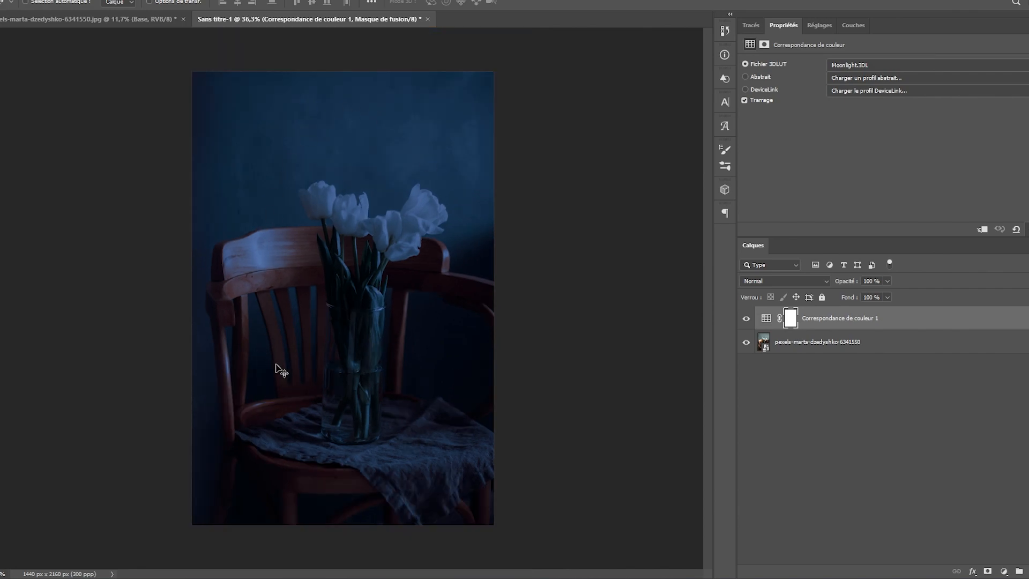
pyautogui.scroll(2, 341, 320)
pyautogui.click(766, 318)
pyautogui.scroll(-1, 447, 408)
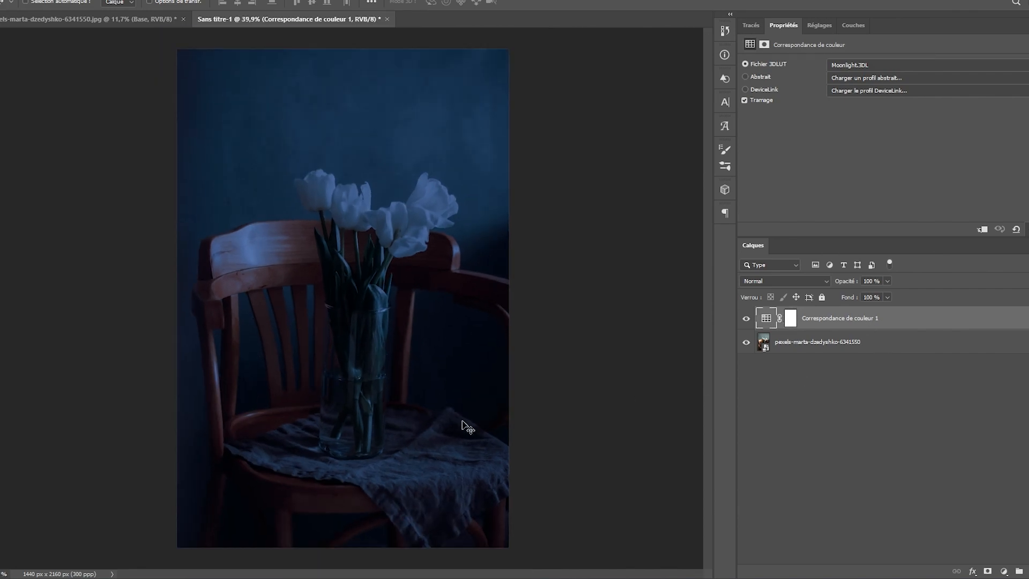
pyautogui.click(1003, 571)
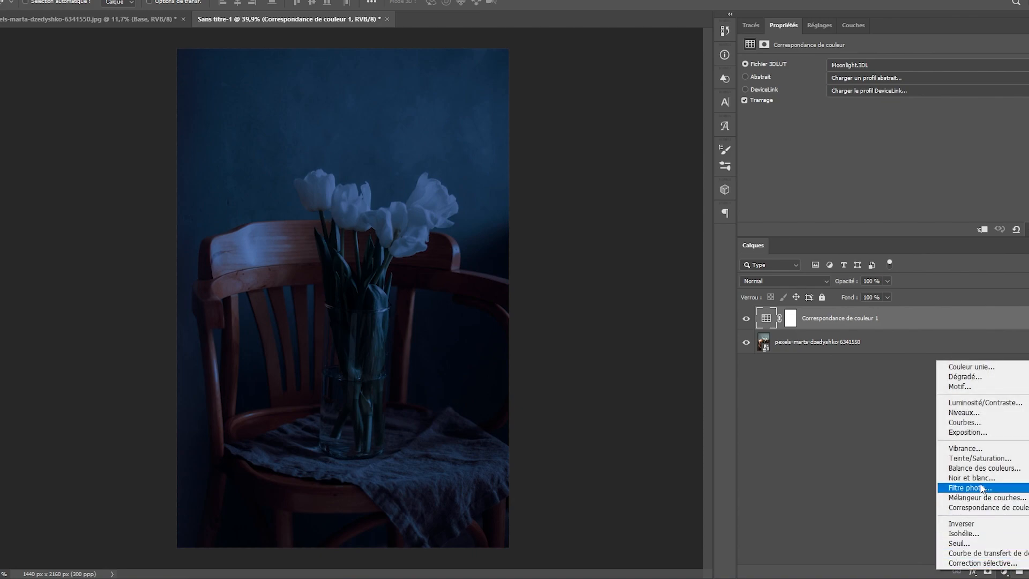
pyautogui.click(964, 412)
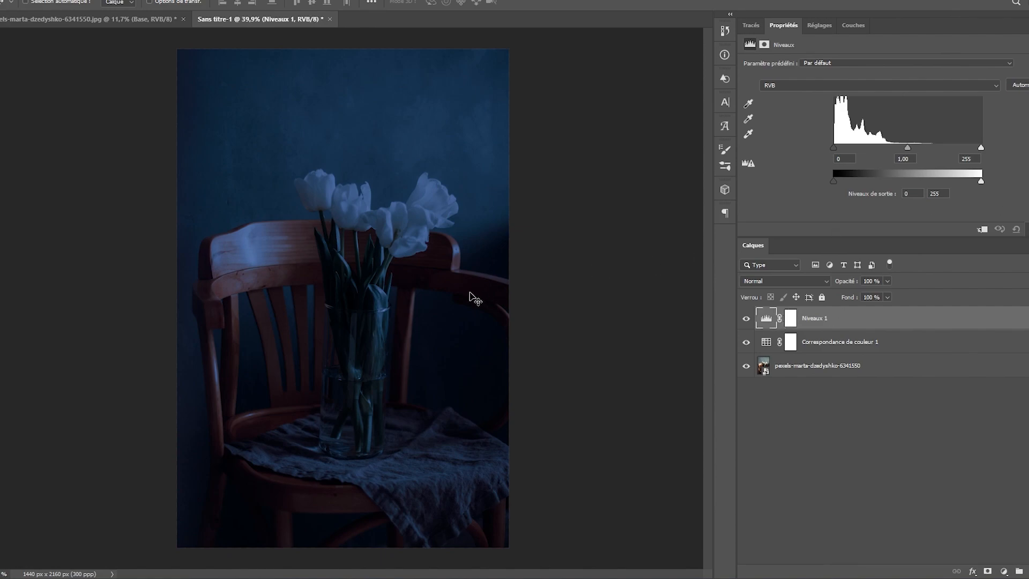
# - Set the Levels adjustment's output white level to 225, with the midtone input at 1.00
pyautogui.moveTo(983, 180)
pyautogui.mouseDown()
pyautogui.moveTo(956, 177)
pyautogui.moveTo(989, 172)
pyautogui.mouseUp()
pyautogui.moveTo(836, 147); pyautogui.dragTo(829, 147)
pyautogui.moveTo(908, 148); pyautogui.dragTo(903, 148)
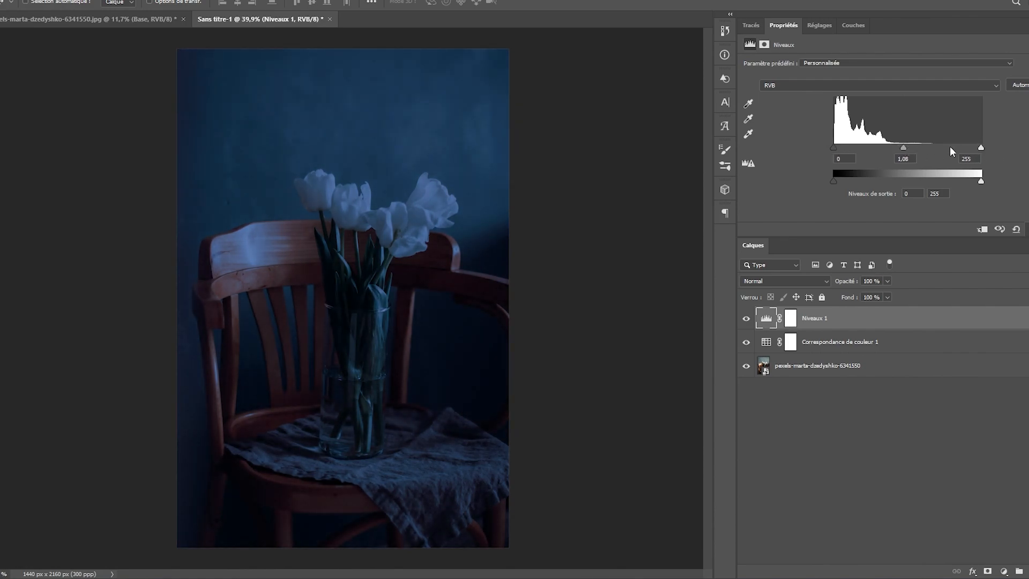
pyautogui.moveTo(908, 145); pyautogui.dragTo(910, 145)
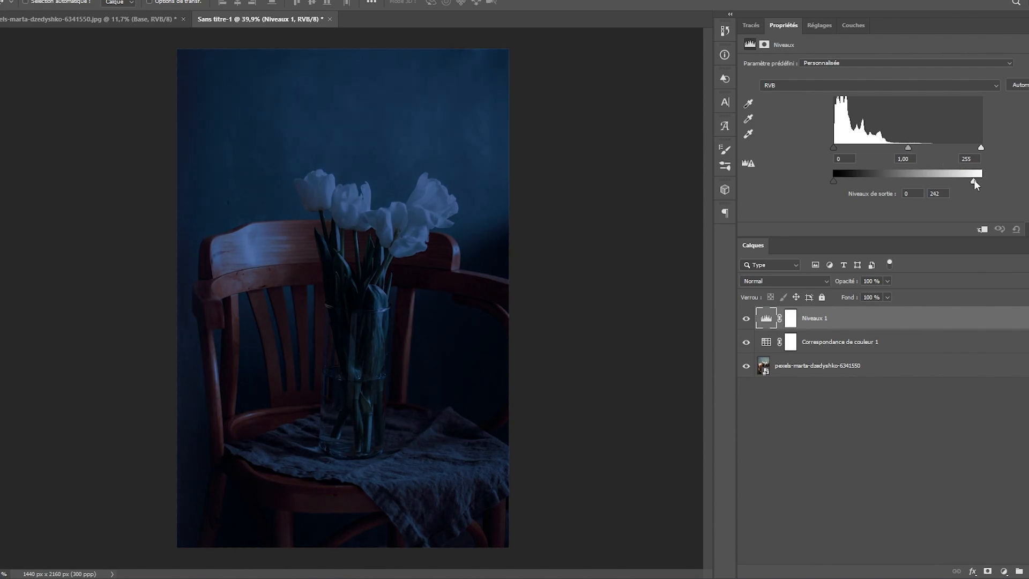
pyautogui.moveTo(973, 180); pyautogui.dragTo(967, 176)
# - Compare the tulips with and without the Levels and Color Lookup adjustments by toggling the layers' visibility
pyautogui.scroll(1, 395, 303)
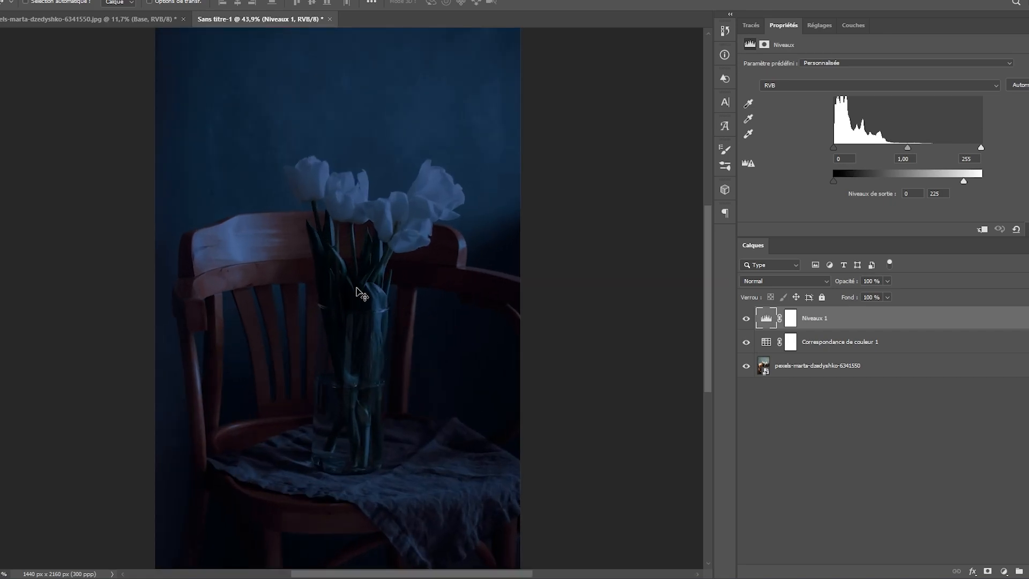
pyautogui.click(746, 319)
pyautogui.click(745, 318)
pyautogui.scroll(5, 390, 291)
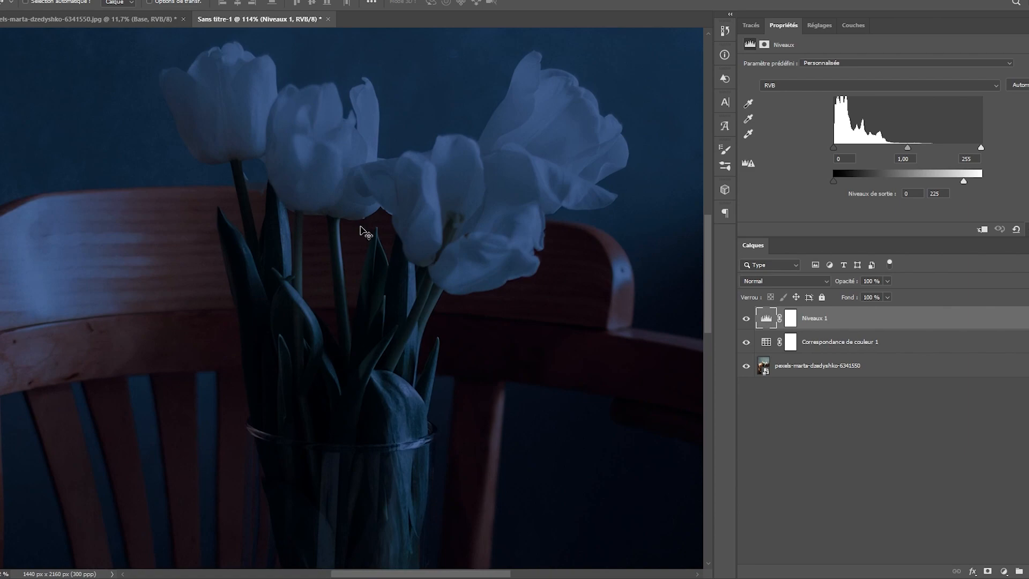
pyautogui.click(746, 321)
pyautogui.click(745, 342)
pyautogui.scroll(3, 409, 268)
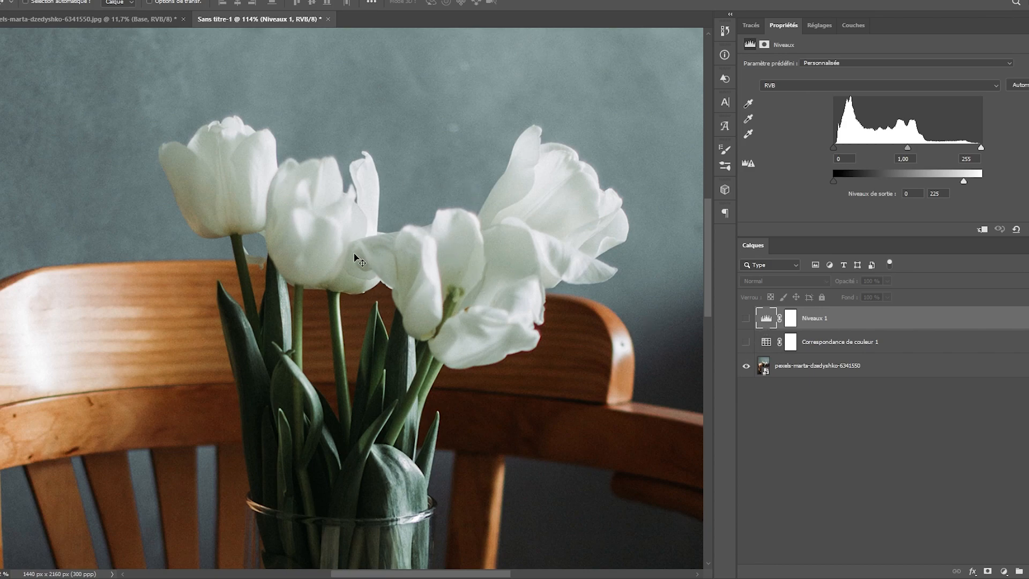
pyautogui.moveTo(747, 318); pyautogui.dragTo(747, 342)
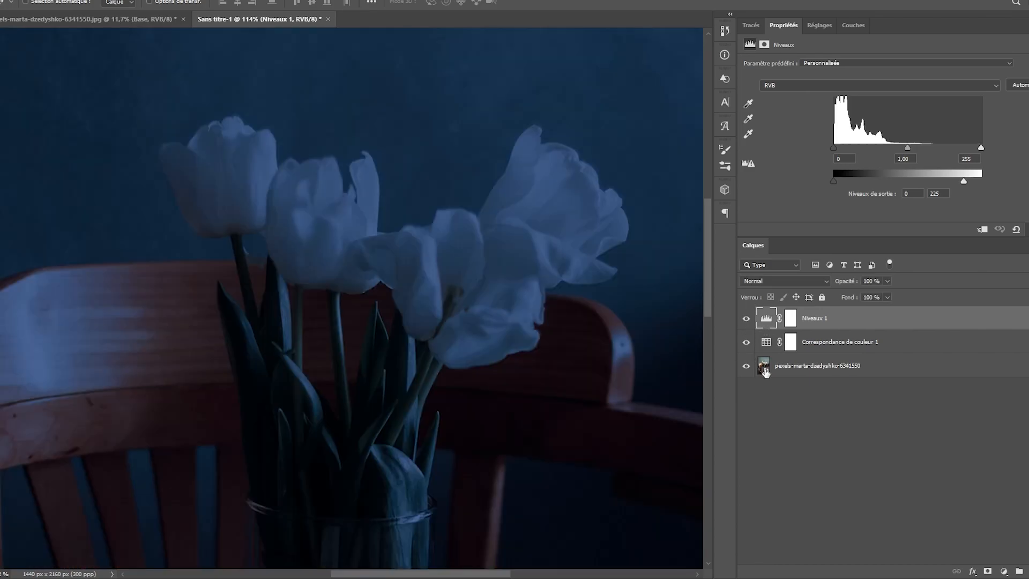
# - Make the Color Lookup layer's mask active and hide both adjustment layers to expose the original photo
pyautogui.click(765, 371)
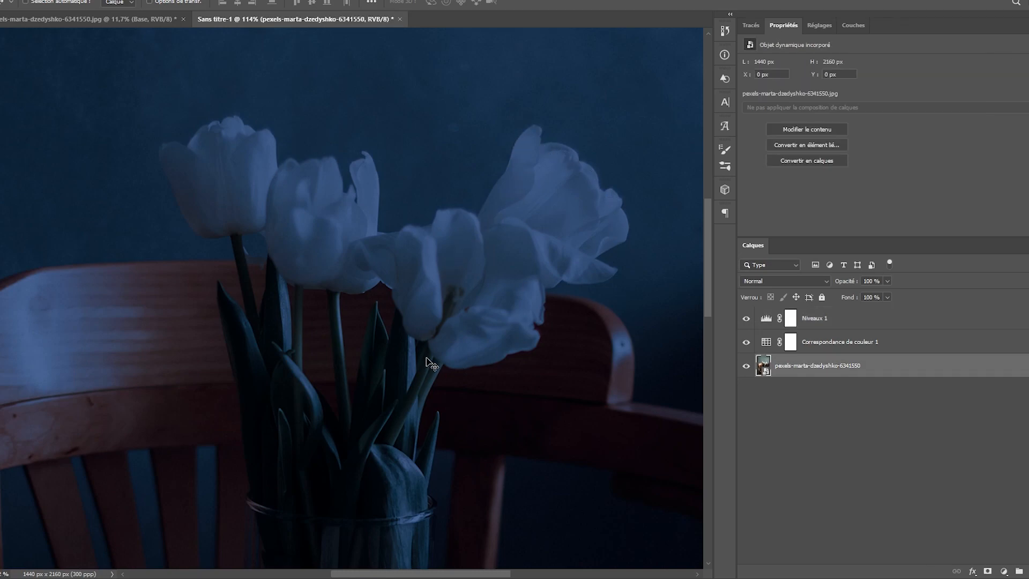
pyautogui.click(825, 345)
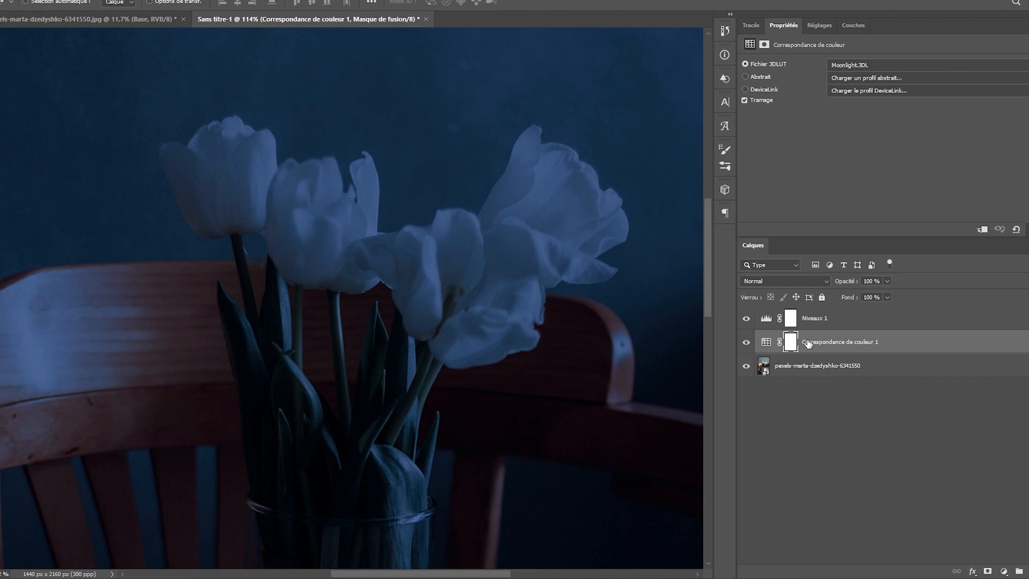
pyautogui.moveTo(746, 319); pyautogui.dragTo(745, 341)
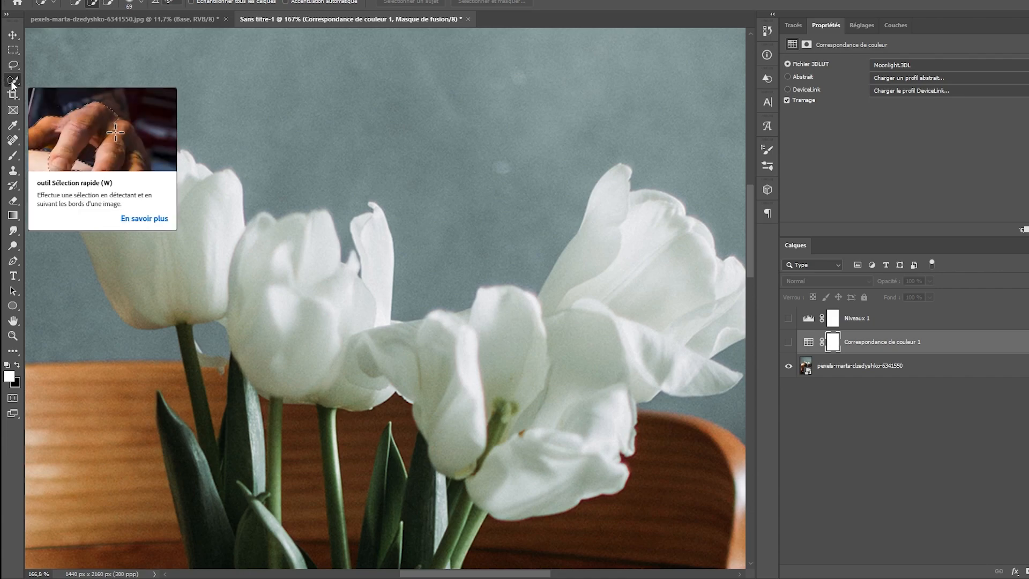
# - Select the white tulip blooms with the Quick Selection tool and subtract the stray areas near the stems and below the petals
pyautogui.moveTo(211, 252)
pyautogui.mouseDown()
pyautogui.moveTo(165, 230)
pyautogui.moveTo(463, 389)
pyautogui.moveTo(500, 362)
pyautogui.moveTo(458, 316)
pyautogui.mouseUp()
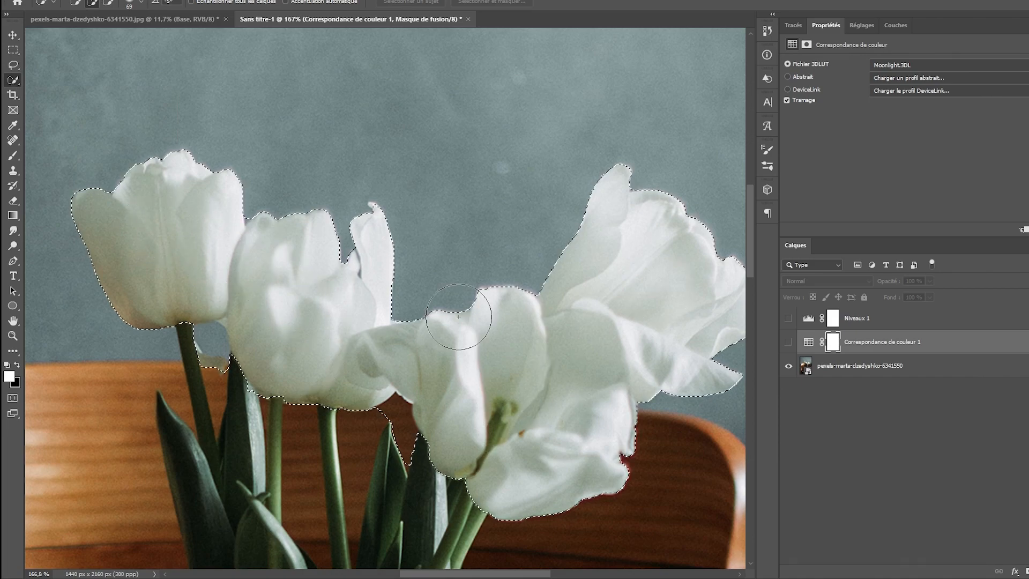
pyautogui.keyDown('alt'); pyautogui.rightClick(209, 361); pyautogui.keyUp('alt')
pyautogui.keyDown('alt'); pyautogui.click(207, 337); pyautogui.keyUp('alt')
pyautogui.keyDown('alt'); pyautogui.click(395, 409); pyautogui.keyUp('alt')
pyautogui.scroll(-2, 456, 401)
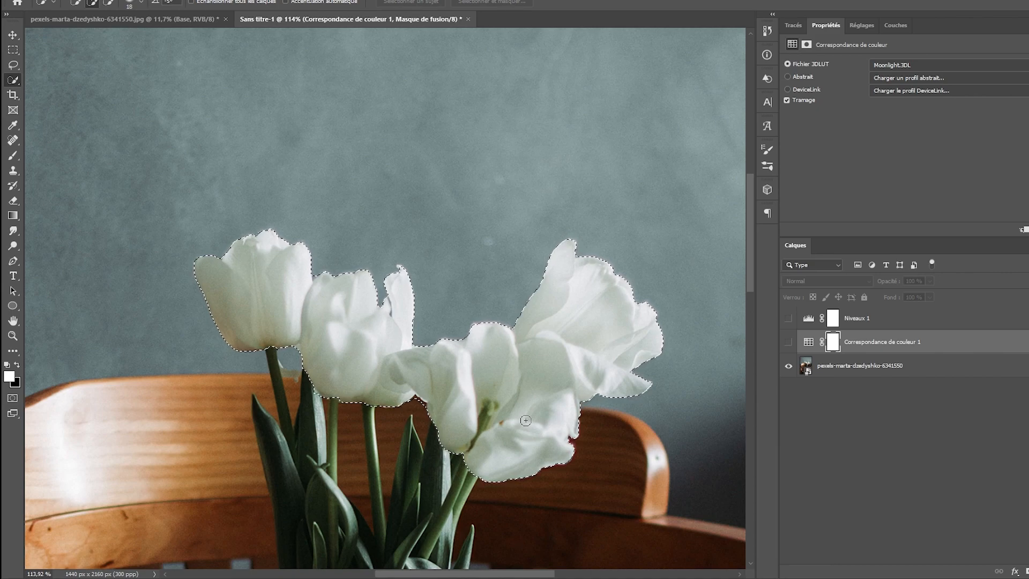
# - Try to refine the quick selection by subtracting the background gap between the second tulip's petals, and clear the selection
pyautogui.scroll(6, 441, 405)
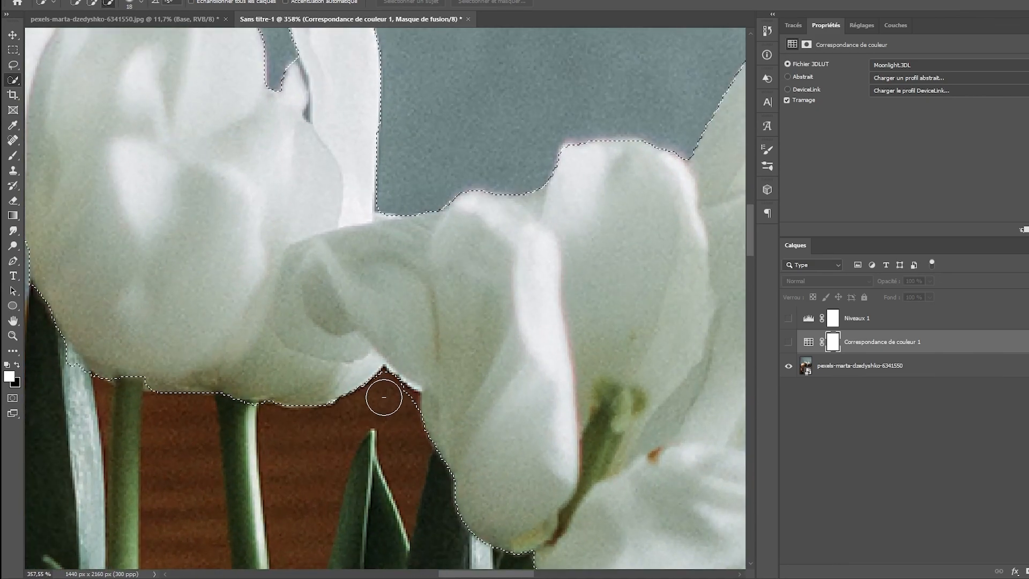
pyautogui.scroll(-5, 384, 398)
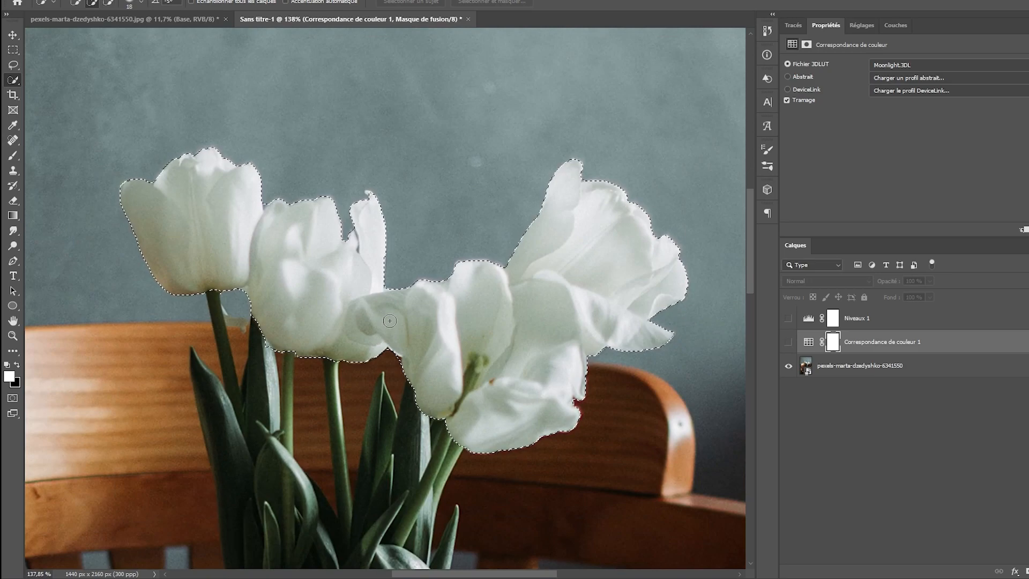
pyautogui.scroll(5, 346, 269)
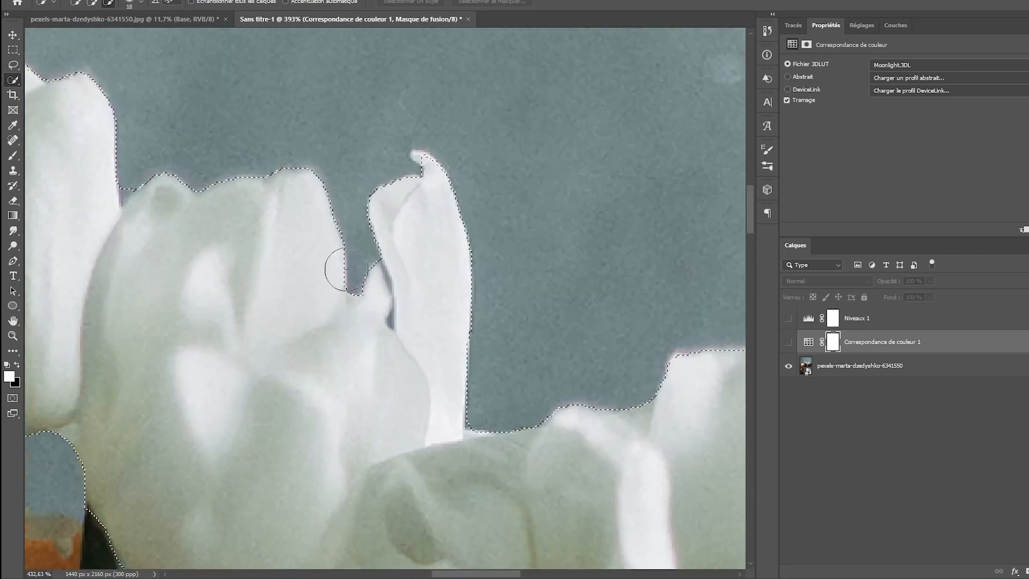
pyautogui.scroll(5, 381, 269)
pyautogui.keyDown('alt'); pyautogui.rightClick(381, 268); pyautogui.keyUp('alt')
pyautogui.keyDown('alt'); pyautogui.rightClick(386, 258); pyautogui.keyUp('alt')
pyautogui.scroll(-1, 397, 268)
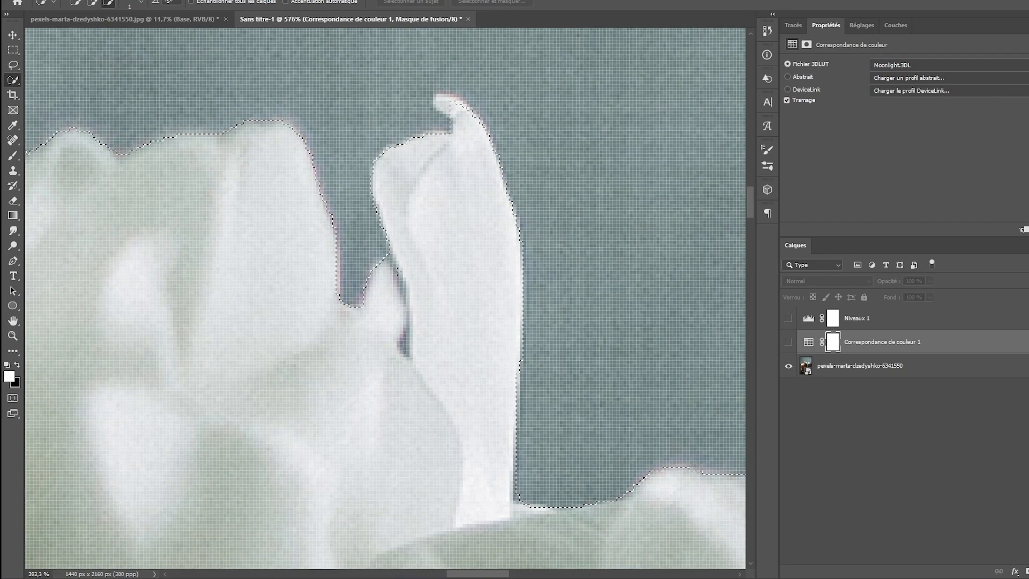
pyautogui.scroll(-5, 427, 316)
pyautogui.scroll(3, 427, 316)
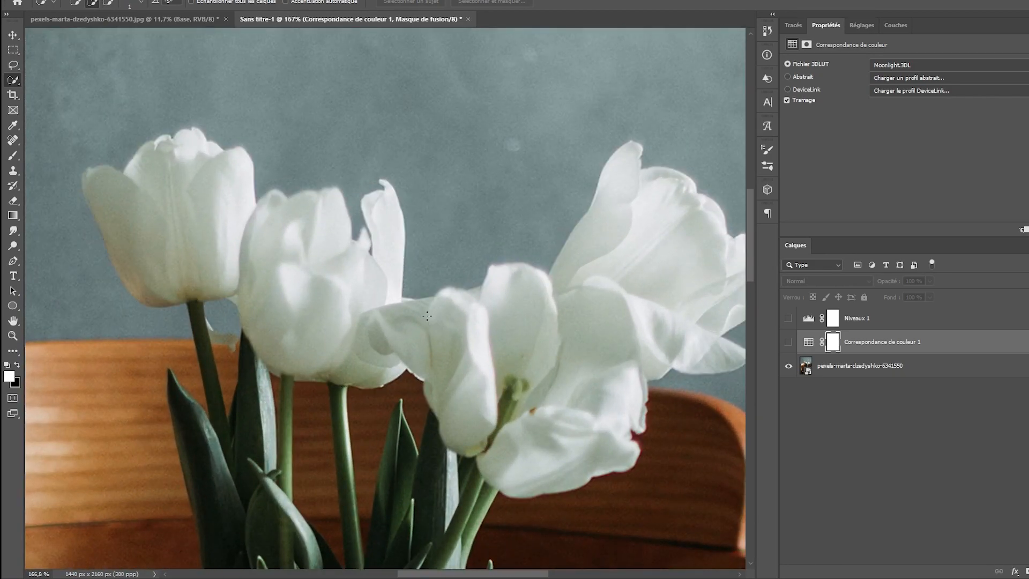
pyautogui.scroll(-2, 373, 299)
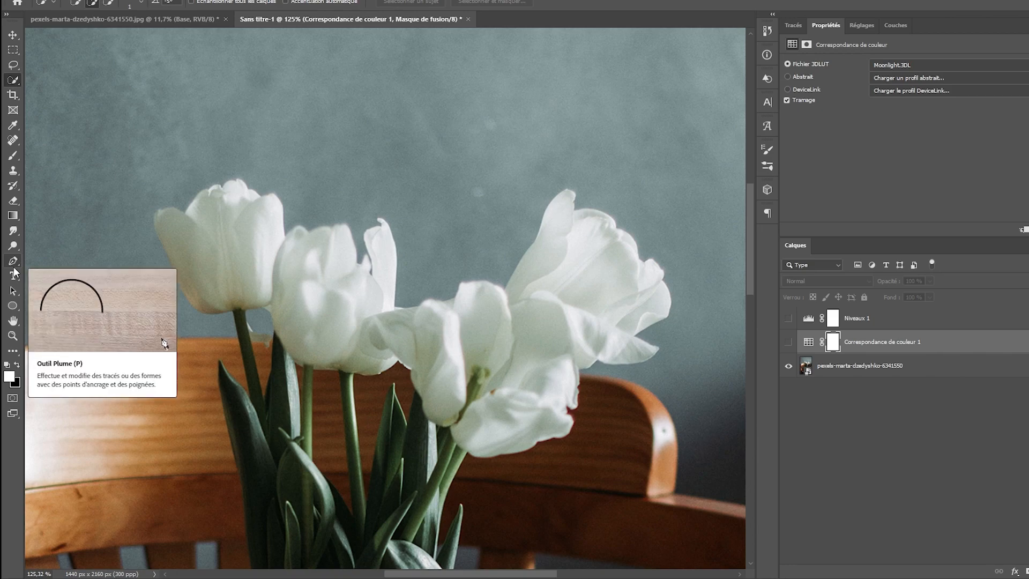
pyautogui.press('p')
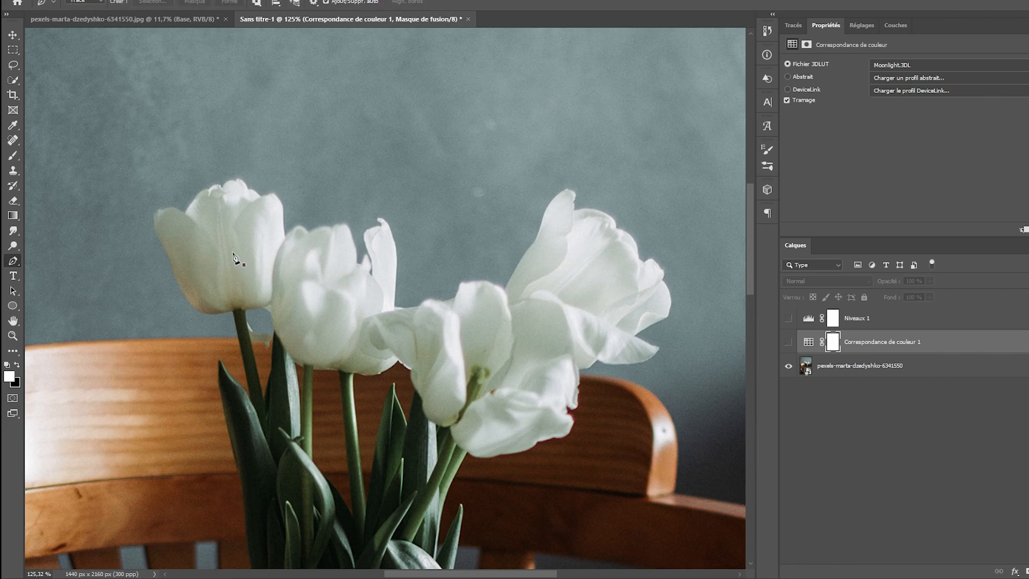
pyautogui.scroll(3, 168, 221)
pyautogui.click(175, 199)
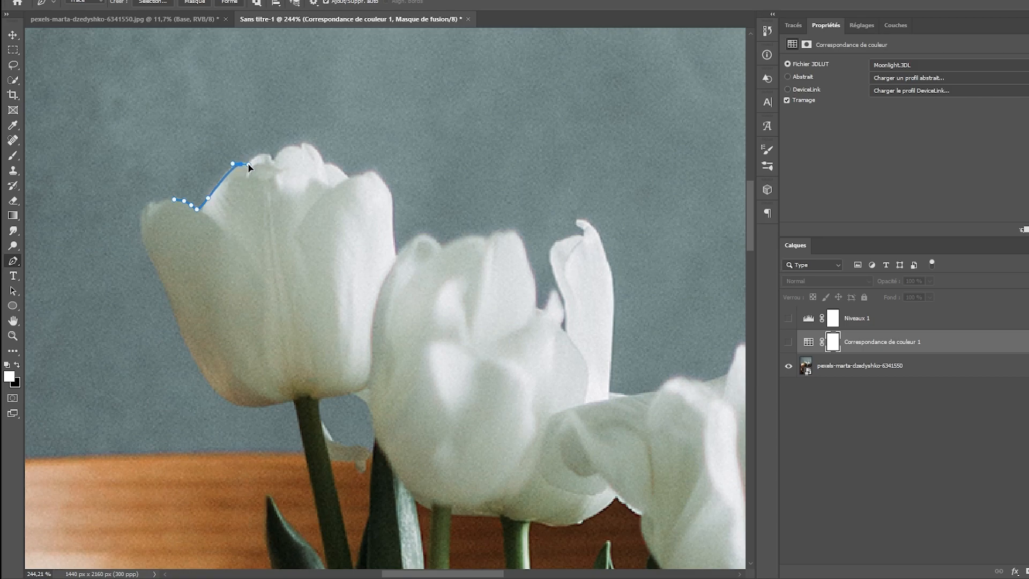
pyautogui.scroll(-3, 247, 178)
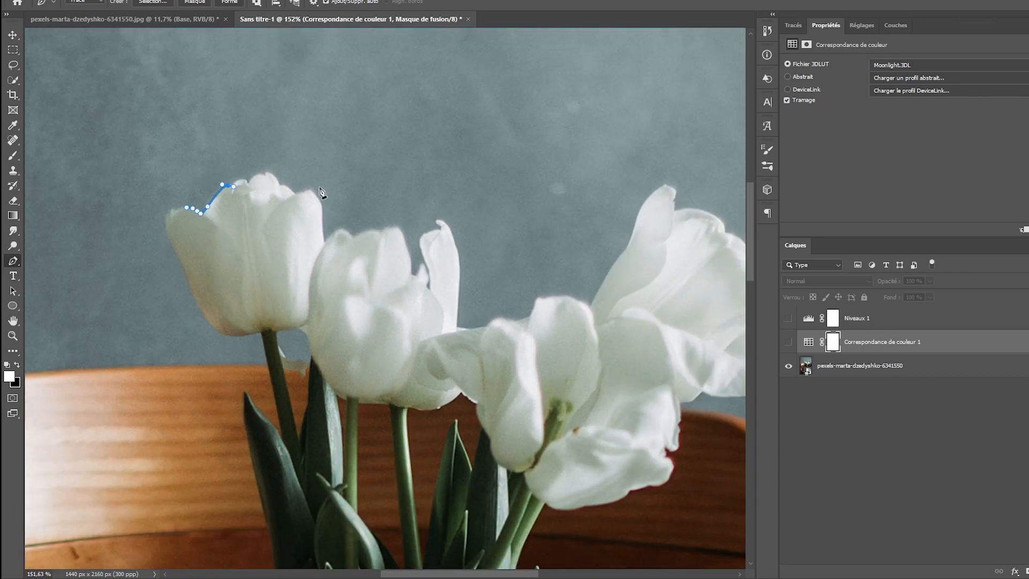
pyautogui.scroll(-2, 356, 310)
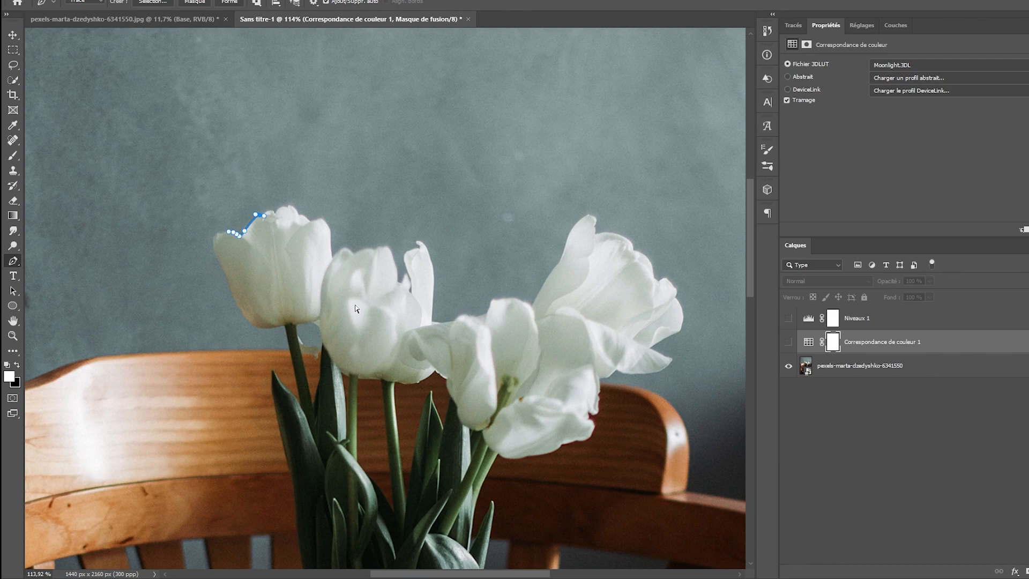
pyautogui.scroll(2, 263, 239)
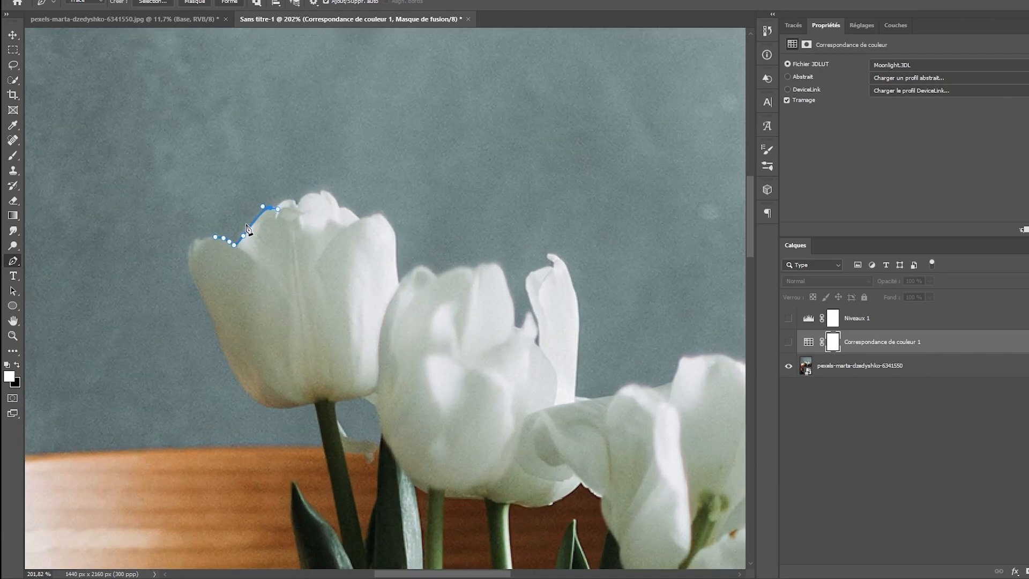
pyautogui.scroll(2, 248, 229)
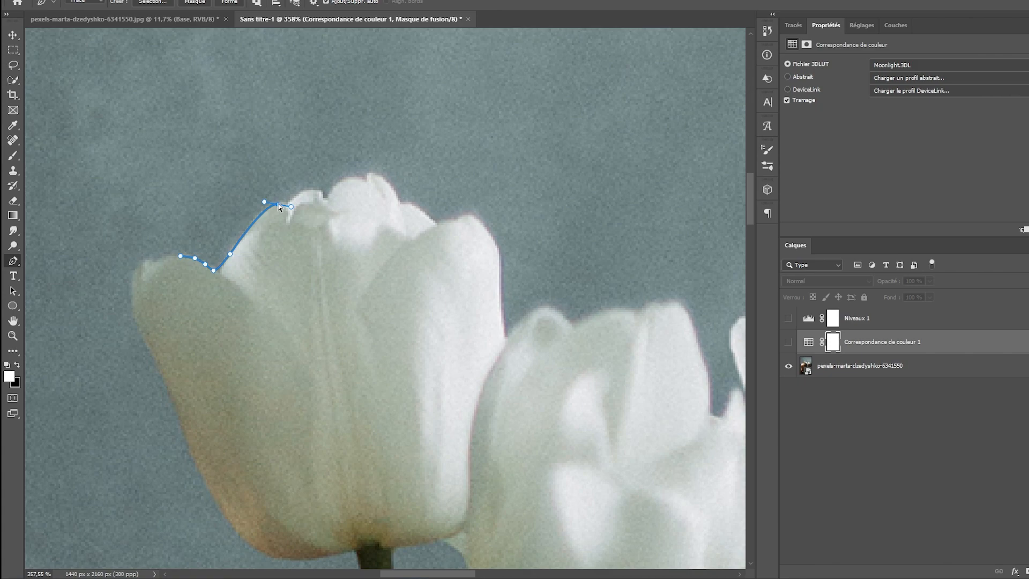
# - Select all the white tulip blooms with the Quick Selection tool
pyautogui.press('w')
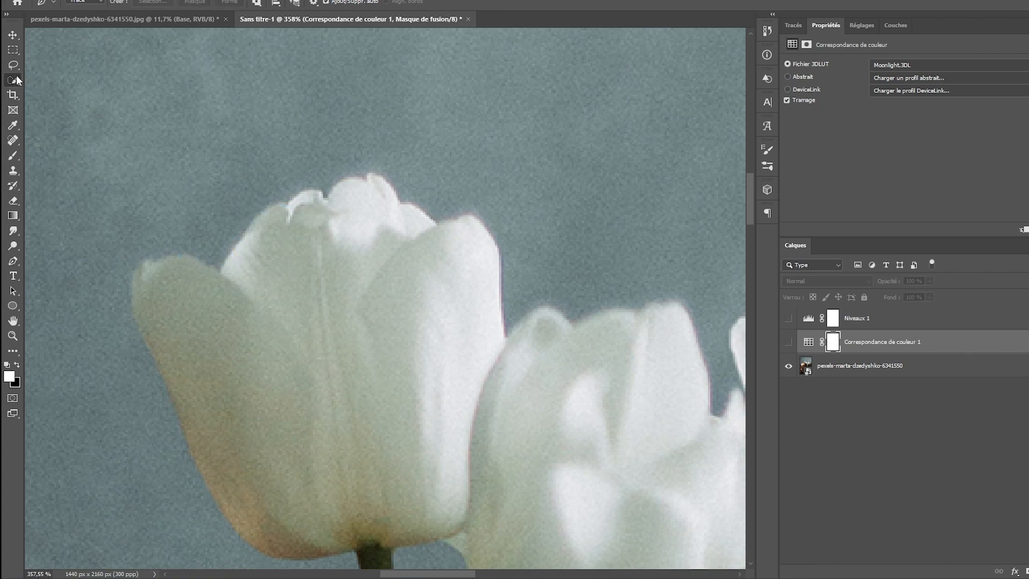
pyautogui.scroll(-5, 364, 258)
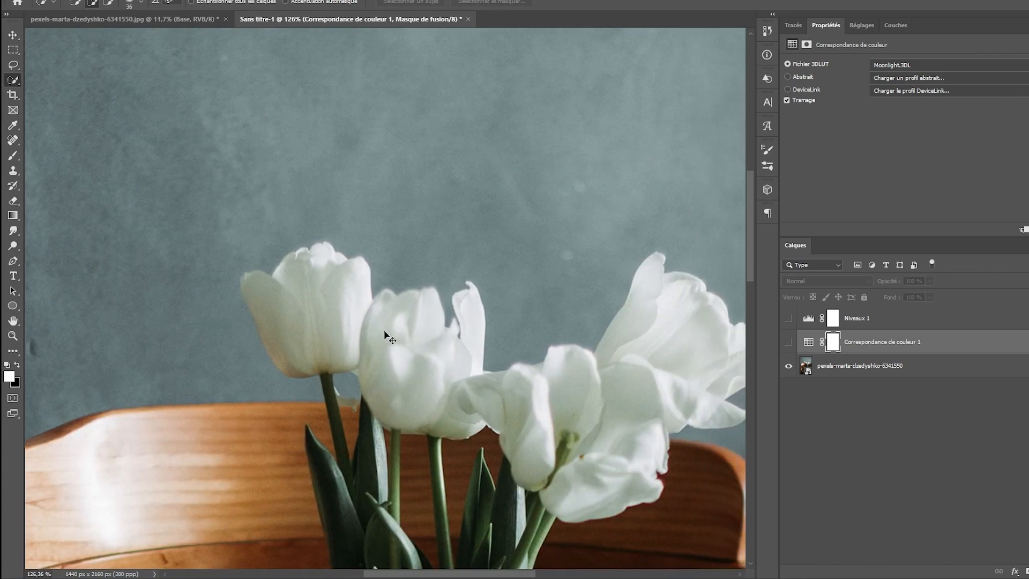
pyautogui.scroll(3, 326, 331)
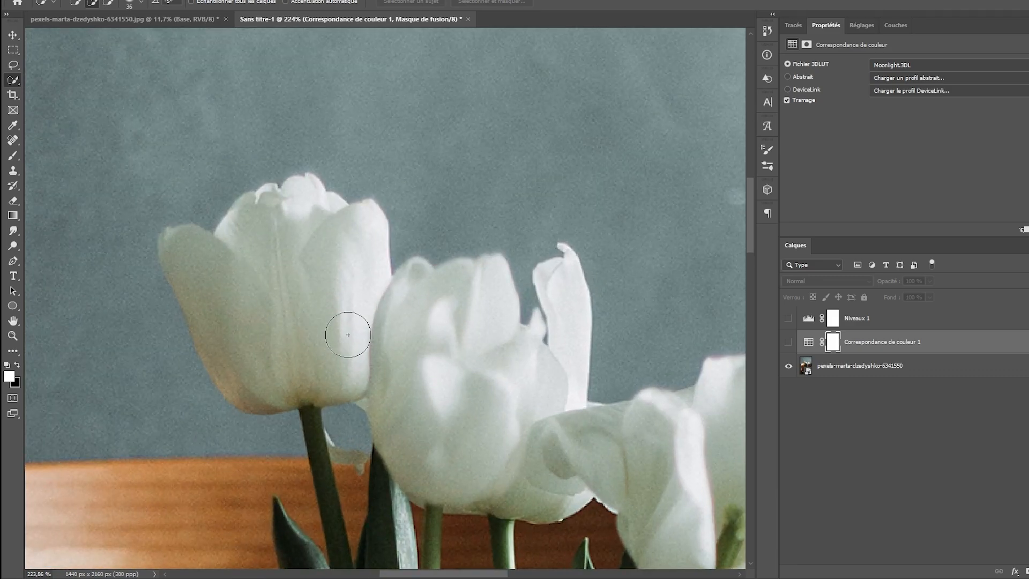
pyautogui.scroll(-4, 347, 334)
pyautogui.moveTo(227, 315)
pyautogui.mouseDown()
pyautogui.moveTo(248, 301)
pyautogui.moveTo(435, 393)
pyautogui.moveTo(485, 427)
pyautogui.moveTo(477, 435)
pyautogui.mouseUp()
pyautogui.moveTo(519, 357)
pyautogui.mouseDown()
pyautogui.moveTo(535, 338)
pyautogui.moveTo(549, 338)
pyautogui.mouseUp()
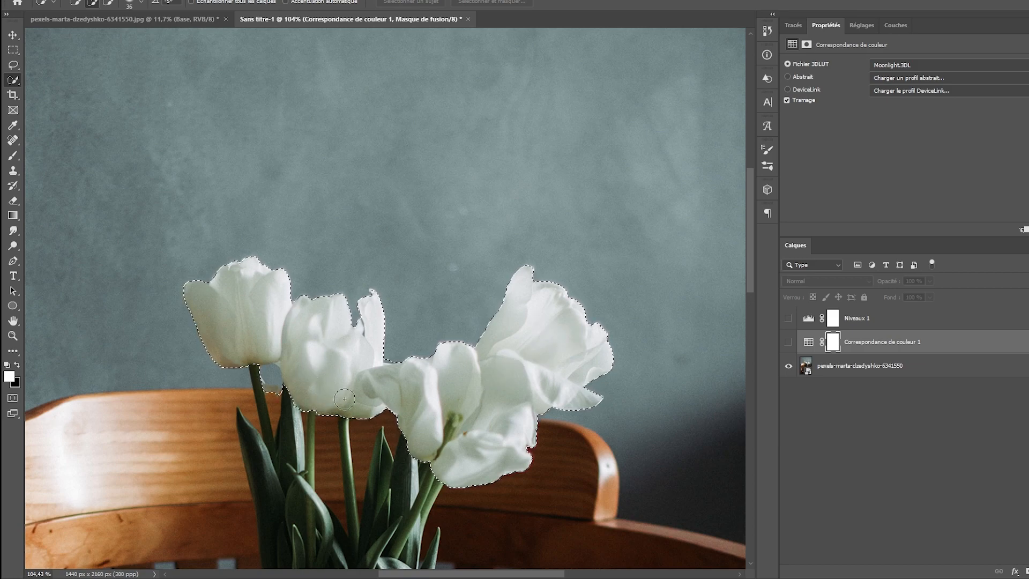
# - Try out different Quick Selection brush sizes and subtract the outer petal of the first tulip from the selection
pyautogui.scroll(5, 350, 319)
pyautogui.scroll(-4, 349, 320)
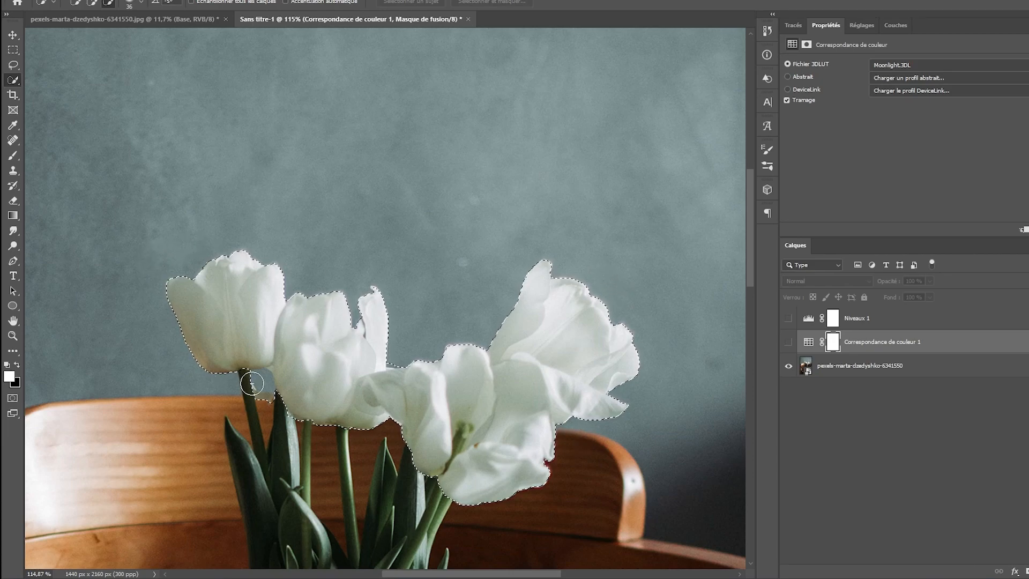
pyautogui.scroll(8, 367, 344)
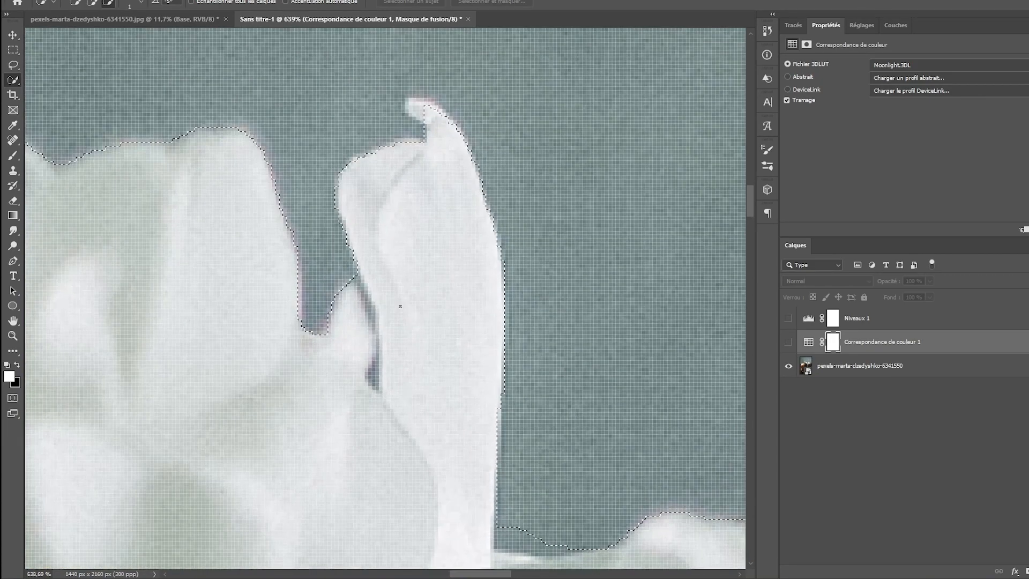
pyautogui.scroll(-5, 399, 306)
pyautogui.scroll(-1, 409, 345)
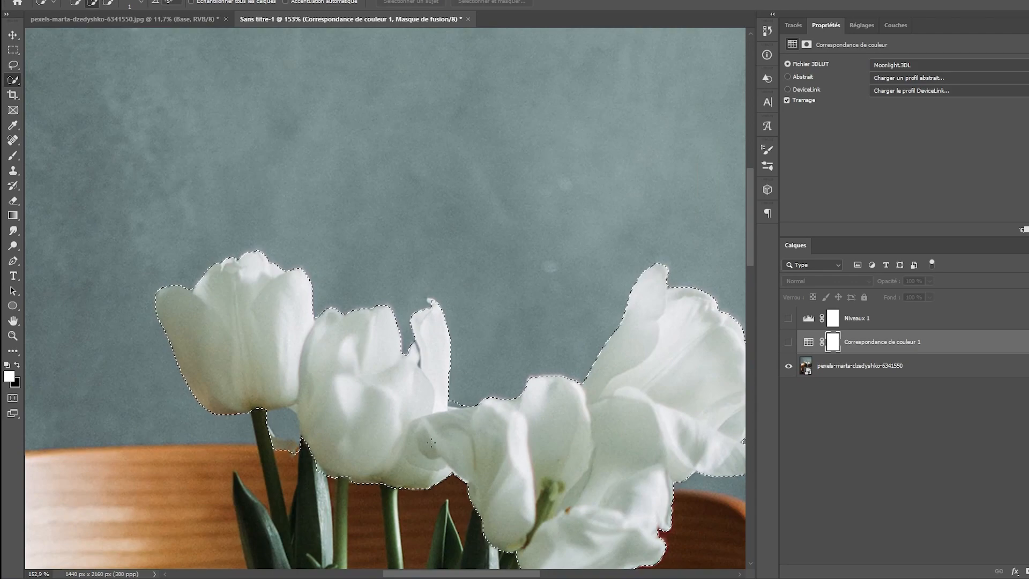
pyautogui.keyDown('alt'); pyautogui.moveTo(454, 366); pyautogui.dragTo(489, 367); pyautogui.keyUp('alt')
pyautogui.keyDown('alt'); pyautogui.moveTo(418, 238); pyautogui.dragTo(495, 257); pyautogui.keyUp('alt')
pyautogui.keyDown('alt'); pyautogui.moveTo(397, 287); pyautogui.dragTo(447, 287); pyautogui.keyUp('alt')
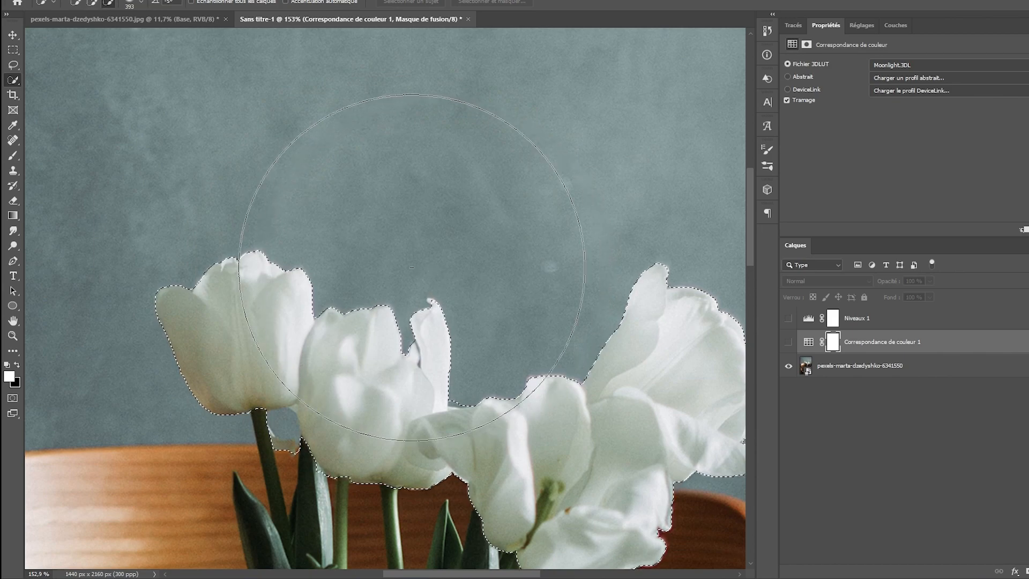
pyautogui.moveTo(179, 290); pyautogui.dragTo(41, 291)
pyautogui.moveTo(156, 289); pyautogui.dragTo(176, 316)
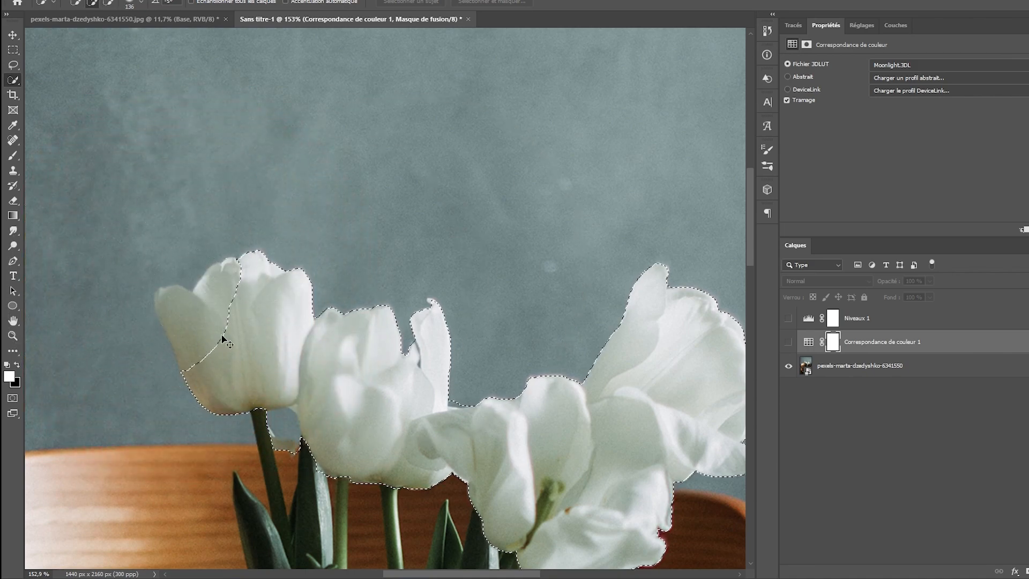
# - Reduce the brush to 2 px and subtract the narrow background gap between the second tulip's petals from the selection
pyautogui.scroll(6, 423, 362)
pyautogui.moveTo(431, 364); pyautogui.dragTo(303, 384)
pyautogui.keyDown('alt'); pyautogui.rightClick(425, 351); pyautogui.keyUp('alt')
pyautogui.scroll(3, 412, 354)
pyautogui.moveTo(458, 322); pyautogui.dragTo(302, 322)
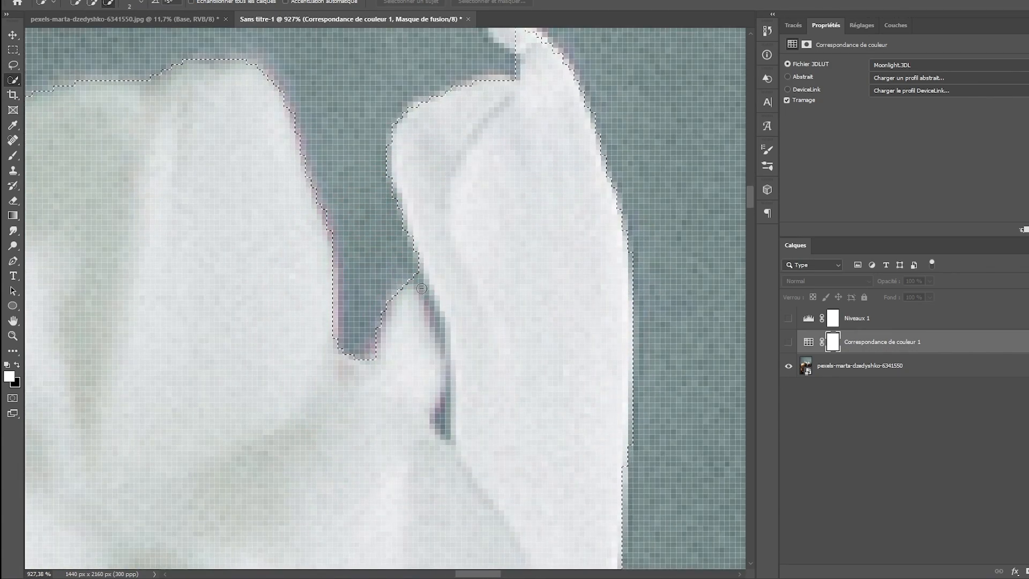
pyautogui.moveTo(421, 289); pyautogui.dragTo(431, 317)
pyautogui.moveTo(443, 418); pyautogui.dragTo(439, 396)
pyautogui.keyDown('alt'); pyautogui.rightClick(439, 396); pyautogui.keyUp('alt')
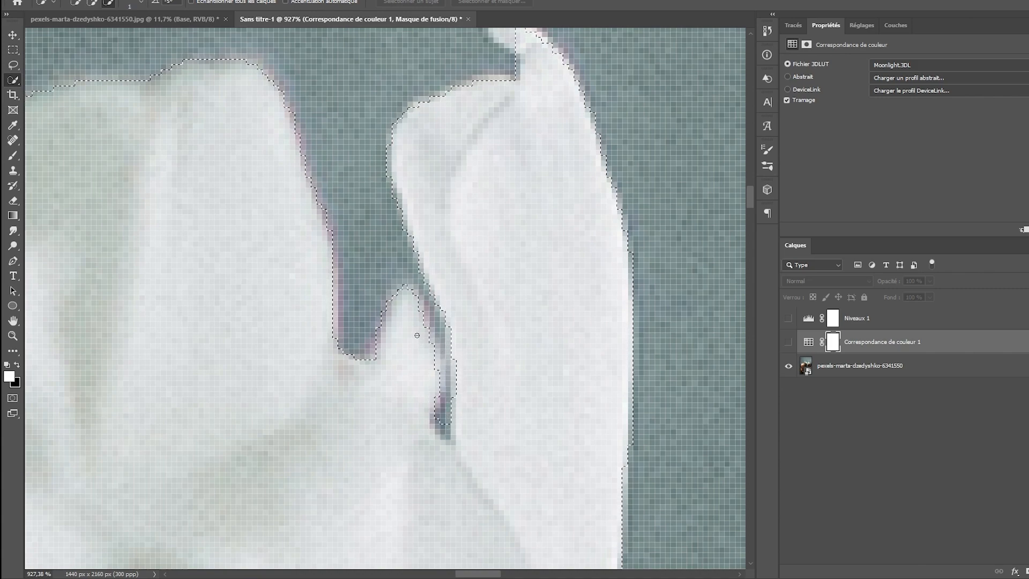
# - Touch up the selection edges around the petal gap and add the curled tip of the second tulip's tall petal
pyautogui.moveTo(420, 336); pyautogui.dragTo(432, 372)
pyautogui.click(383, 341)
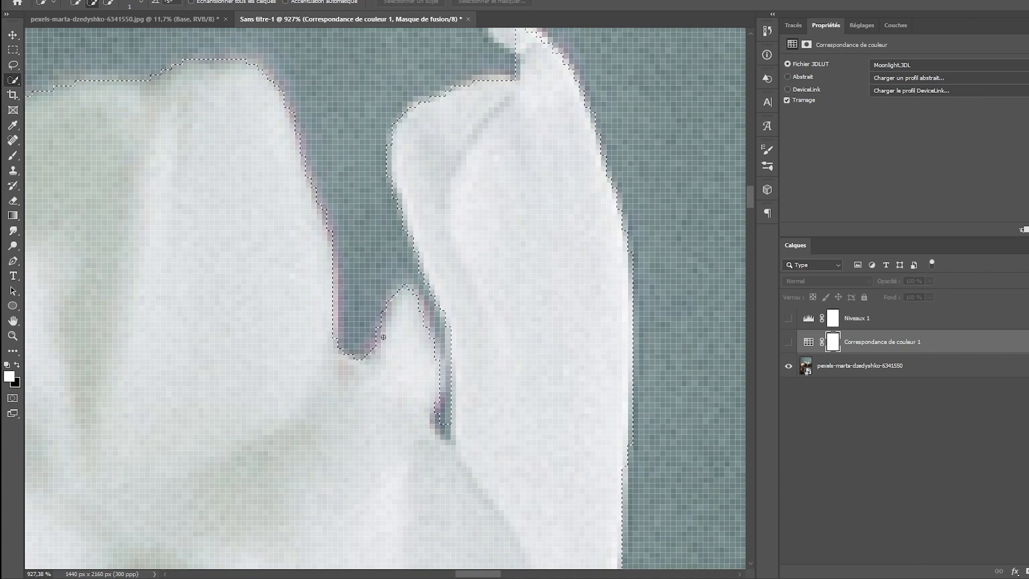
pyautogui.scroll(2, 493, 239)
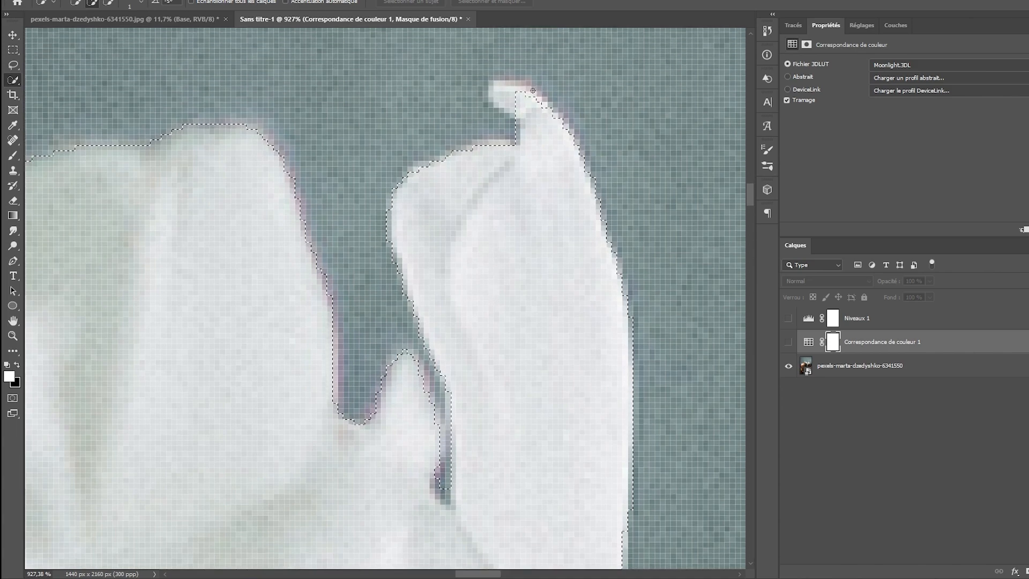
pyautogui.moveTo(497, 90); pyautogui.dragTo(528, 103)
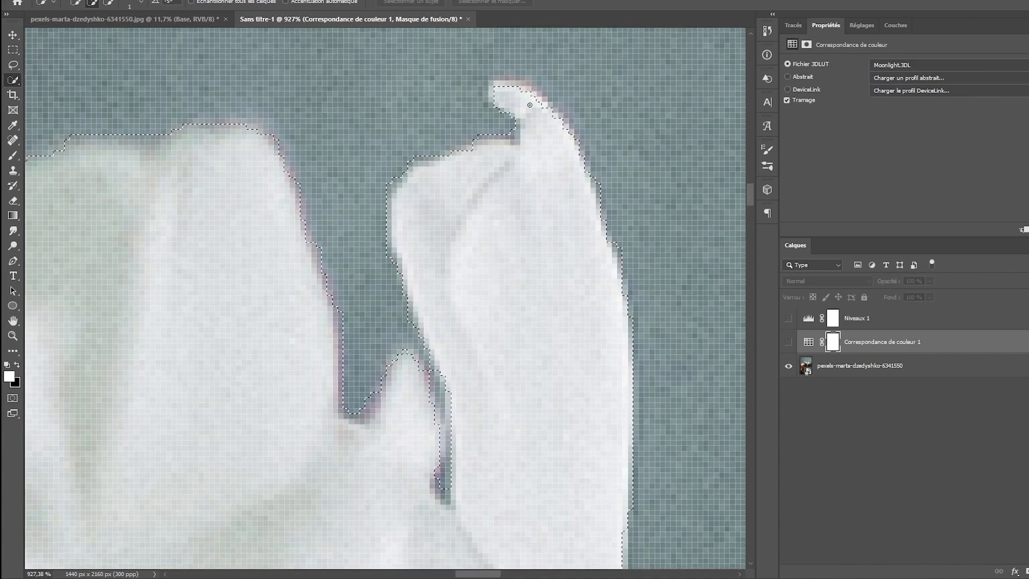
pyautogui.scroll(-2, 520, 251)
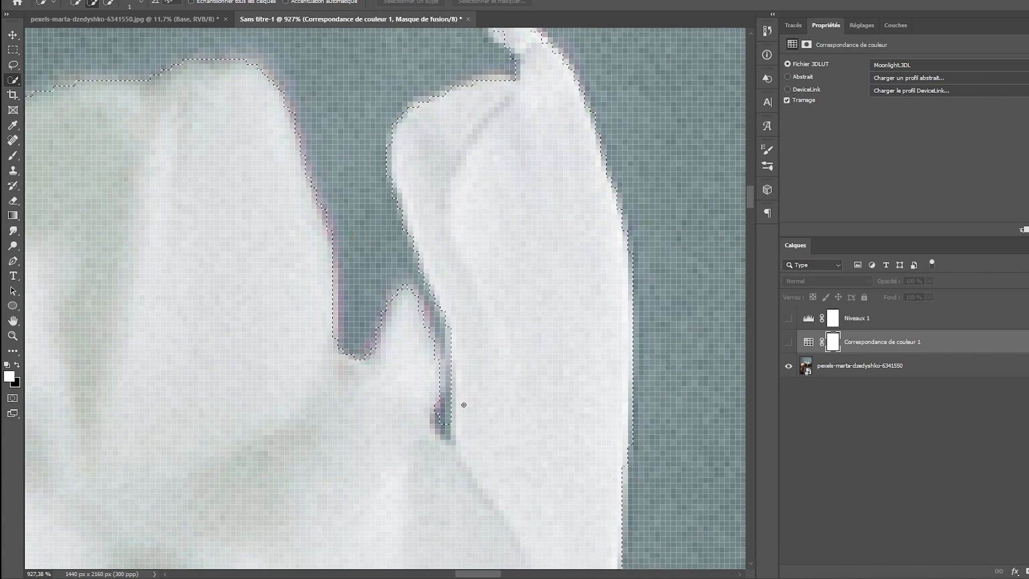
pyautogui.keyDown('alt'); pyautogui.click(442, 429); pyautogui.keyUp('alt')
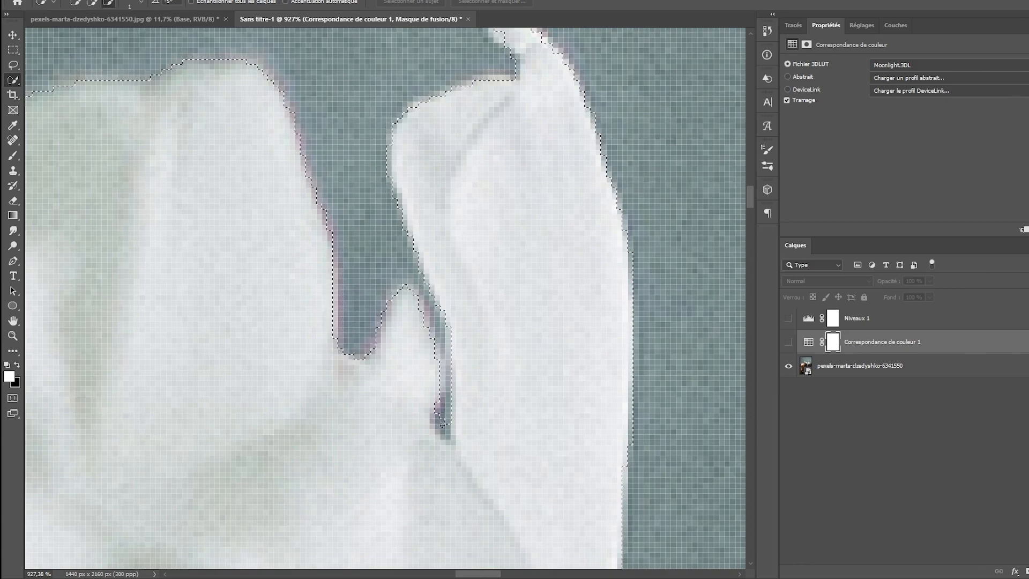
# - Subtract the background and stray area beside the stem between the first two tulips with a 14 px brush
pyautogui.scroll(-6, 450, 437)
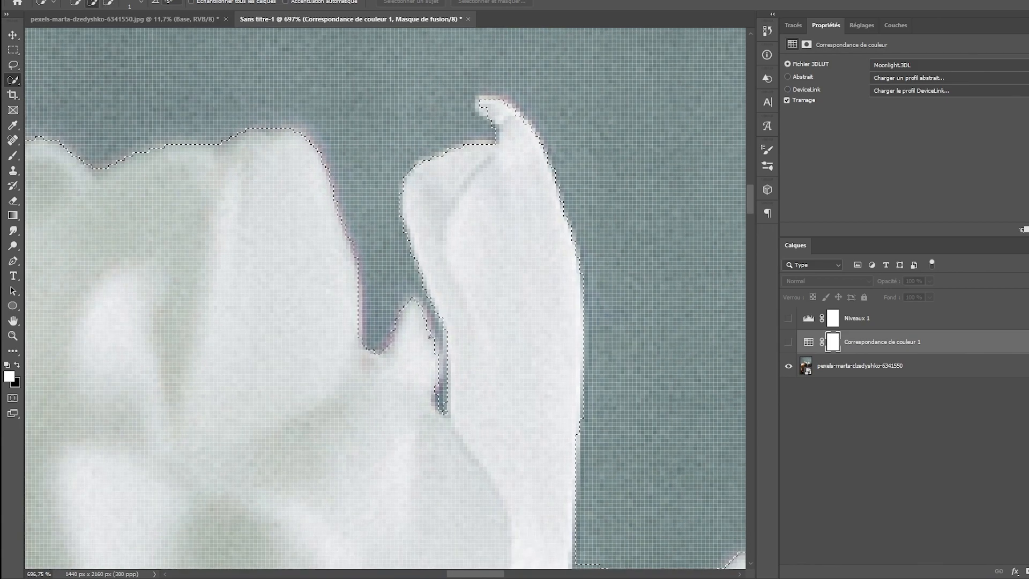
pyautogui.scroll(-2, 320, 338)
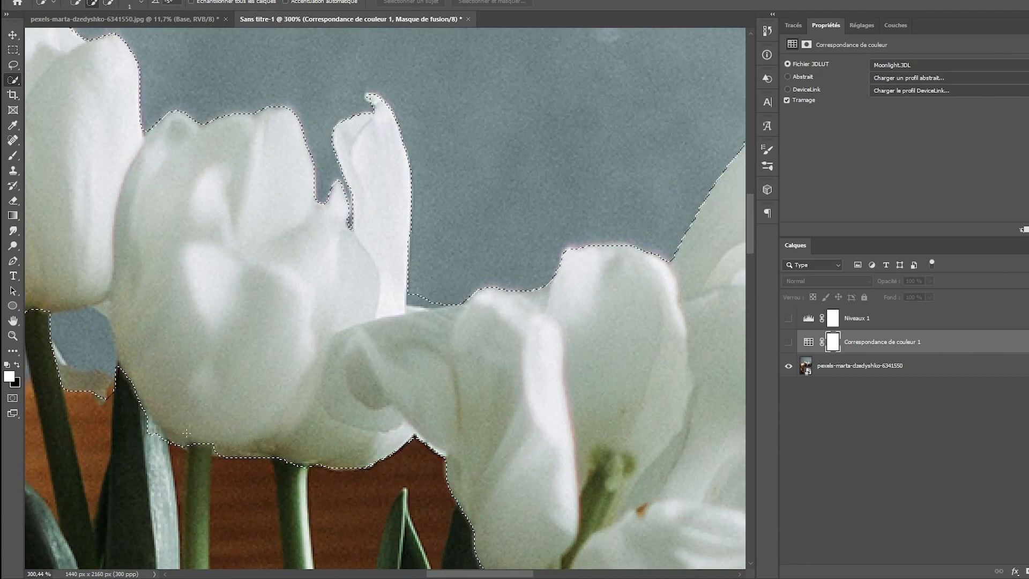
pyautogui.scroll(5, 316, 354)
pyautogui.keyDown('alt'); pyautogui.rightClick(278, 356); pyautogui.keyUp('alt')
pyautogui.scroll(-1, 308, 368)
pyautogui.moveTo(308, 369)
pyautogui.mouseDown()
pyautogui.moveTo(298, 332)
pyautogui.moveTo(251, 294)
pyautogui.moveTo(275, 360)
pyautogui.mouseUp()
pyautogui.moveTo(344, 365)
pyautogui.mouseDown()
pyautogui.moveTo(350, 402)
pyautogui.moveTo(314, 398)
pyautogui.moveTo(230, 333)
pyautogui.moveTo(264, 260)
pyautogui.moveTo(318, 262)
pyautogui.moveTo(373, 375)
pyautogui.mouseUp()
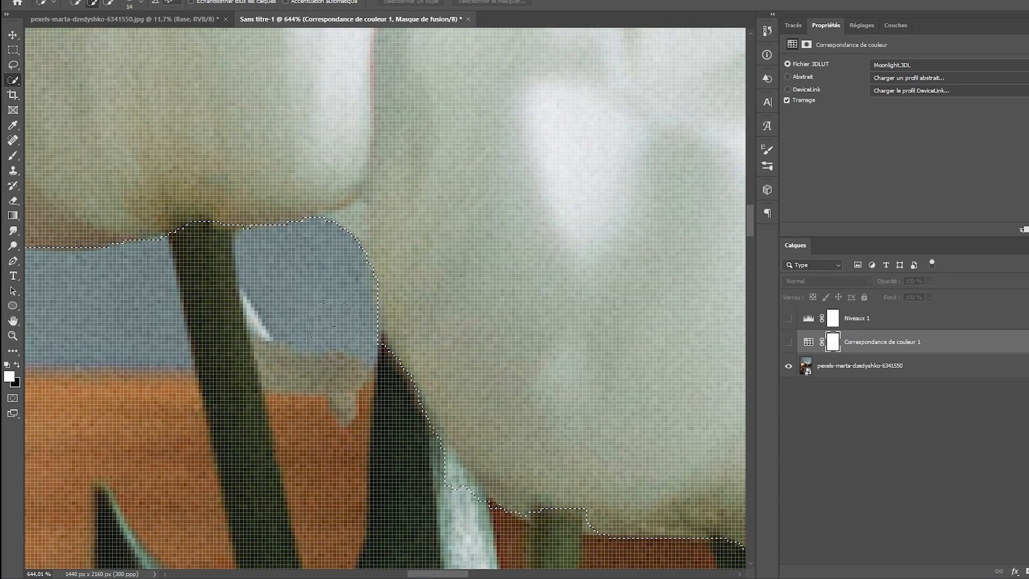
# - Refine the selection along the second tulip's lower edge, leaving out the leaf beneath the petals
pyautogui.scroll(-5, 334, 326)
pyautogui.moveTo(376, 425); pyautogui.dragTo(322, 420)
pyautogui.scroll(5, 322, 420)
pyautogui.moveTo(328, 365)
pyautogui.mouseDown()
pyautogui.moveTo(316, 360)
pyautogui.moveTo(321, 372)
pyautogui.moveTo(294, 322)
pyautogui.mouseUp()
pyautogui.scroll(-5, 291, 320)
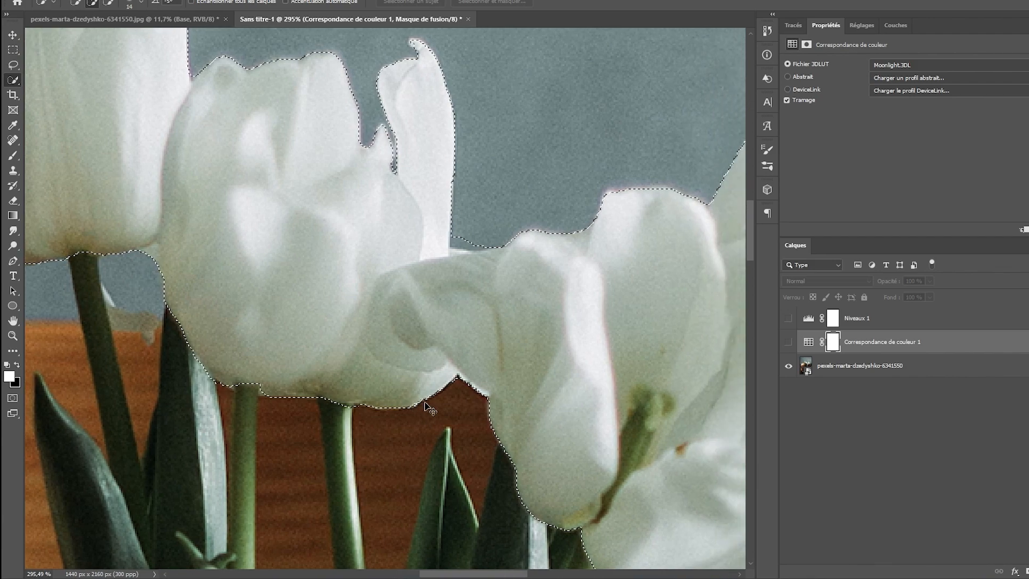
# - Subtract the background strip between the second tulip's tall petal and the third tulip with a 3 px brush
pyautogui.scroll(7, 477, 225)
pyautogui.keyDown('alt'); pyautogui.rightClick(436, 246); pyautogui.keyUp('alt')
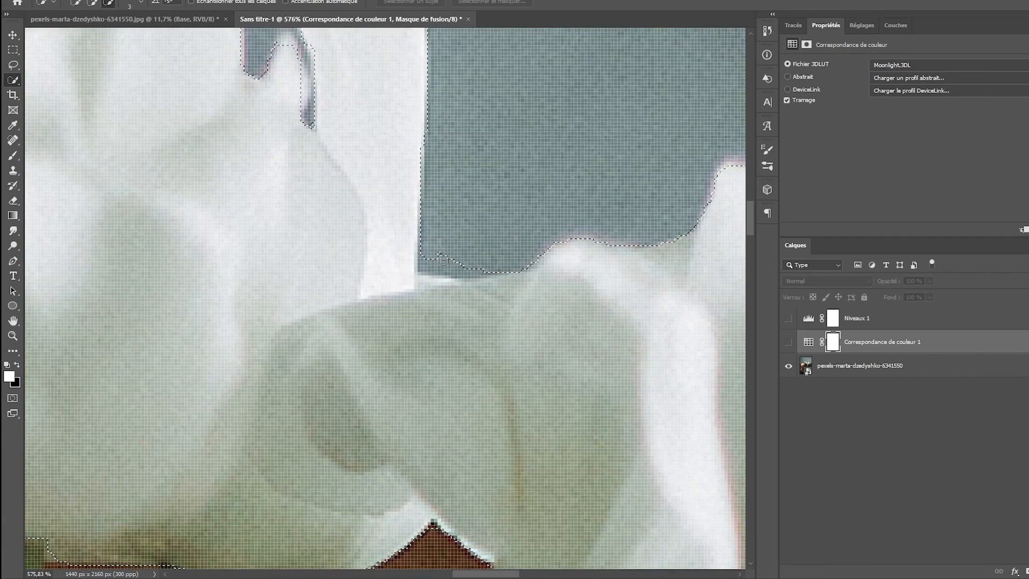
pyautogui.hscroll(5, 455, 310)
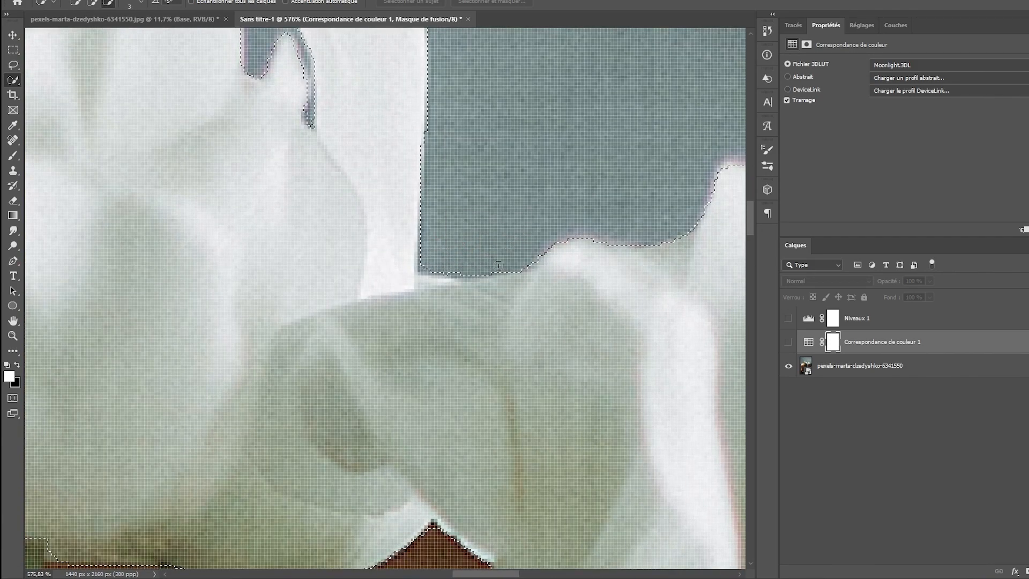
# - Check the selection outline around all the blooms and make the original photo layer active
pyautogui.scroll(-5, 451, 308)
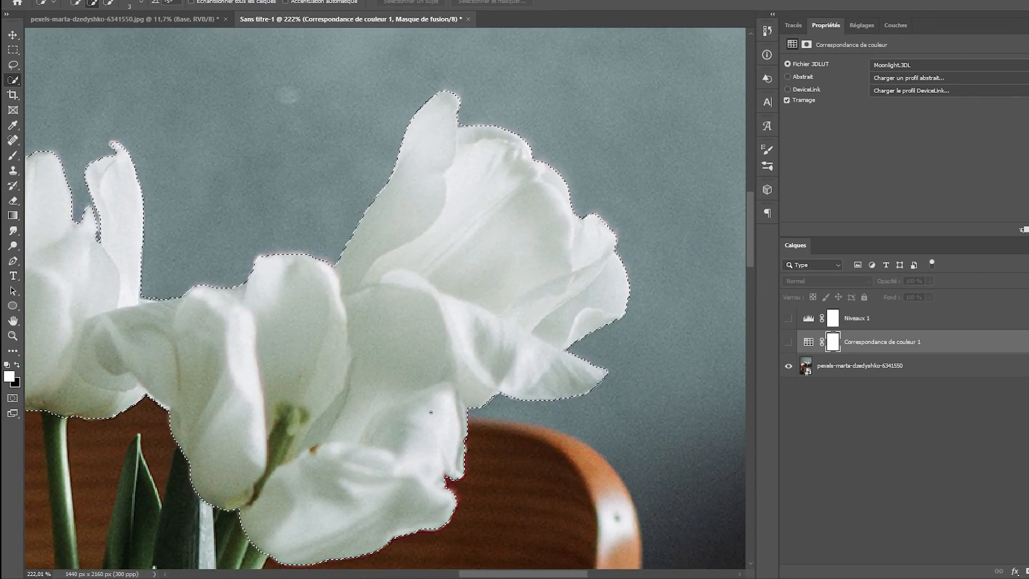
pyautogui.hscroll(-7, 412, 507)
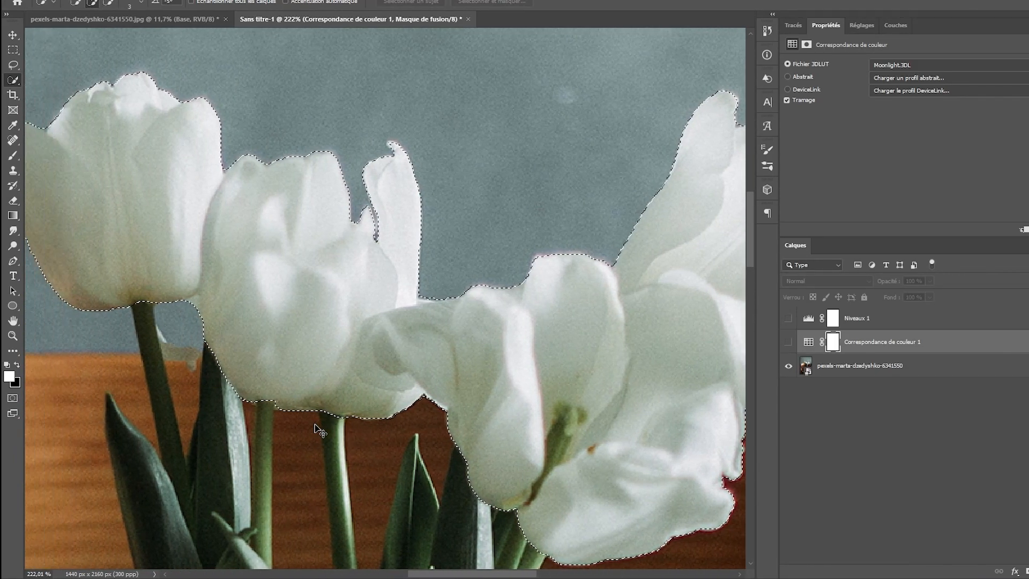
pyautogui.scroll(-8, 315, 425)
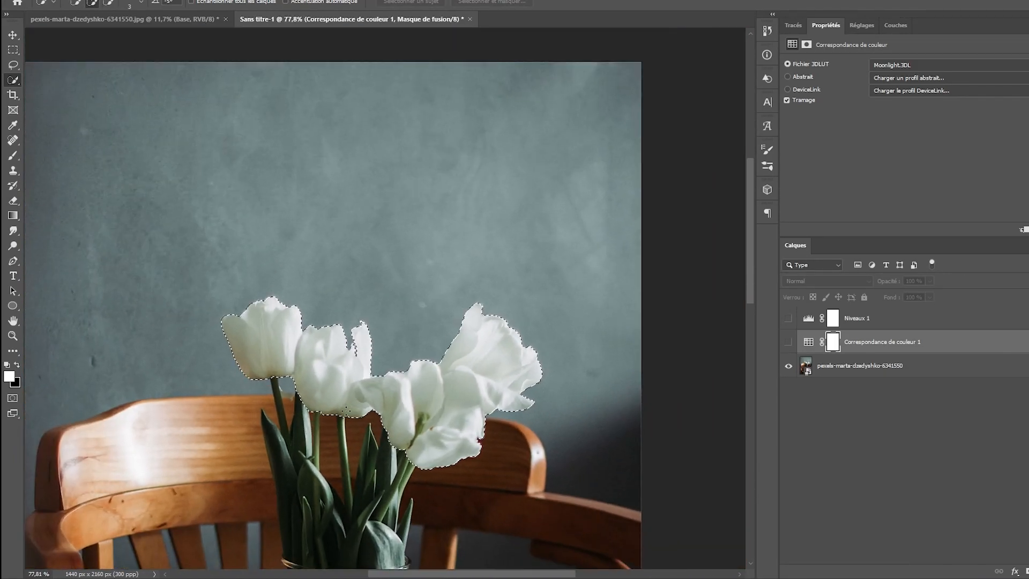
pyautogui.scroll(-2, 372, 320)
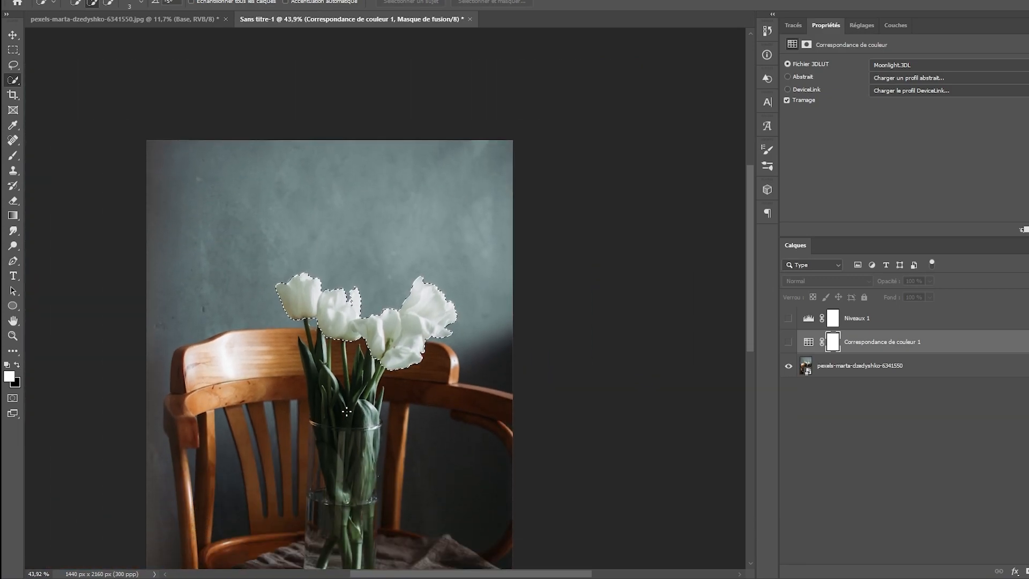
pyautogui.scroll(3, 372, 319)
pyautogui.scroll(2, 372, 320)
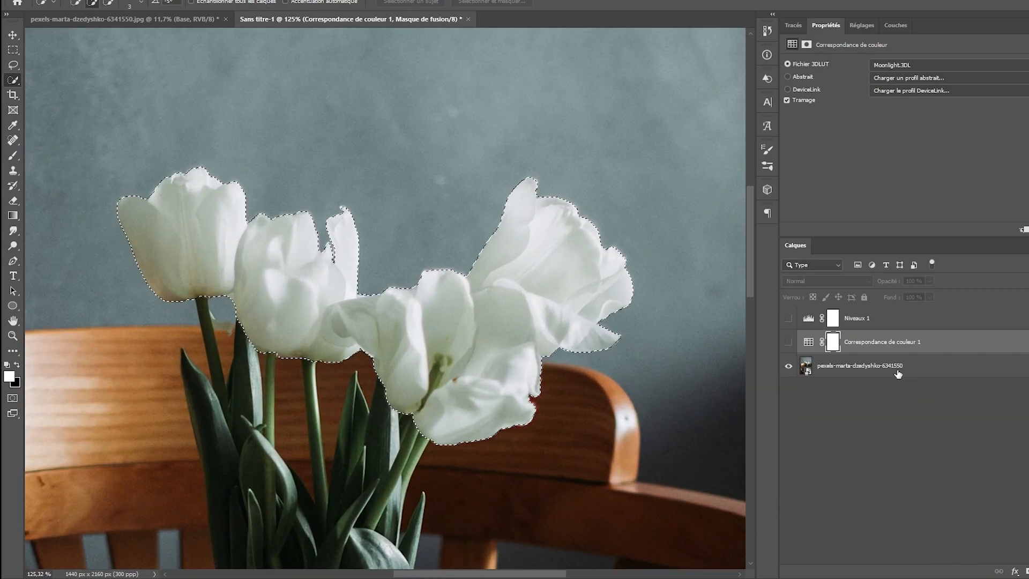
pyautogui.click(809, 373)
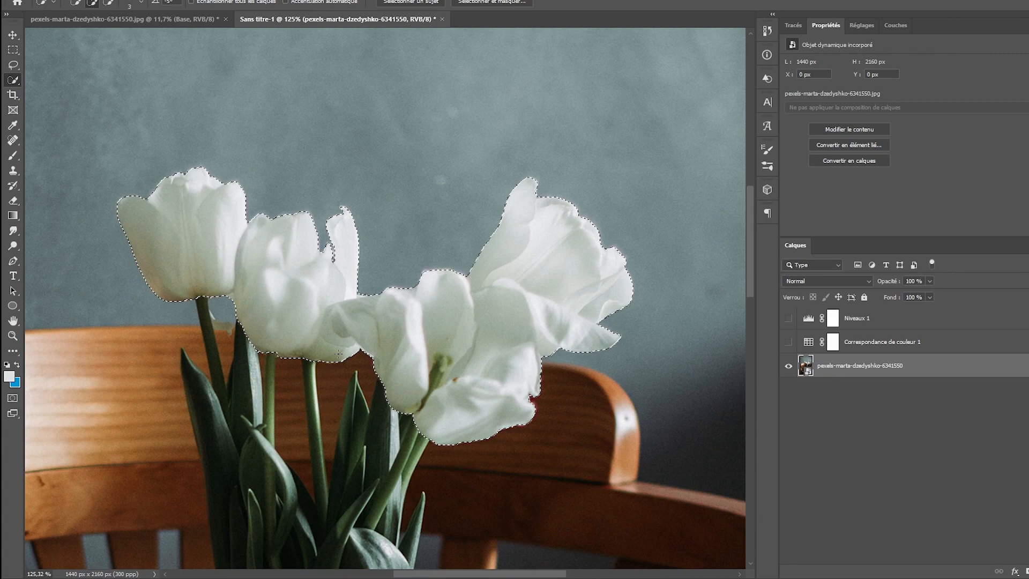
# - Copy the selected blooms to a new layer and check the cutout on its own with the photo layer temporarily hidden
pyautogui.hotkey('ctrl', 'j')
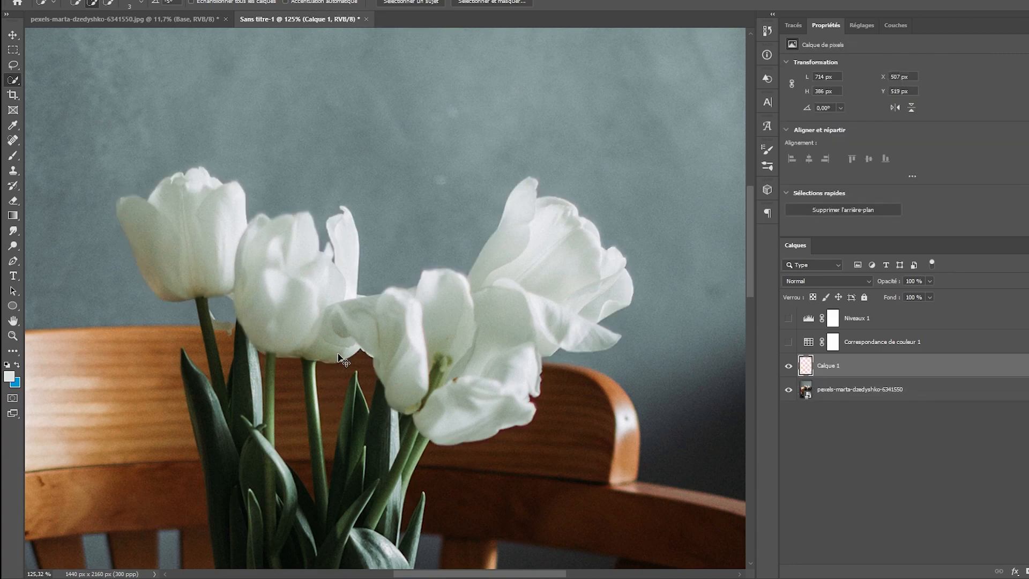
pyautogui.click(788, 390)
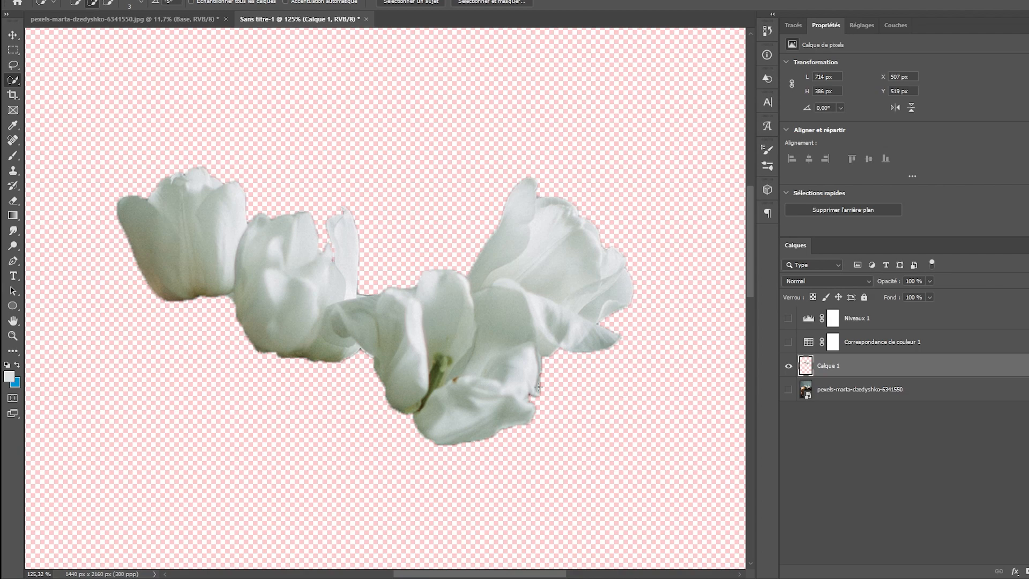
pyautogui.press('v')
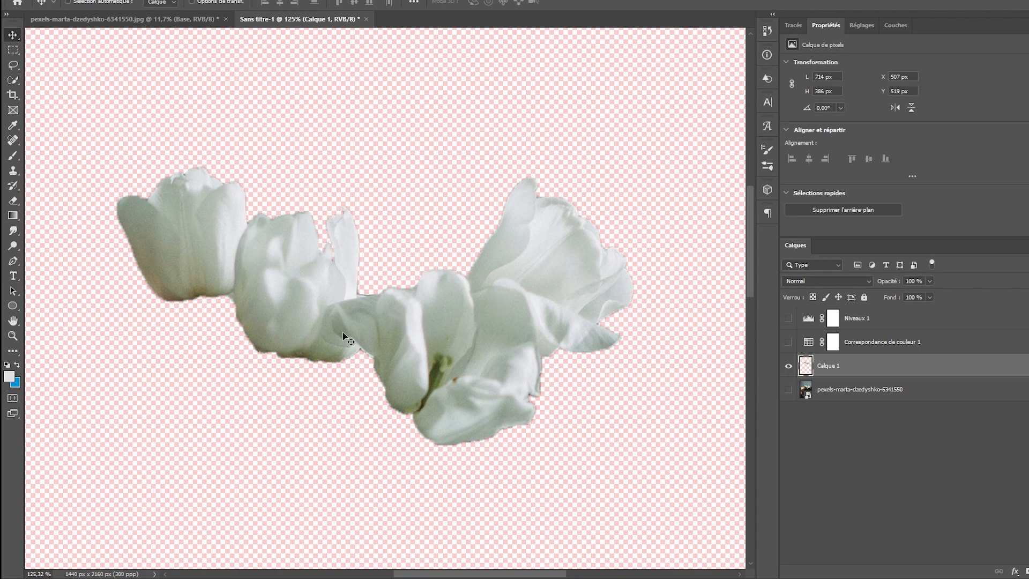
pyautogui.click(789, 392)
# - Trace a Pen path along the upper edge of the stray petal fragment between the first tulip's stem and the second tulip
pyautogui.scroll(10, 214, 321)
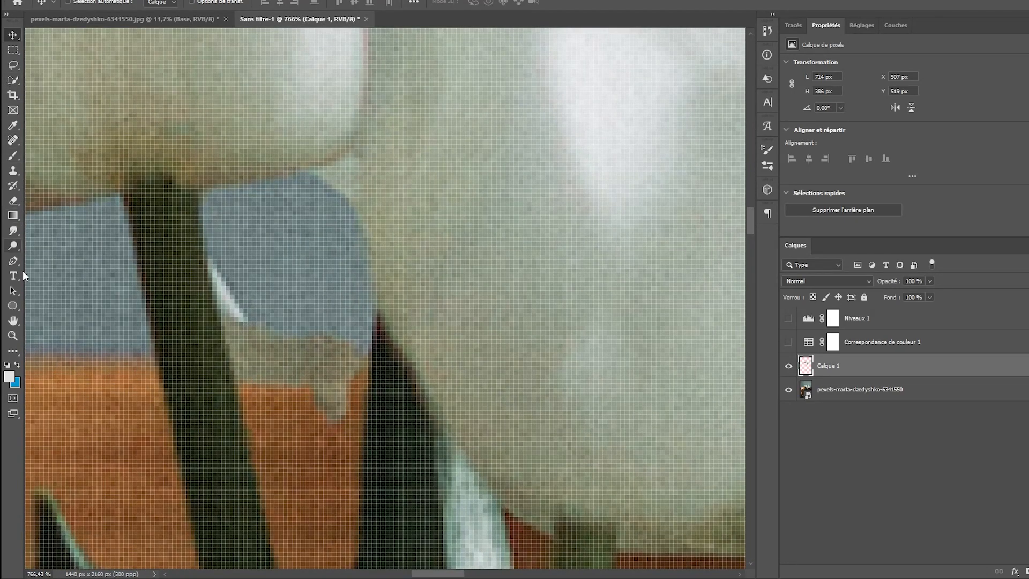
pyautogui.click(18, 264)
pyautogui.scroll(5, 214, 276)
pyautogui.scroll(2, 255, 274)
pyautogui.click(231, 238)
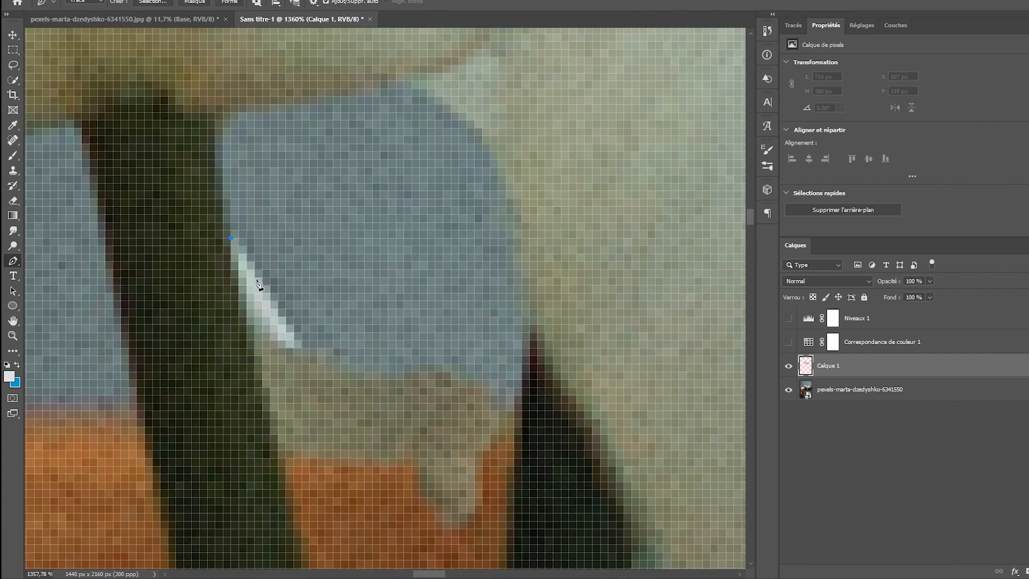
pyautogui.click(270, 294)
pyautogui.click(332, 347)
pyautogui.click(365, 371)
pyautogui.click(388, 379)
pyautogui.click(396, 379)
pyautogui.click(419, 372)
pyautogui.click(435, 372)
pyautogui.click(451, 379)
pyautogui.click(474, 387)
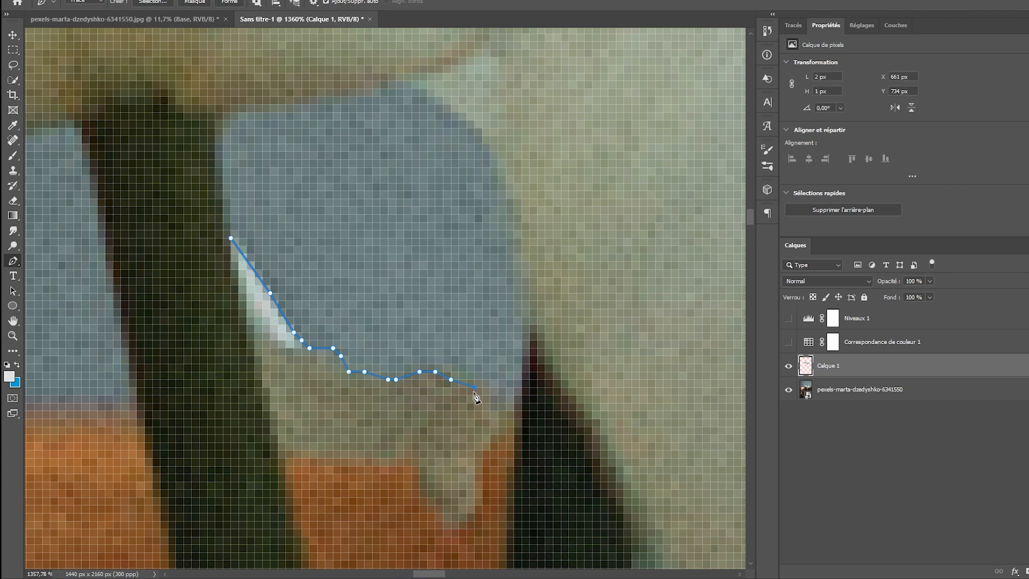
# - Continue the path around the fragment's lower tip and bottom edge and close it at its starting point beside the stem
pyautogui.click(498, 427)
pyautogui.click(482, 442)
pyautogui.click(483, 449)
pyautogui.click(483, 465)
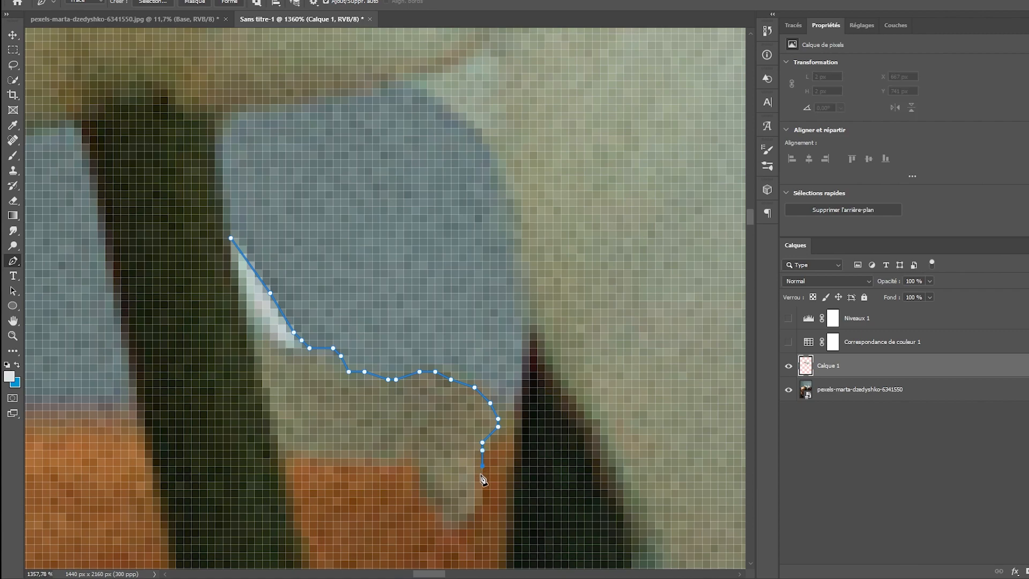
pyautogui.click(474, 502)
pyautogui.click(475, 507)
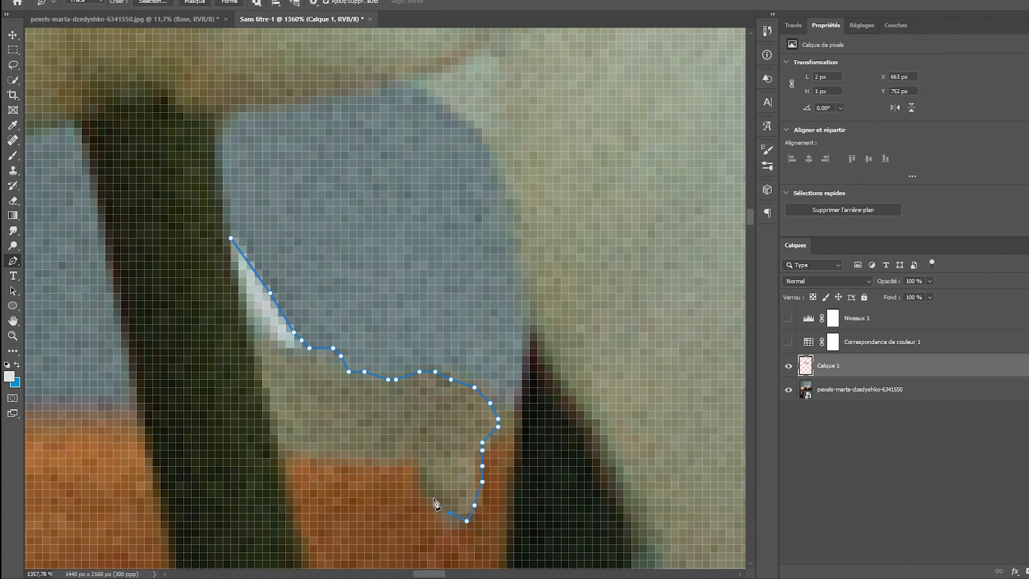
pyautogui.click(420, 474)
pyautogui.click(419, 465)
pyautogui.click(404, 450)
pyautogui.click(388, 457)
pyautogui.click(357, 458)
pyautogui.click(325, 450)
pyautogui.click(294, 450)
pyautogui.click(230, 238)
# - Convert the closed path into a new anti-aliased selection with a 0 px feather radius
pyautogui.scroll(-5, 309, 390)
pyautogui.rightClick(322, 388)
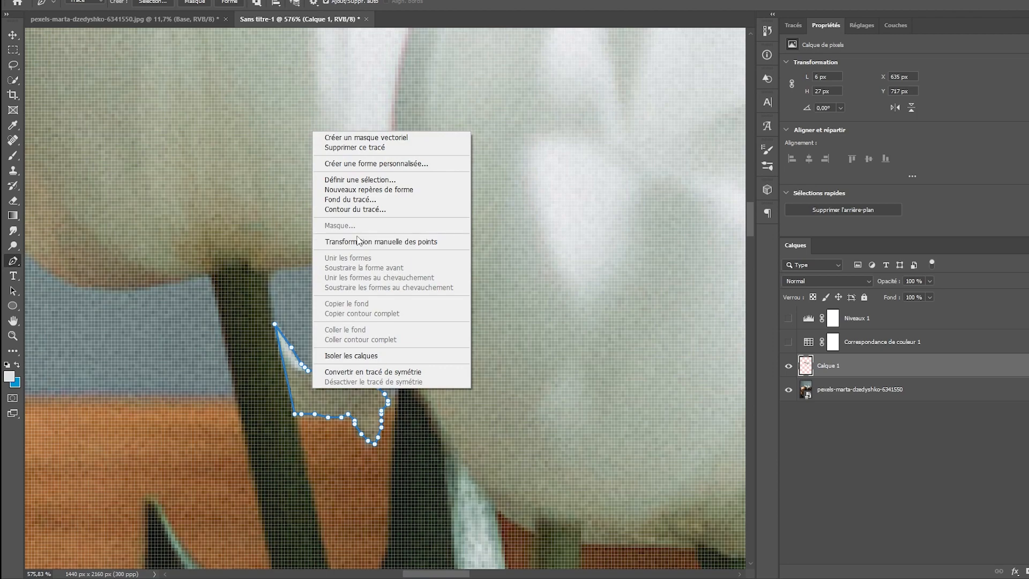
pyautogui.click(360, 179)
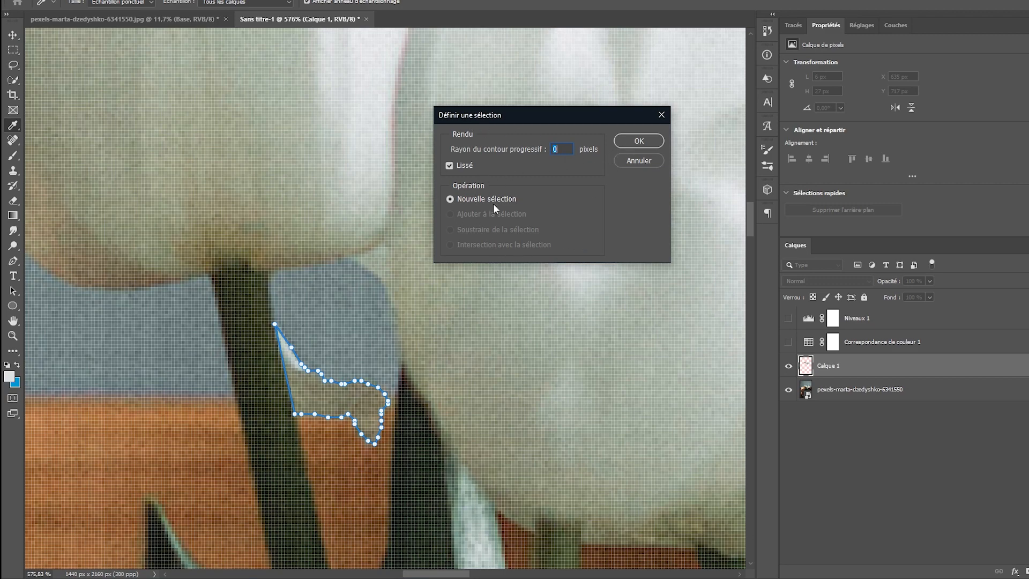
pyautogui.moveTo(499, 114); pyautogui.dragTo(421, 103)
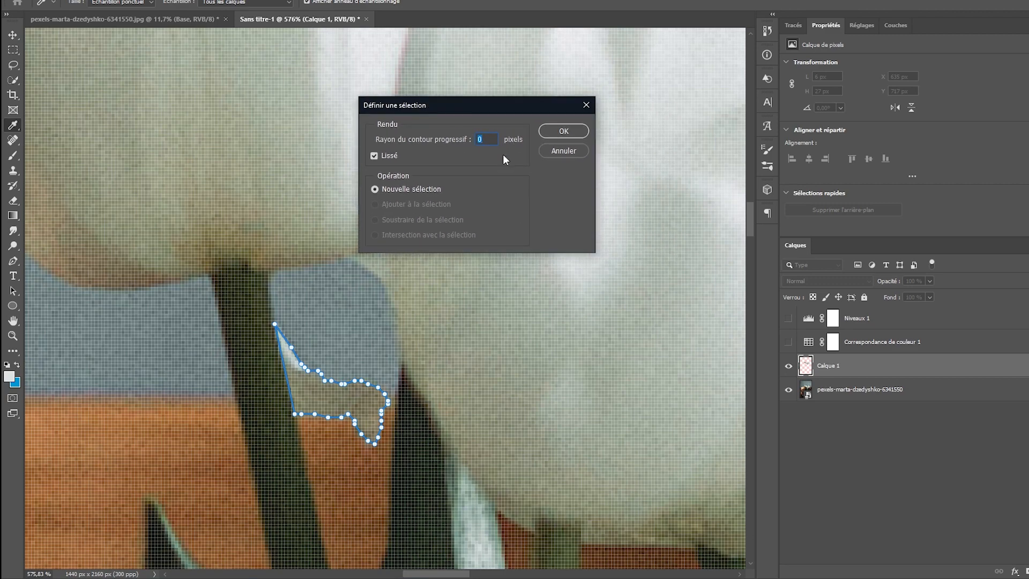
pyautogui.click(559, 132)
# - Copy the selected petal fragment from the original photo layer to its own new layer
pyautogui.scroll(3, 300, 388)
pyautogui.scroll(-3, 302, 396)
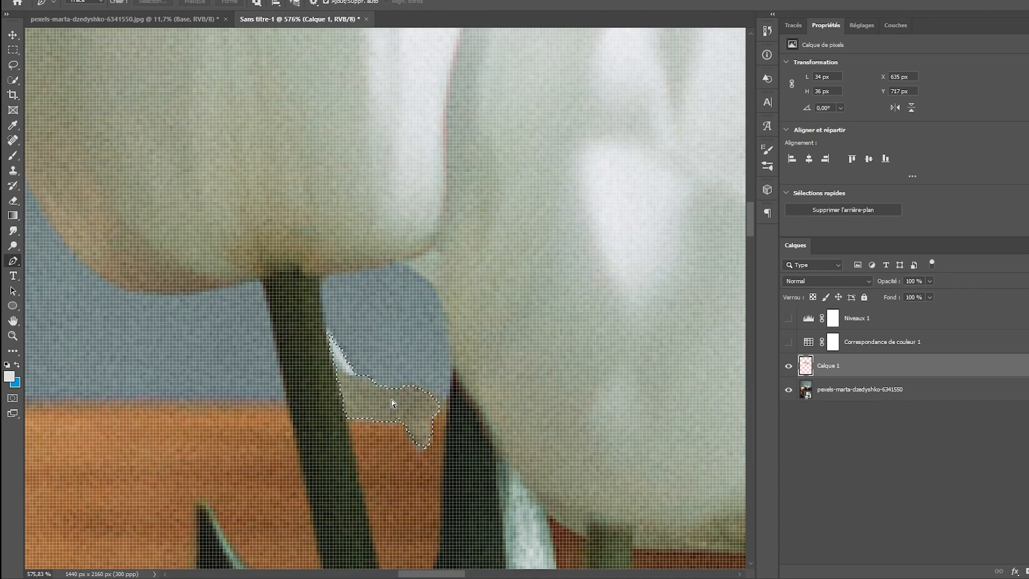
pyautogui.hotkey('ctrl', 'j')
pyautogui.press('Return')
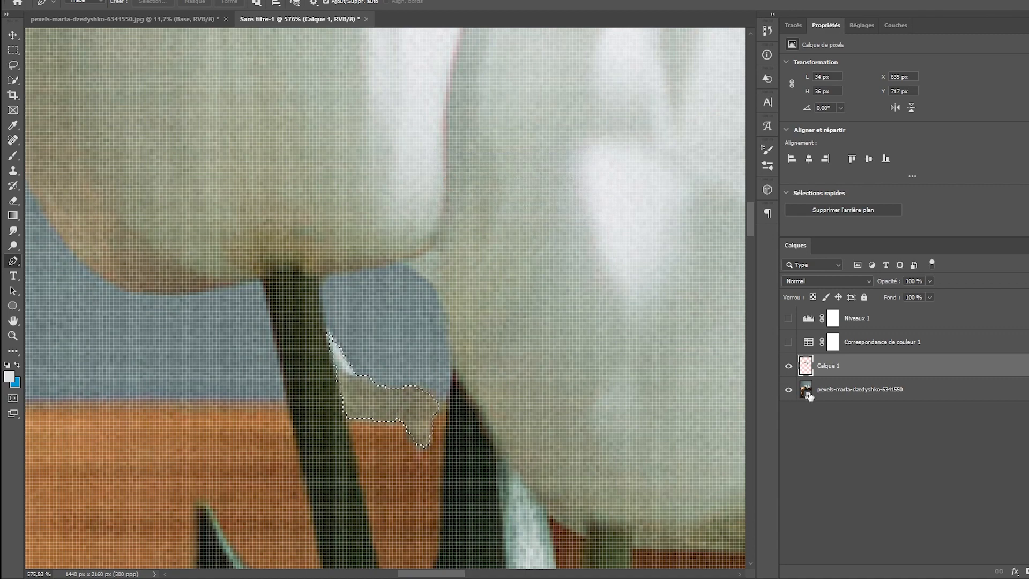
pyautogui.hotkey('alt', '[')
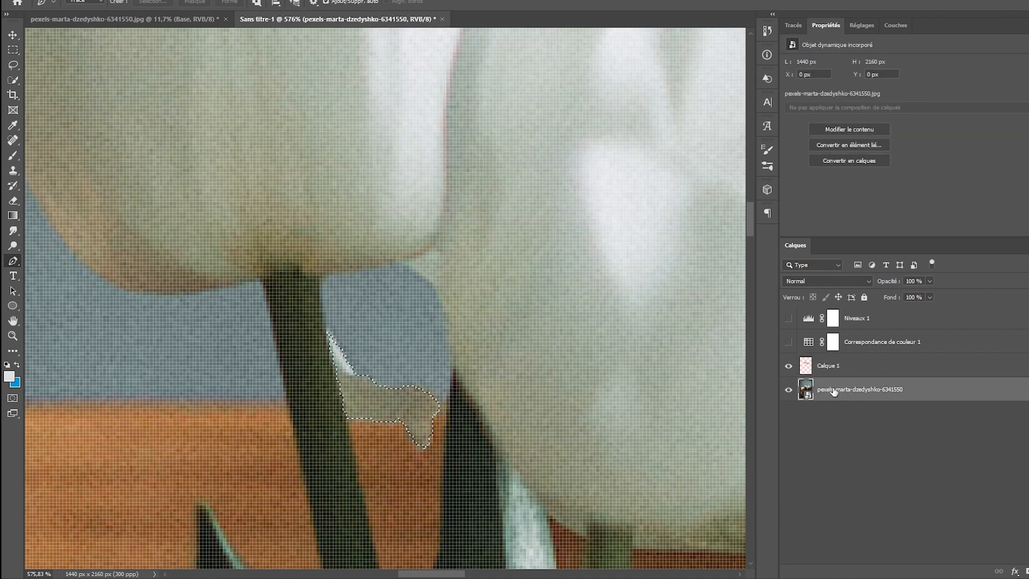
pyautogui.hotkey('ctrl', 'j')
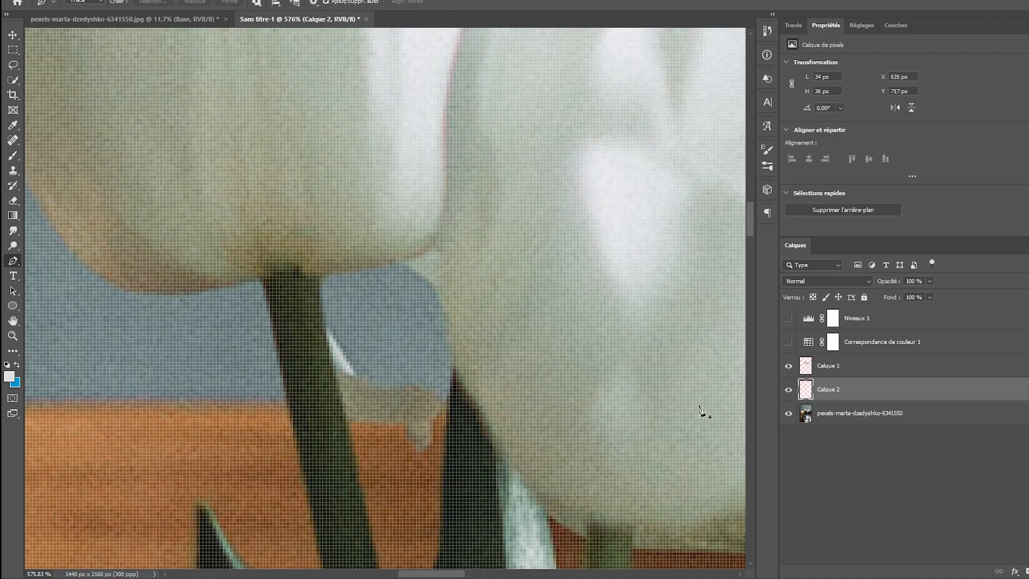
pyautogui.scroll(-10, 388, 360)
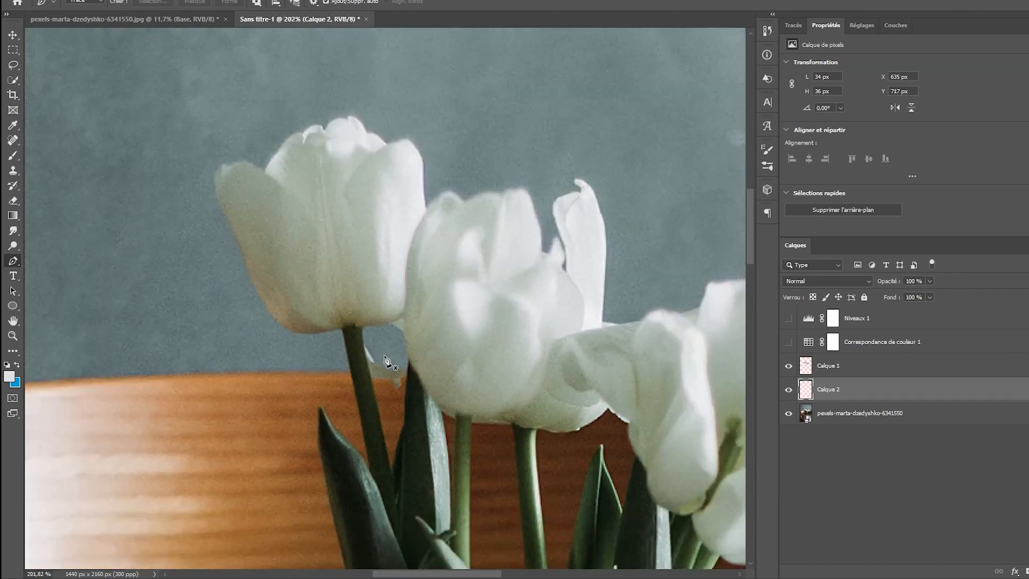
# - Hide the photo layer to check the cutouts, and move Calque 1 and Calque 2 above the Niveaux 1 adjustment
pyautogui.click(788, 413)
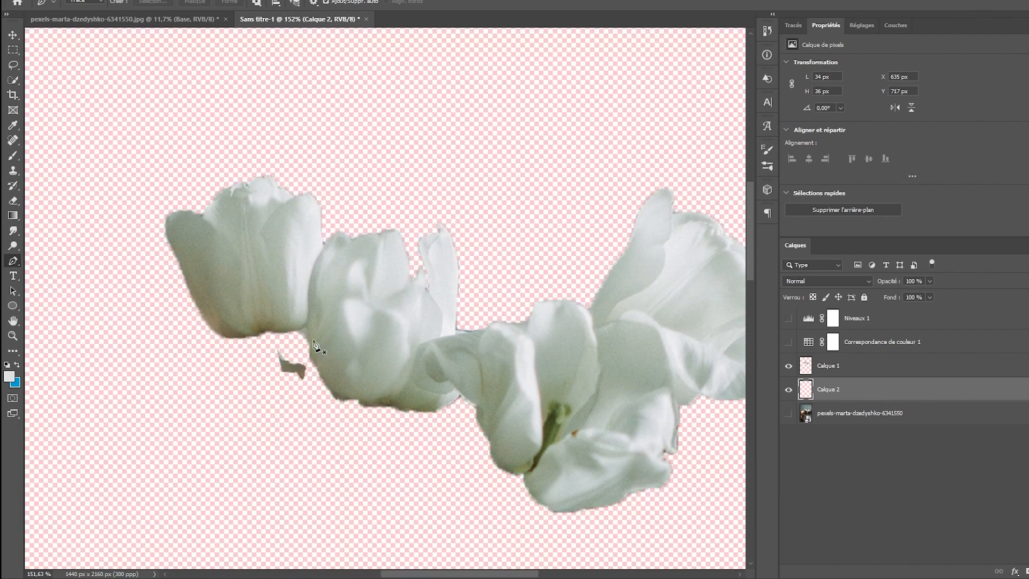
pyautogui.scroll(-3, 317, 359)
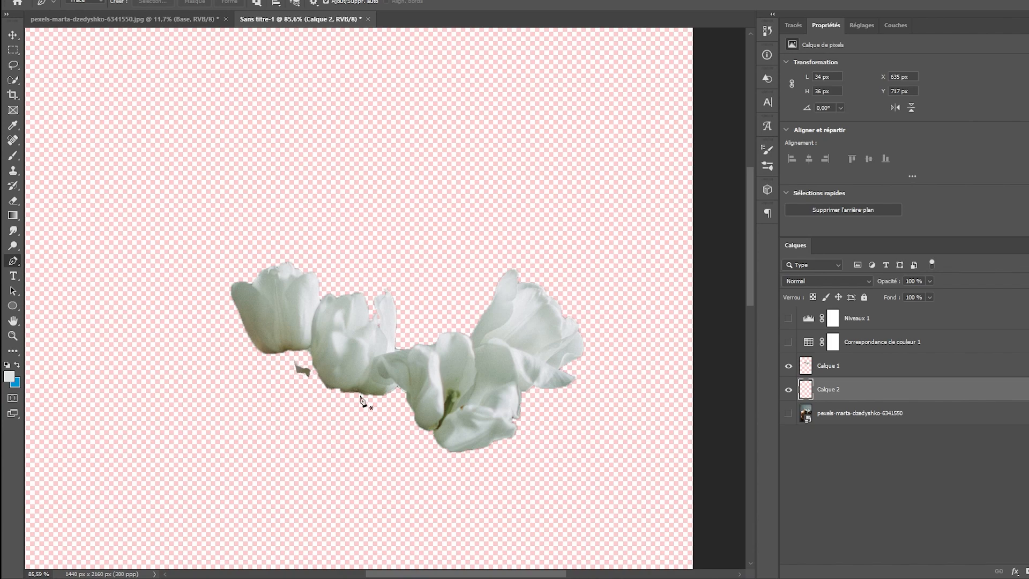
pyautogui.scroll(6, 386, 407)
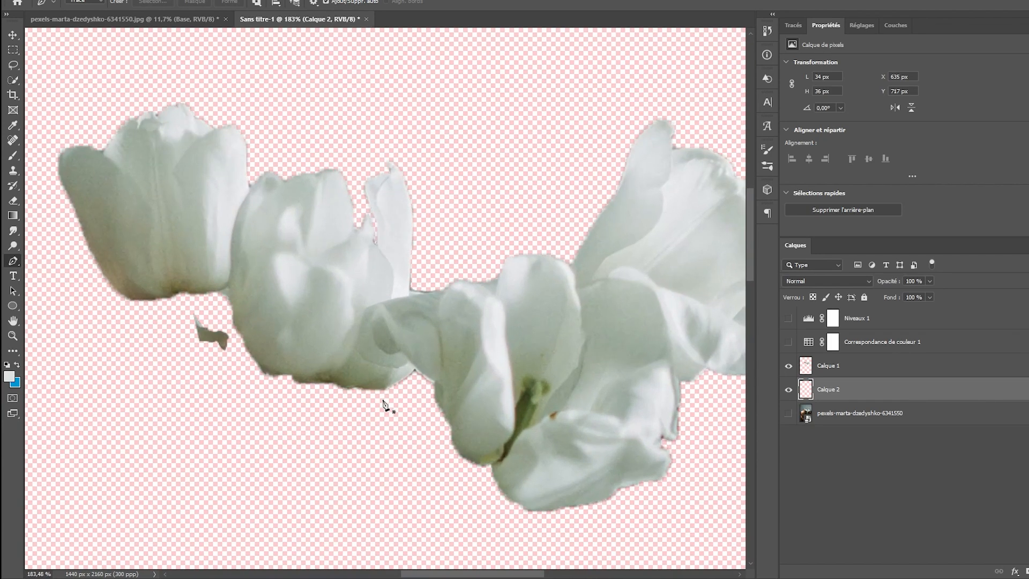
pyautogui.keyDown('shift'); pyautogui.click(836, 373); pyautogui.keyUp('shift')
pyautogui.moveTo(837, 373); pyautogui.dragTo(842, 316)
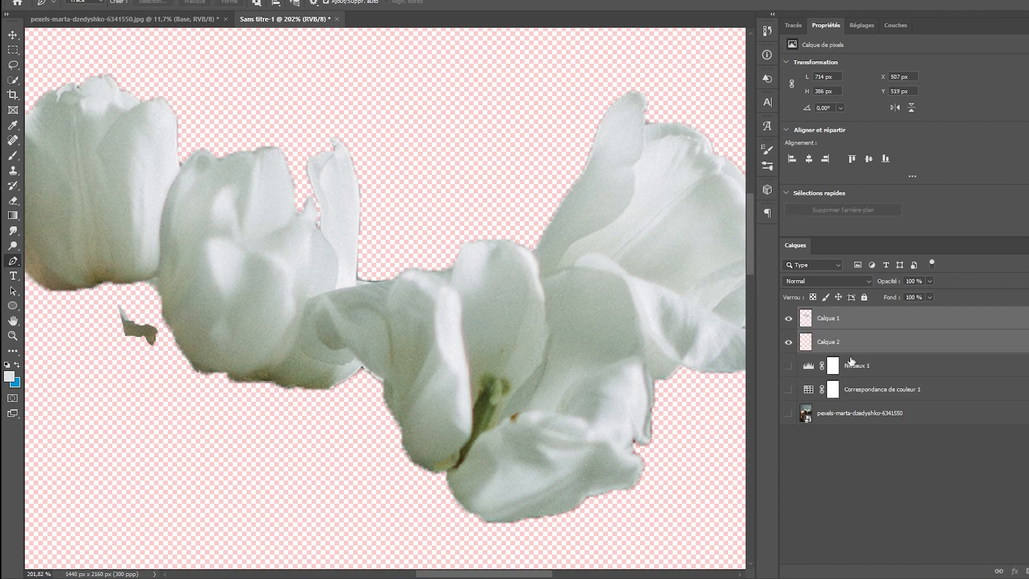
# - Merge the two cutout layers into one and rename it "pétales"
pyautogui.scroll(-5, 284, 385)
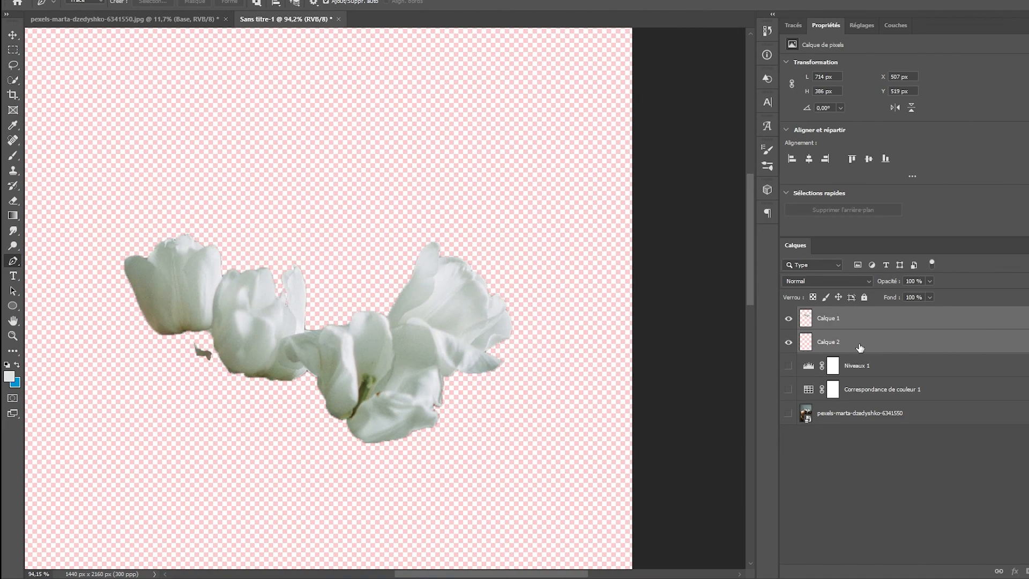
pyautogui.hotkey('ctrl', 'e')
pyautogui.doubleClick(829, 317)
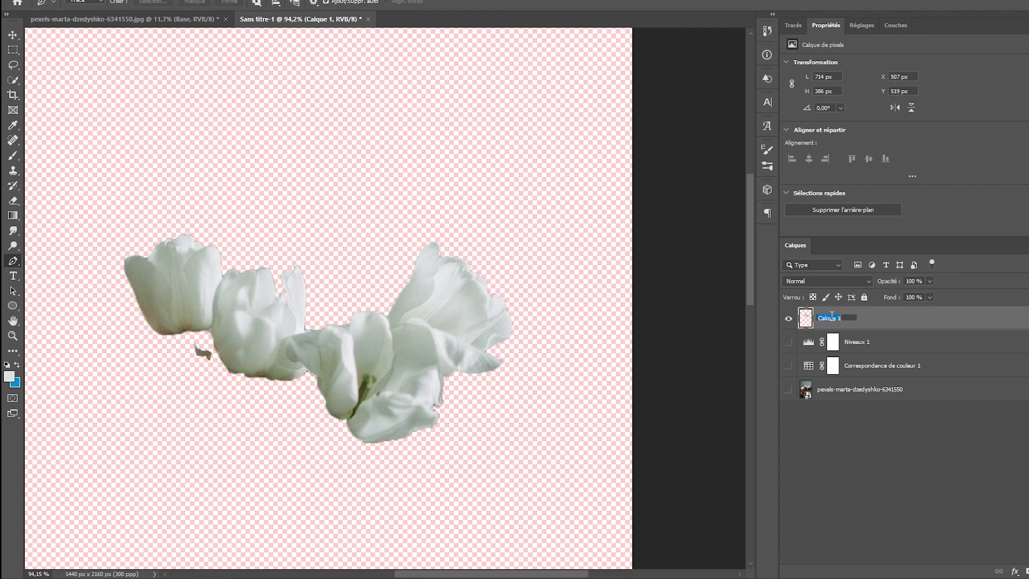
pyautogui.write('pétales')
pyautogui.press('Return')
# - Make the photo layer and the Correspondance de couleur 1 and Niveaux 1 adjustments visible again
pyautogui.scroll(-2, 262, 328)
pyautogui.click(788, 390)
pyautogui.click(788, 366)
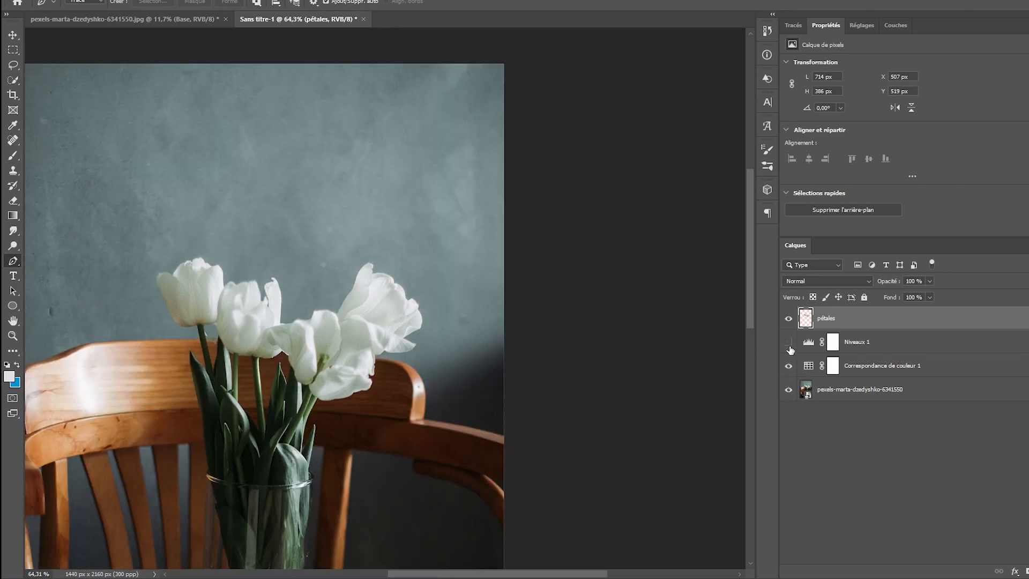
pyautogui.click(788, 342)
pyautogui.scroll(-2, 332, 406)
pyautogui.scroll(3, 439, 205)
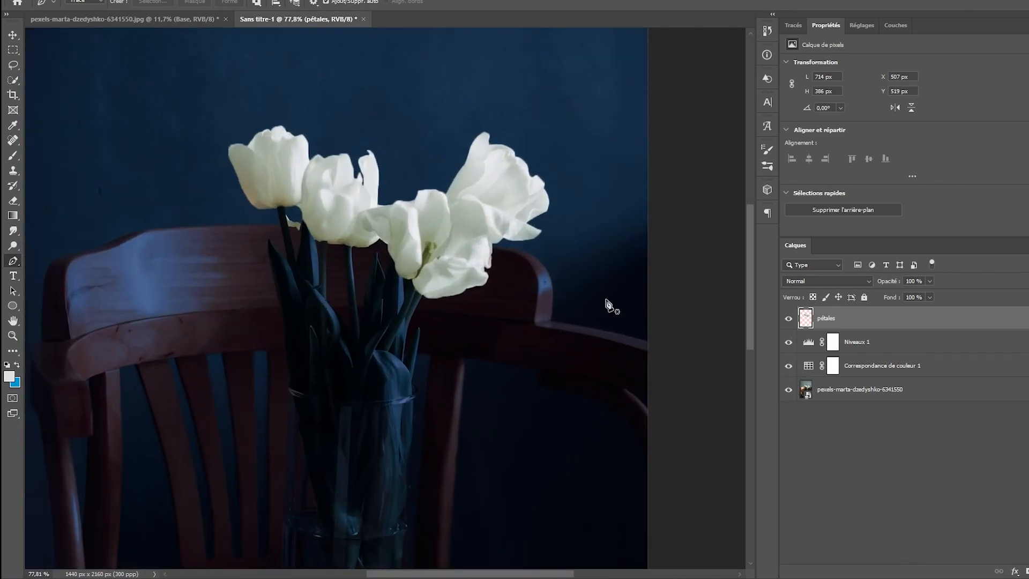
# - Try the Correspondance de couleur 1 adjustment above the pétales layer and return it beneath Niveaux 1
pyautogui.click(883, 368)
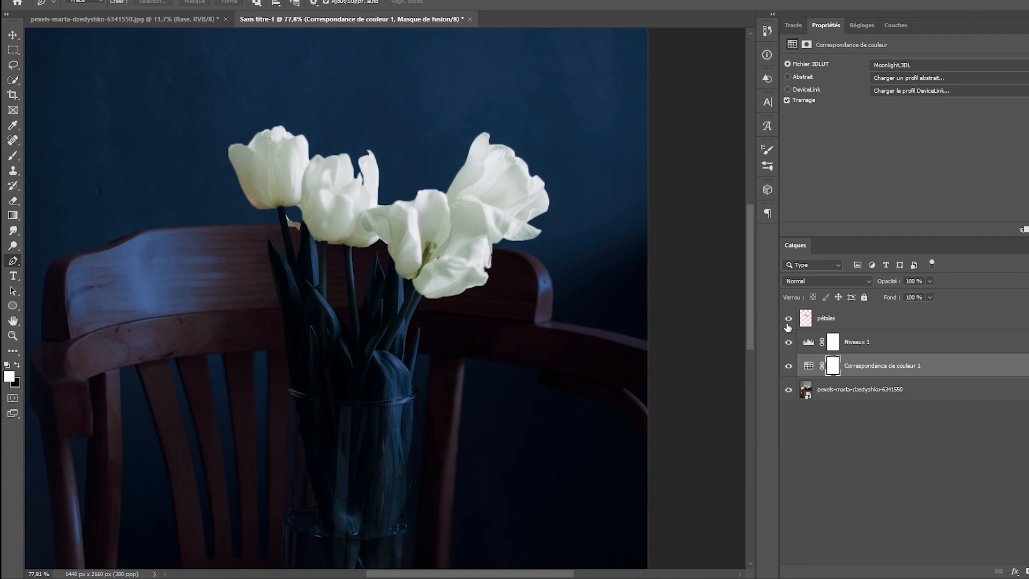
pyautogui.moveTo(839, 367); pyautogui.dragTo(798, 324)
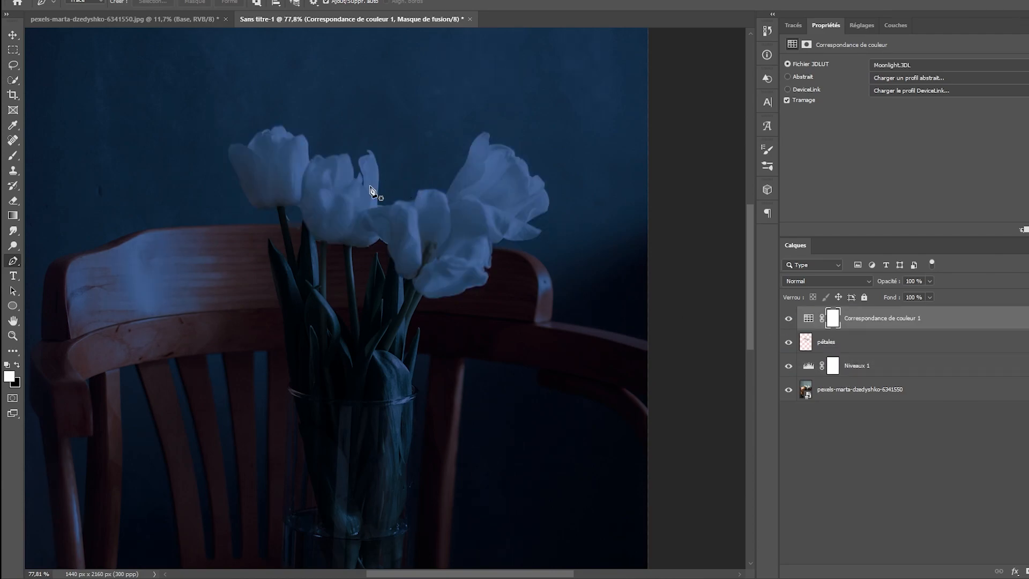
pyautogui.moveTo(860, 325); pyautogui.dragTo(860, 379)
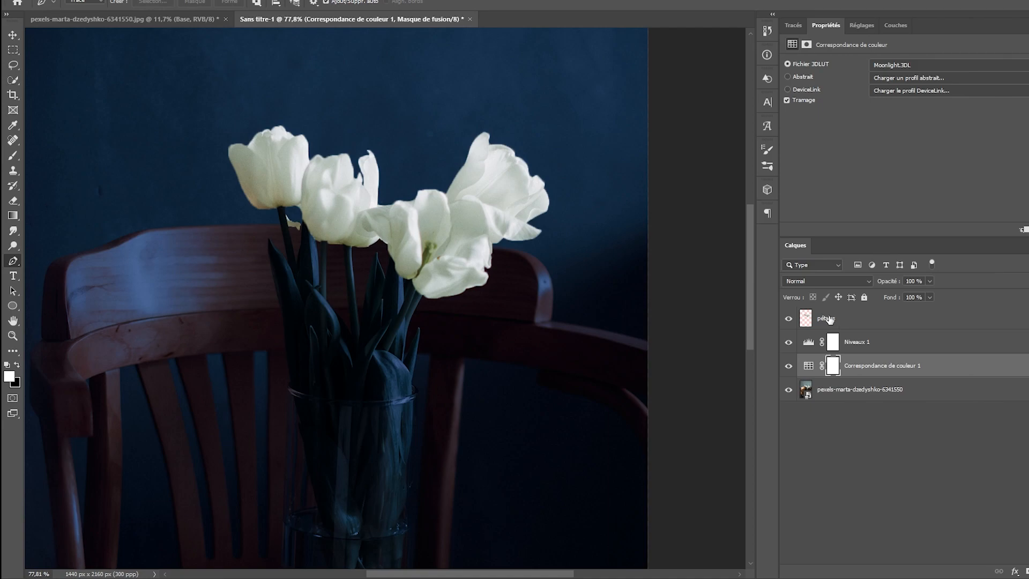
pyautogui.scroll(-3, 310, 266)
pyautogui.scroll(5, 370, 247)
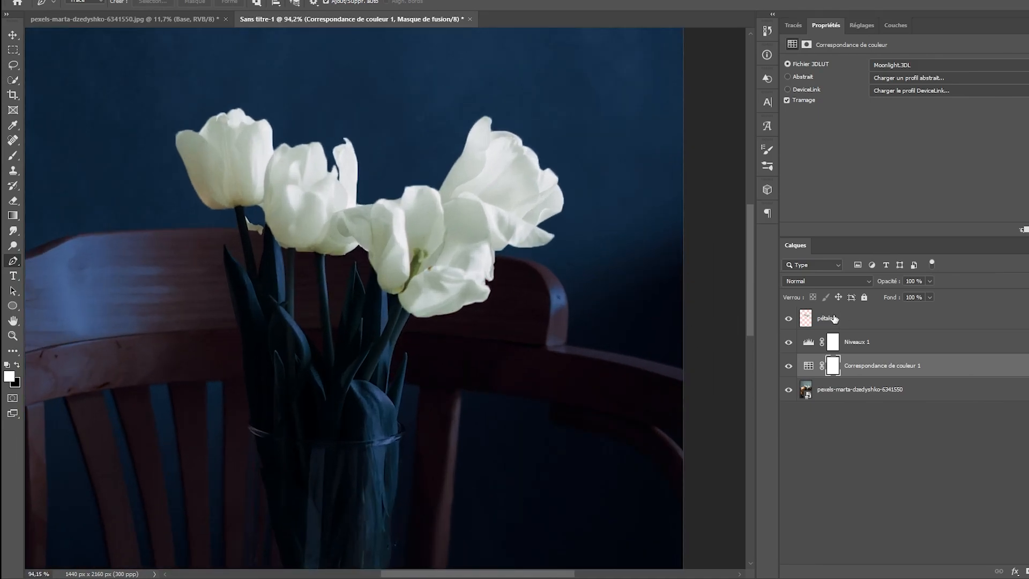
# - Load the outline of the pétales layer as a selection
pyautogui.click(835, 318)
pyautogui.keyDown('ctrl'); pyautogui.click(806, 319); pyautogui.keyUp('ctrl')
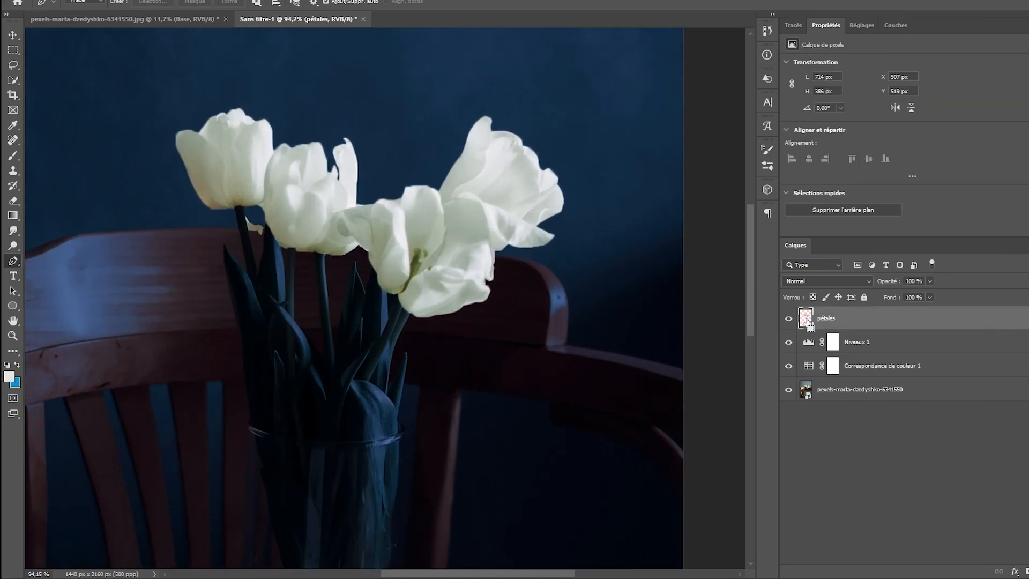
pyautogui.scroll(-2, 385, 206)
pyautogui.hotkey('ctrl', 'd')
pyautogui.scroll(3, 385, 206)
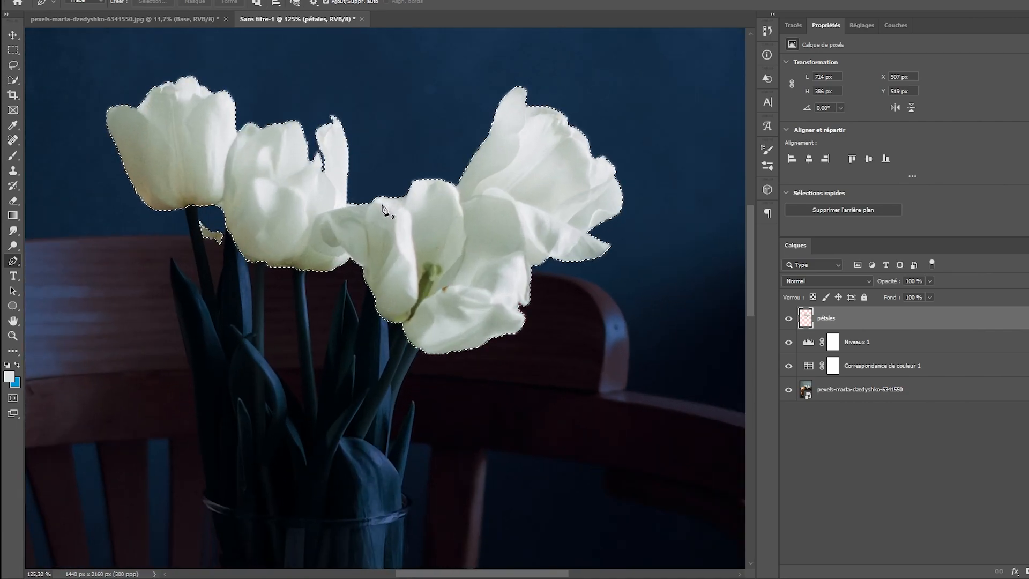
pyautogui.scroll(3, 399, 207)
pyautogui.scroll(-3, 399, 208)
pyautogui.keyDown('ctrl'); pyautogui.click(805, 318); pyautogui.keyUp('ctrl')
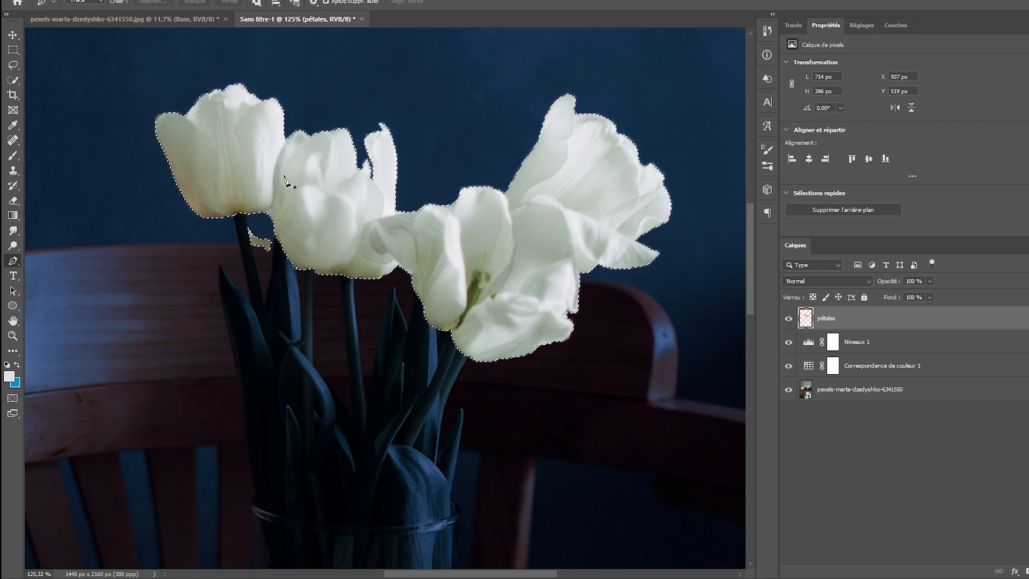
# - Fill the petal selection with black on the Correspondance de couleur 1 mask, hide the pétales layer, and deselect
pyautogui.click(834, 370)
pyautogui.click(789, 318)
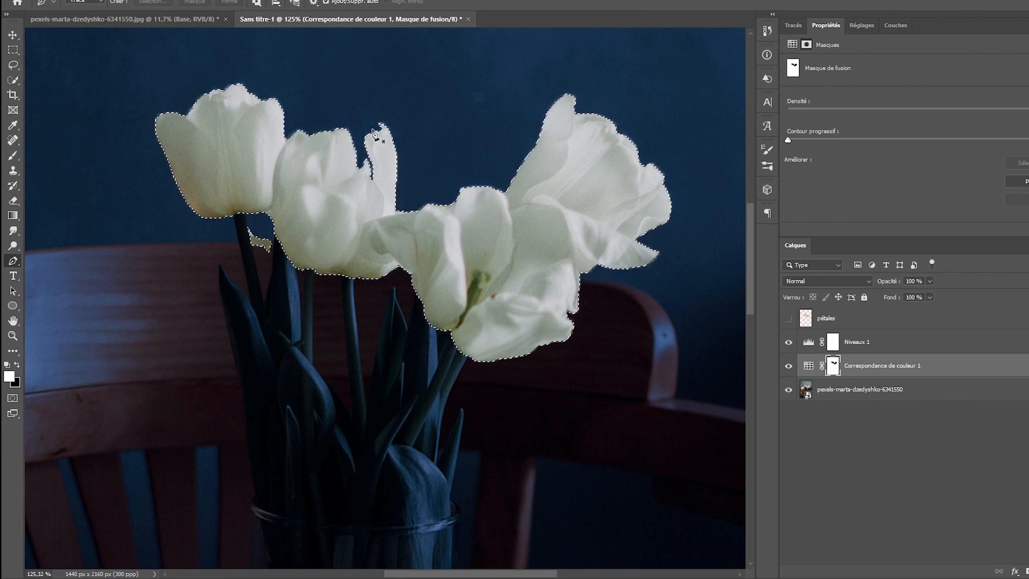
pyautogui.scroll(-3, 443, 259)
pyautogui.scroll(2, 434, 251)
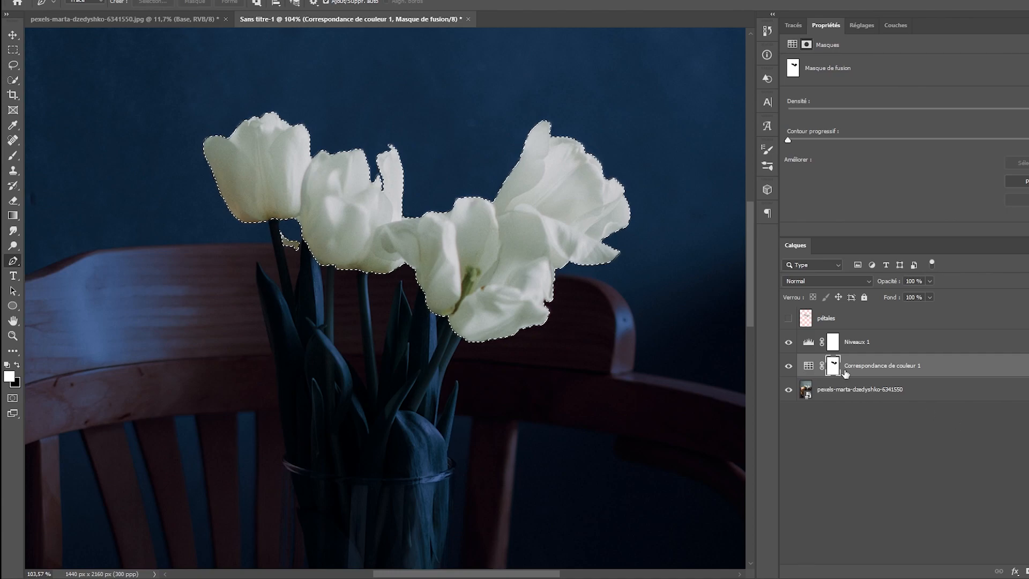
pyautogui.click(809, 366)
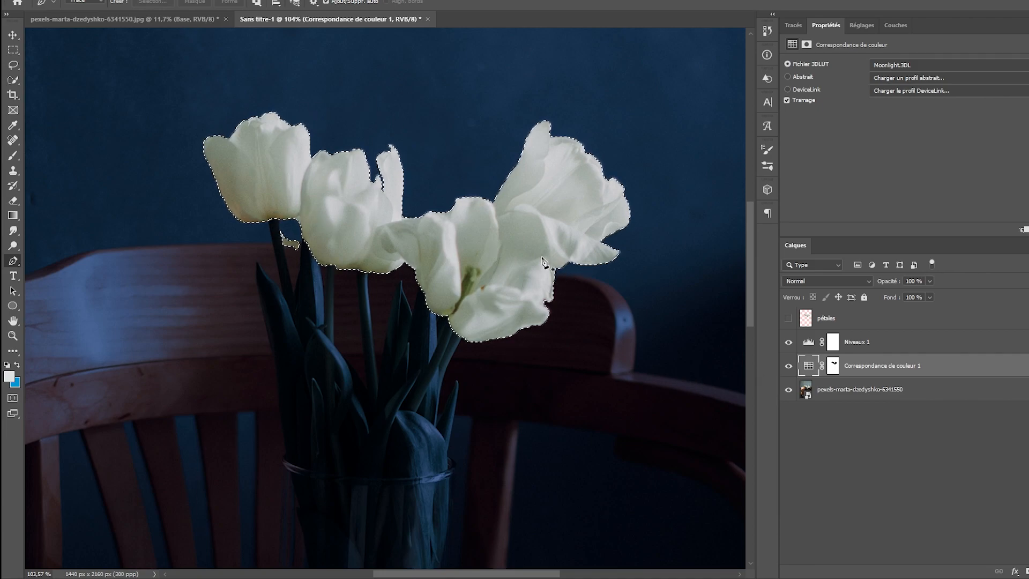
pyautogui.hotkey('ctrl', '0')
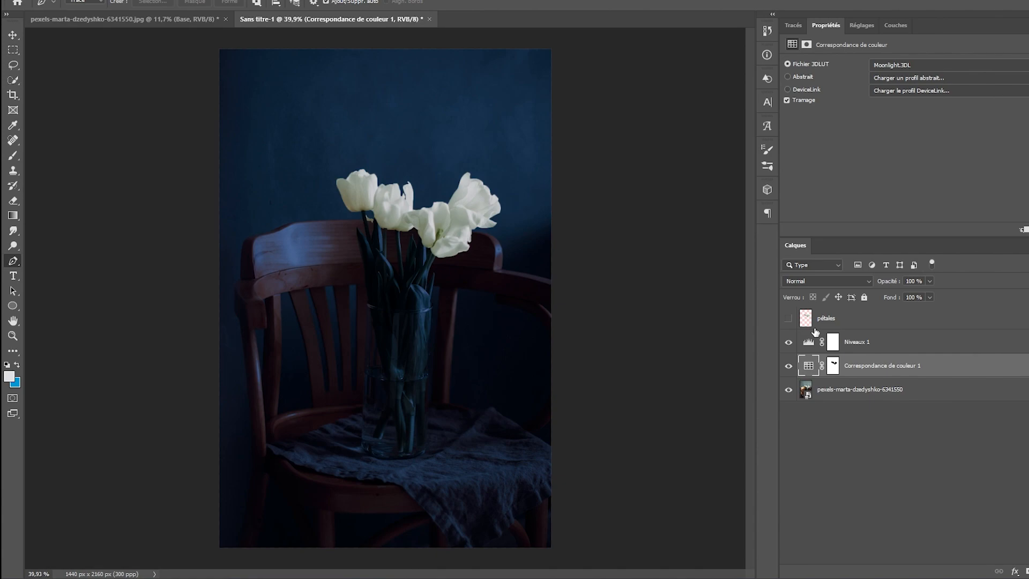
# - Undo the black petal fill on the Correspondance de couleur 1 mask and clear the selection
pyautogui.click(833, 365)
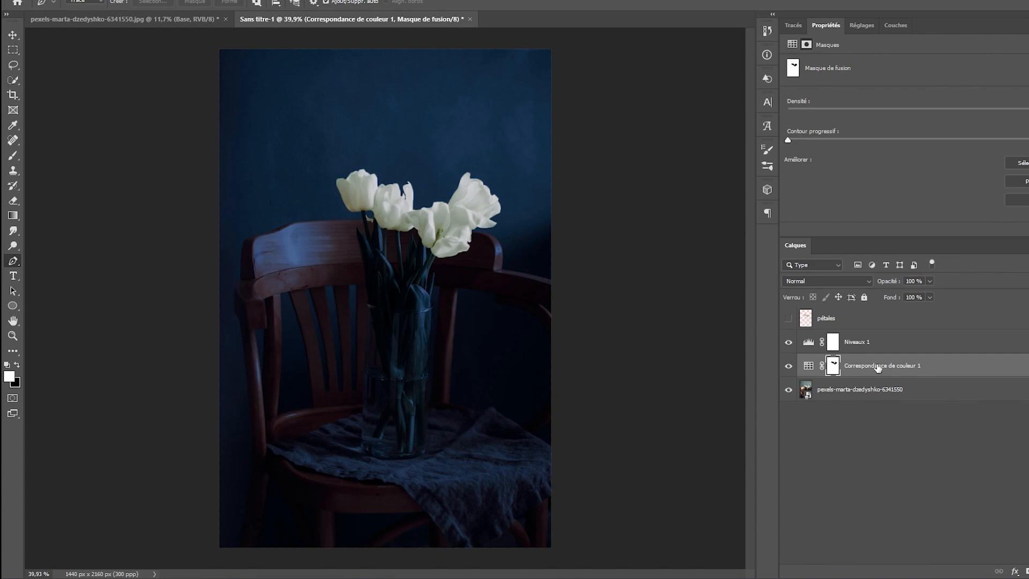
pyautogui.hotkey('ctrl', 'z')
pyautogui.hotkey('ctrl', 'z')
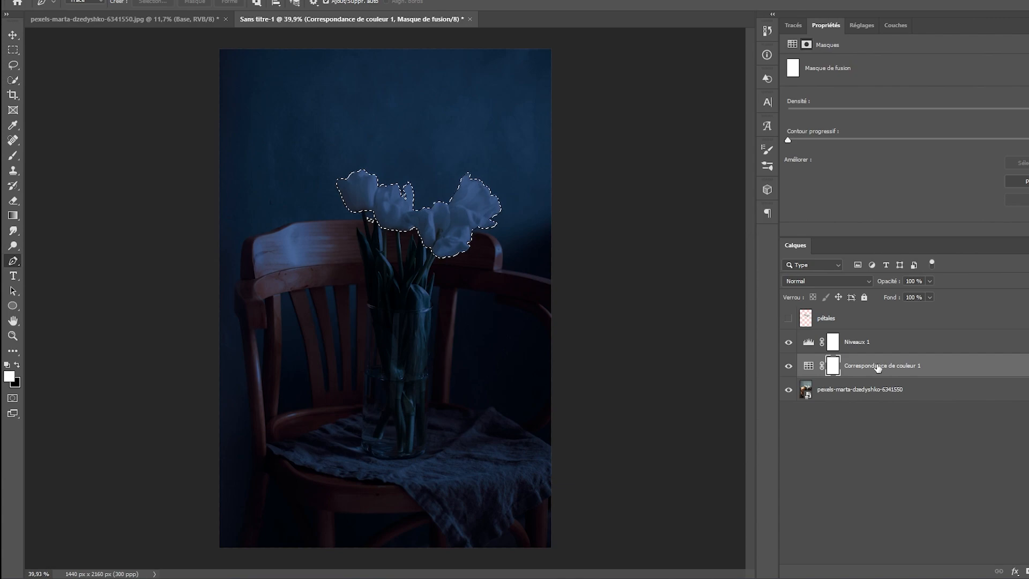
pyautogui.hotkey('ctrl', 'd')
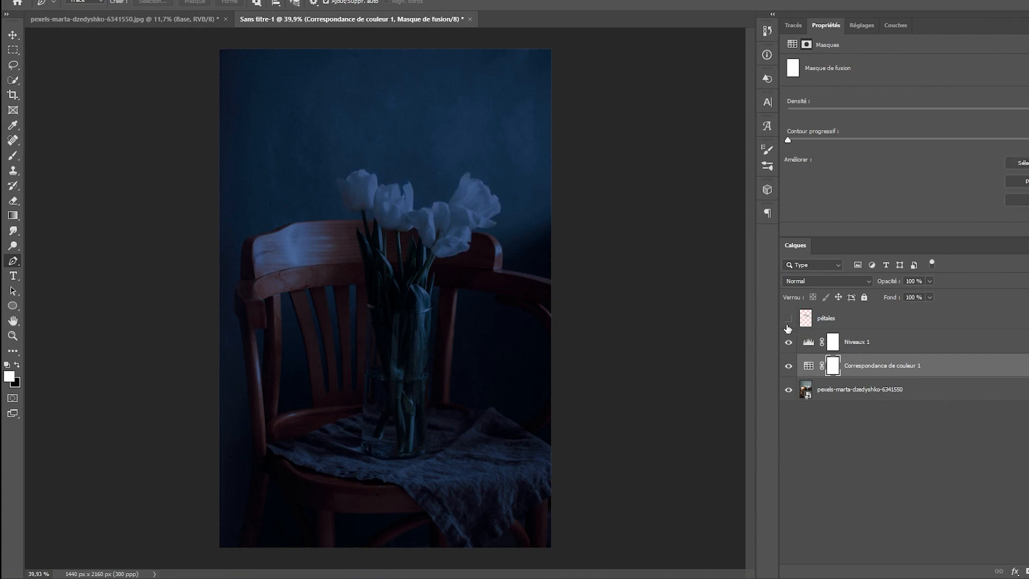
# - Make the pétales layer visible again and select it
pyautogui.click(789, 319)
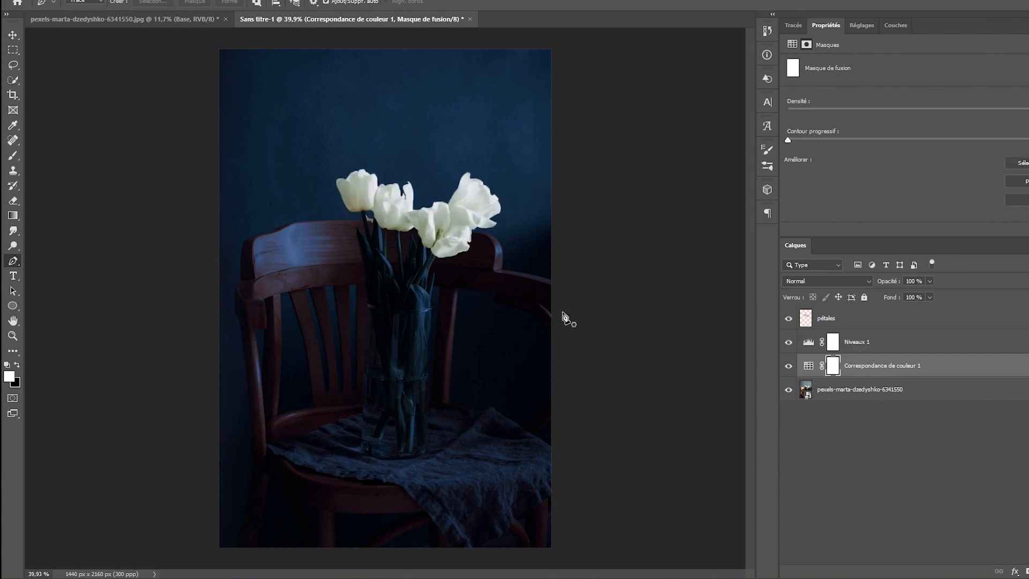
pyautogui.click(874, 320)
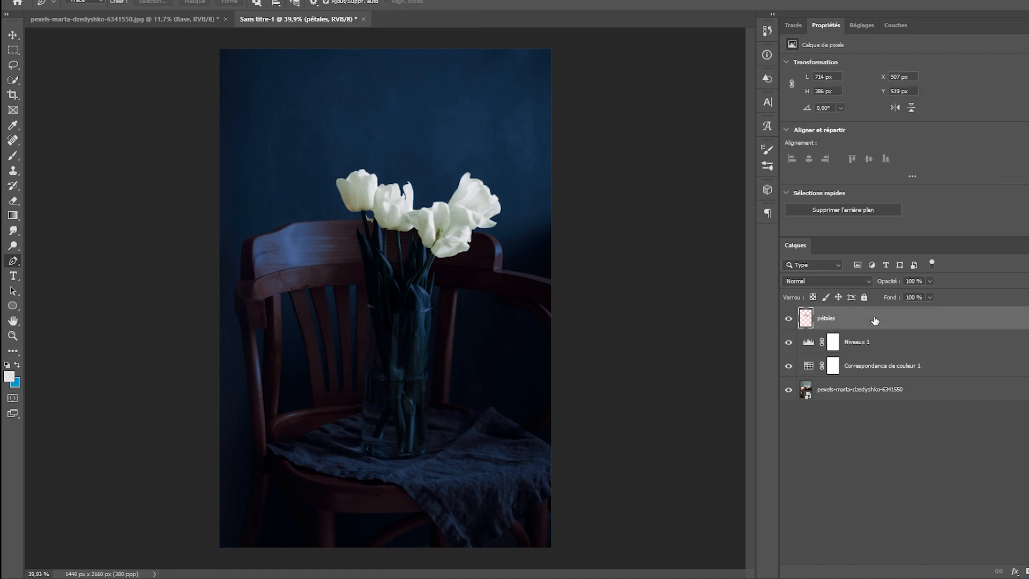
pyautogui.scroll(3, 408, 242)
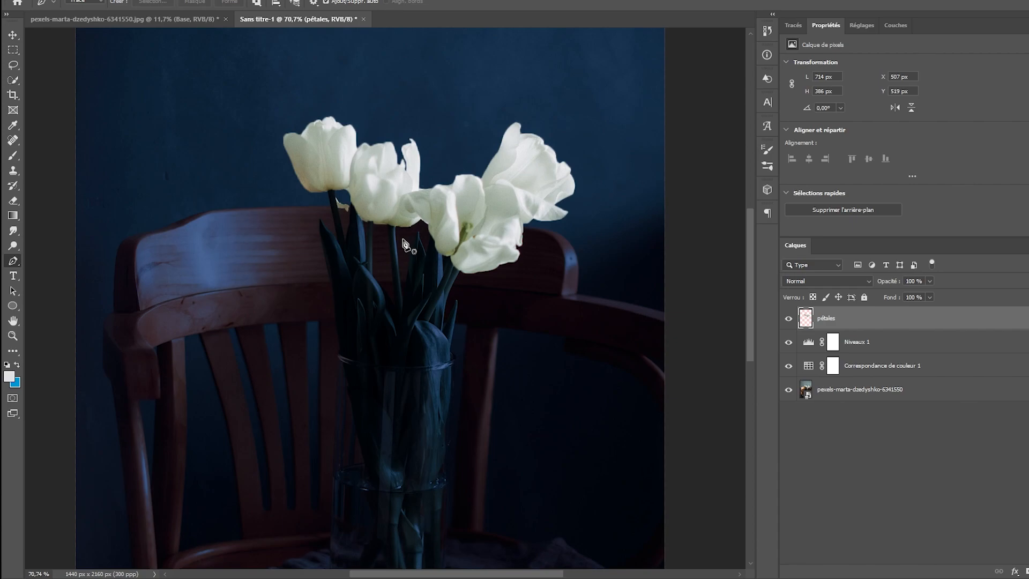
pyautogui.scroll(-3, 405, 242)
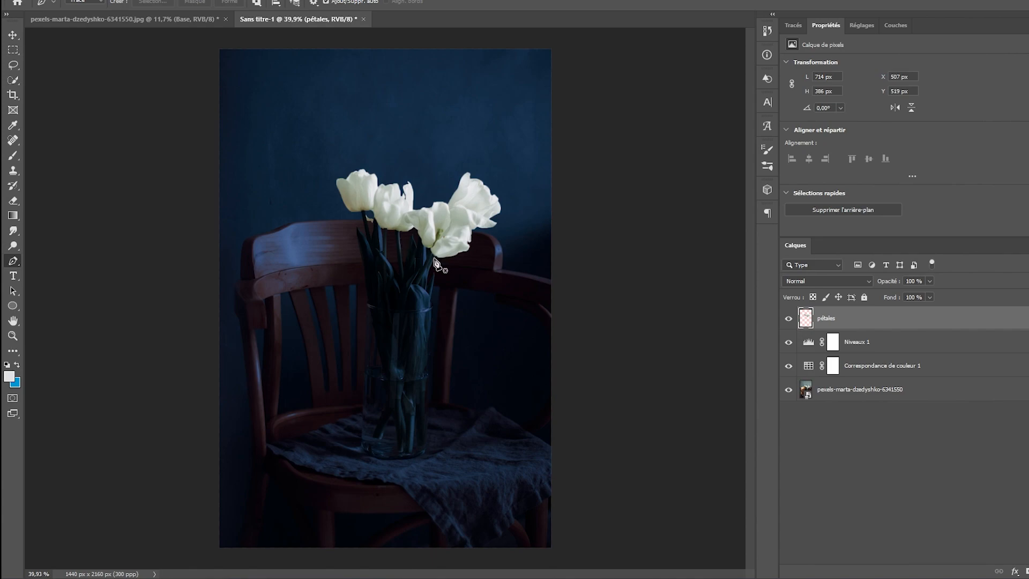
pyautogui.press('v')
pyautogui.scroll(-4, 399, 207)
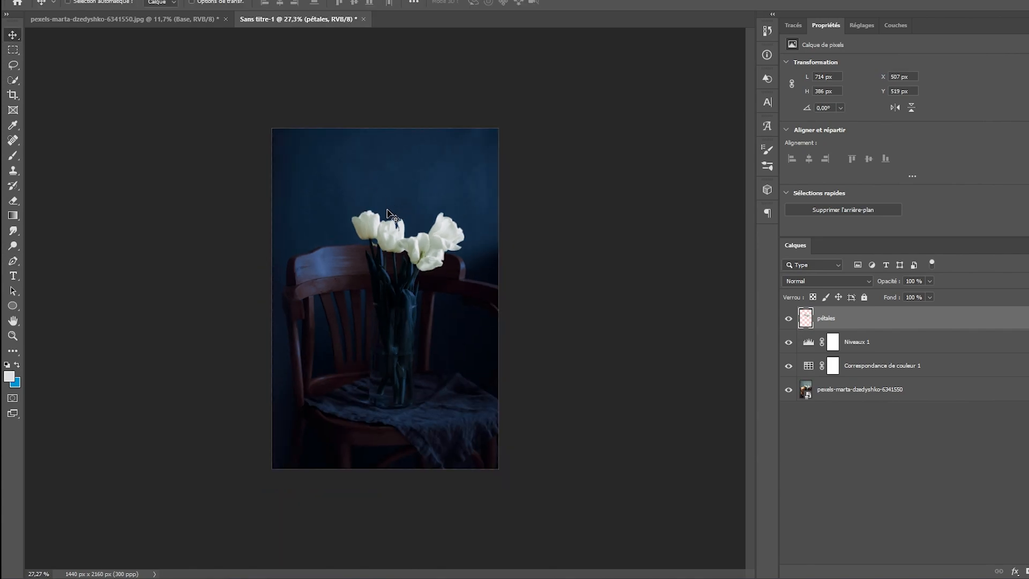
pyautogui.scroll(3, 399, 253)
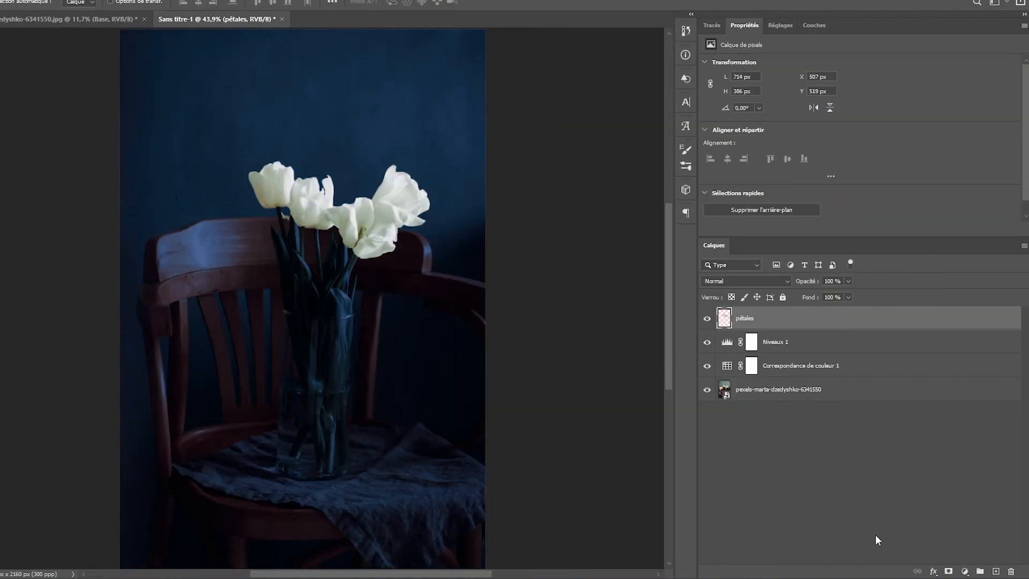
# - Add a solid color fill layer above pétales with the color ffffff
pyautogui.click(968, 569)
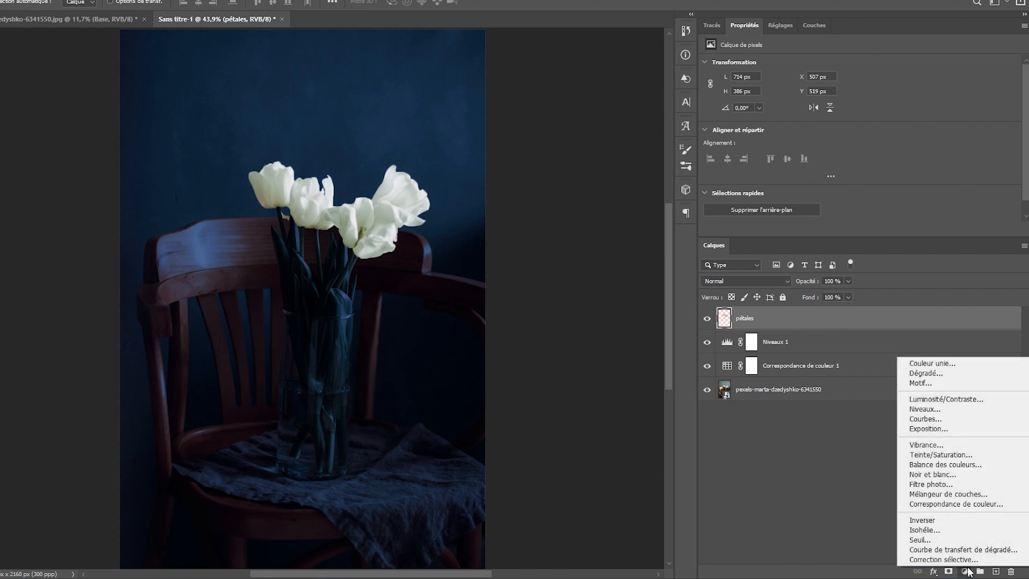
pyautogui.click(923, 364)
pyautogui.write('ffffff')
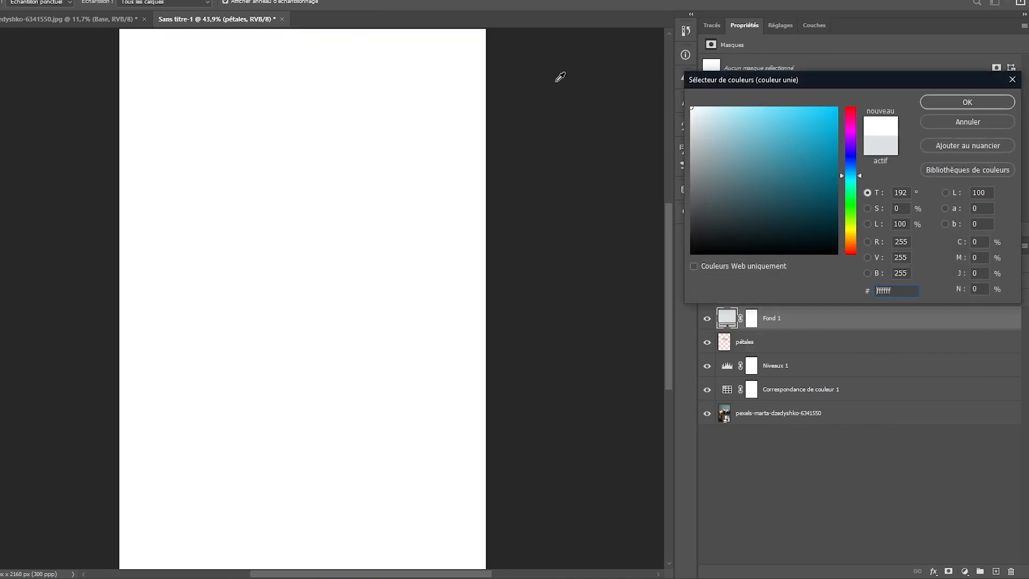
pyautogui.click(958, 107)
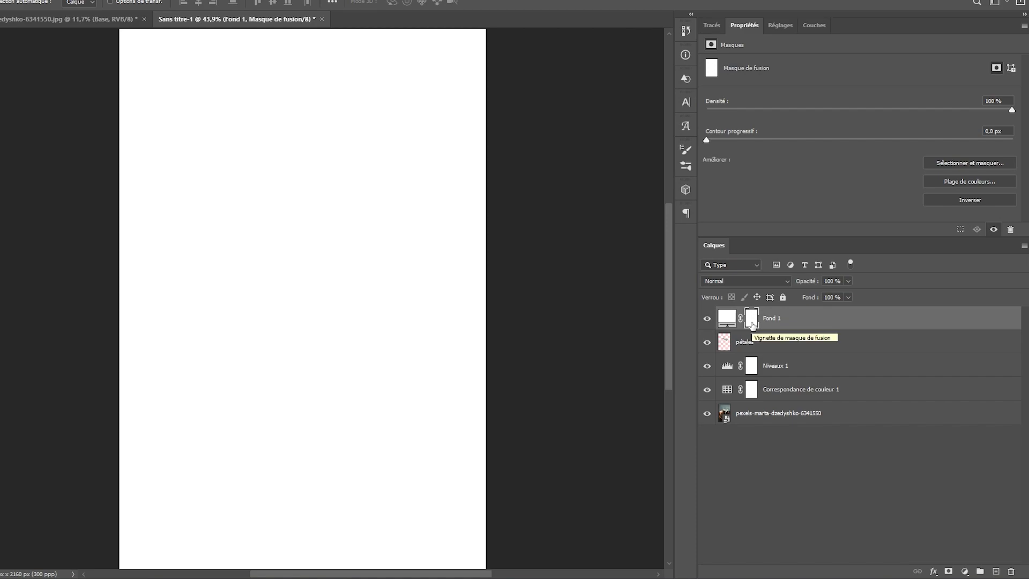
# - Invert the Fond 1 mask to black and set the layer's blend mode to Densité linéaire - (Ajout)
pyautogui.hotkey('ctrl', 'i')
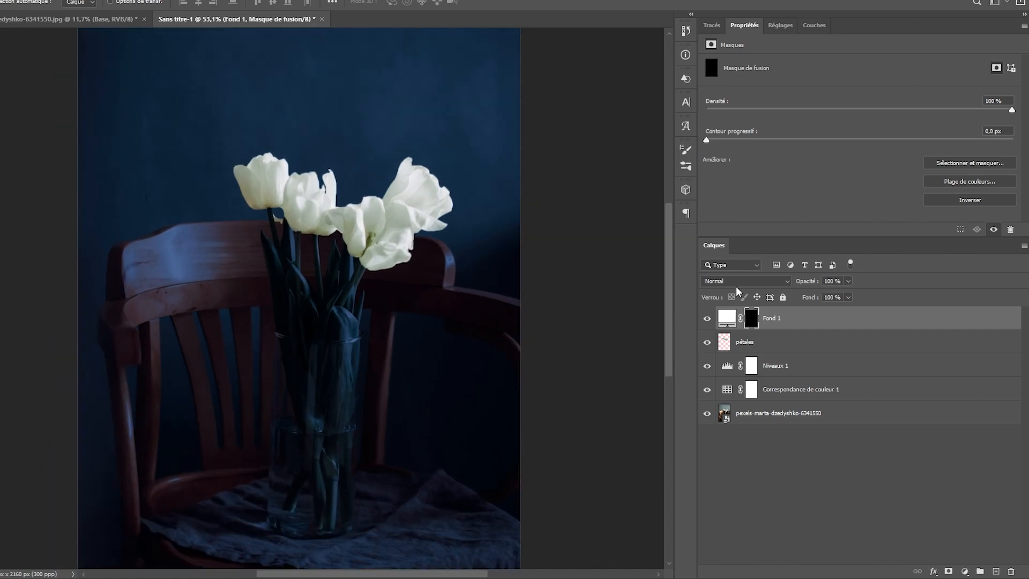
pyautogui.click(739, 282)
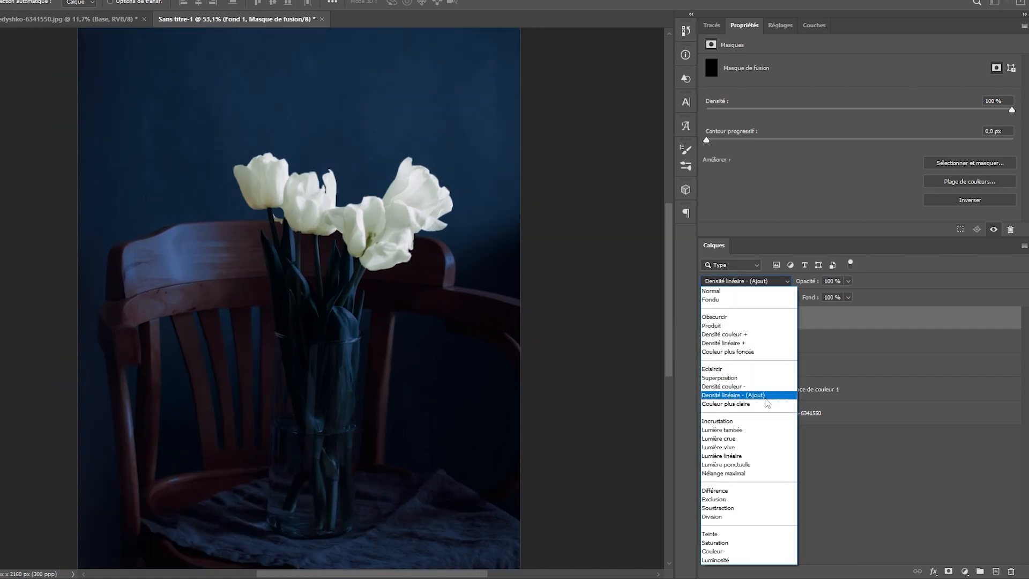
pyautogui.click(764, 397)
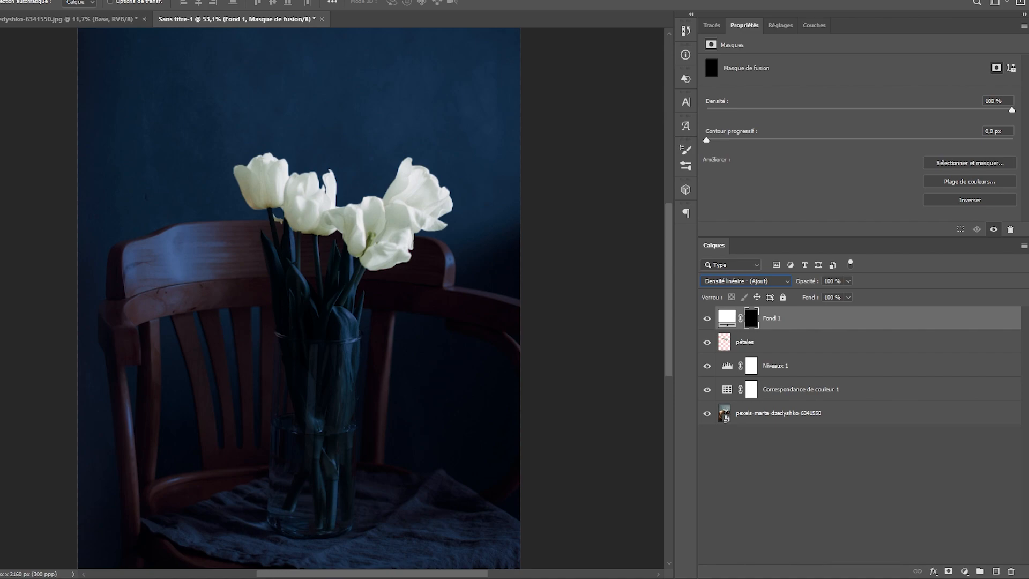
# - Prepare the Brush tool for painting on the Fond 1 mask, adjusting its size and setting the flow to 11 %
pyautogui.click(732, 323)
pyautogui.click(746, 323)
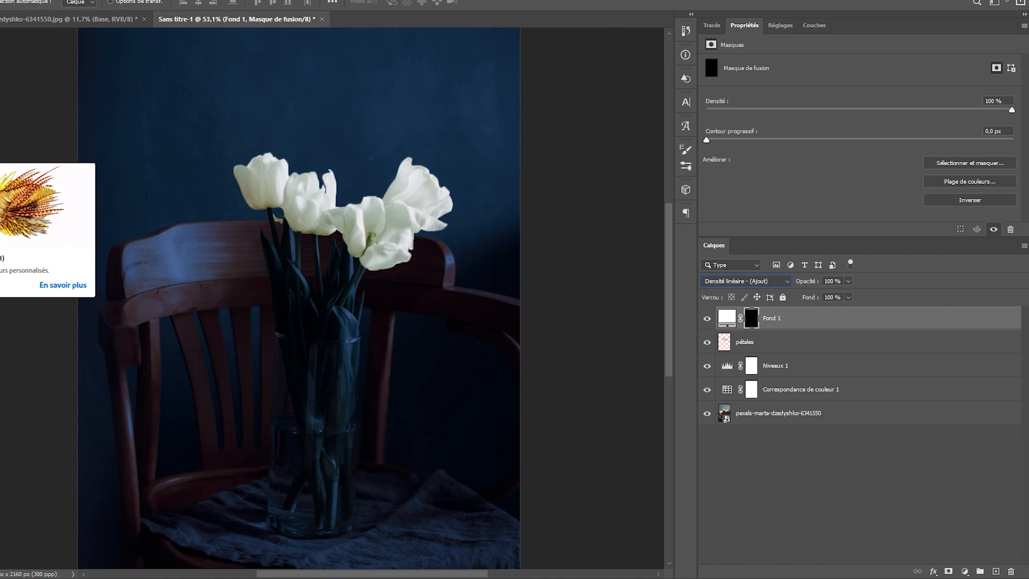
pyautogui.press('b')
pyautogui.keyDown('alt'); pyautogui.rightClick(262, 217); pyautogui.keyUp('alt')
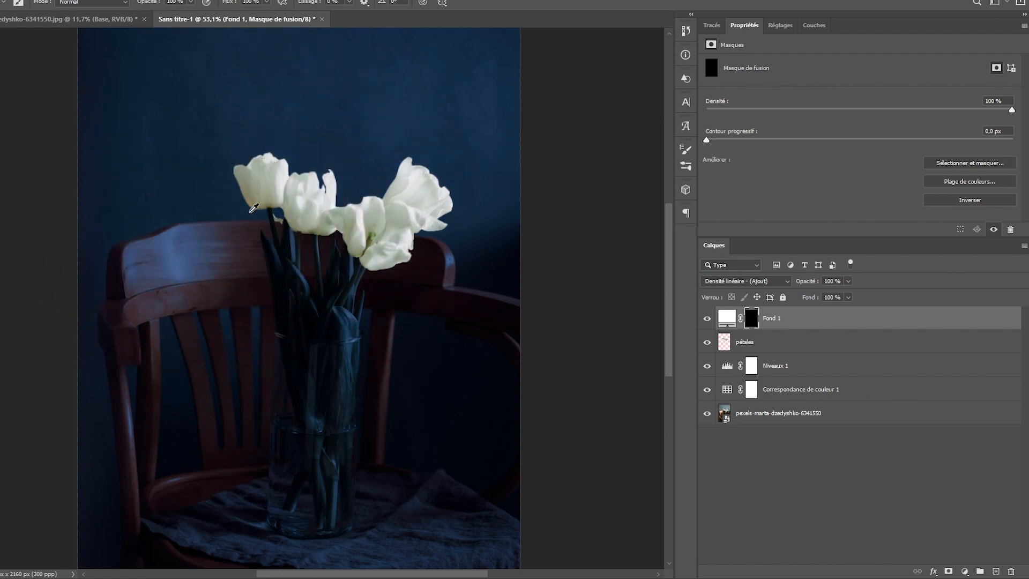
pyautogui.keyDown('alt'); pyautogui.scroll(10, 345, 200); pyautogui.keyUp('alt')
pyautogui.scroll(-1, 385, 300)
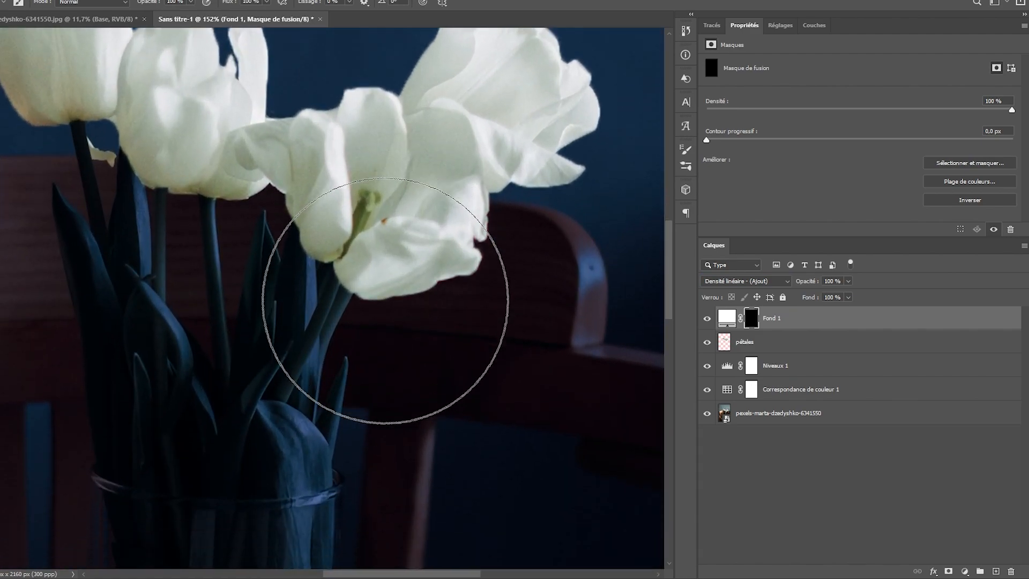
pyautogui.scroll(2, 385, 301)
pyautogui.keyDown('alt'); pyautogui.rightClick(367, 296); pyautogui.keyUp('alt')
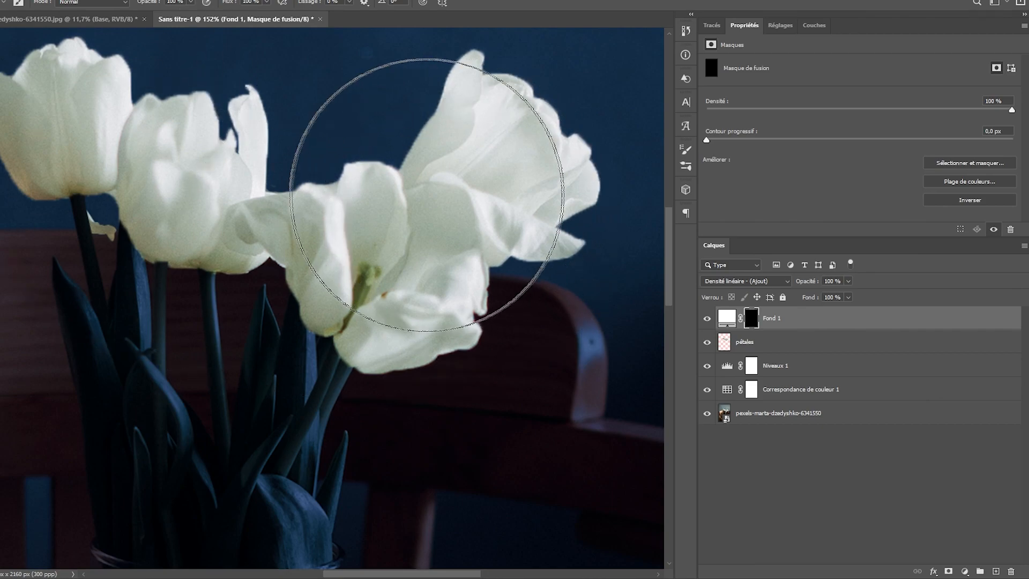
pyautogui.keyDown('alt'); pyautogui.scroll(-4, 441, 194); pyautogui.keyUp('alt')
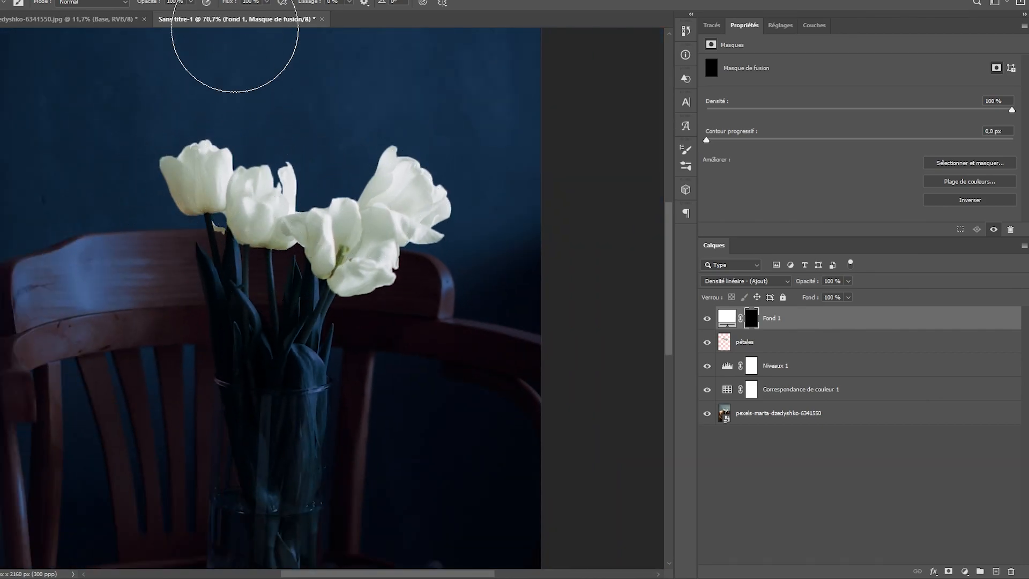
pyautogui.click(267, 3)
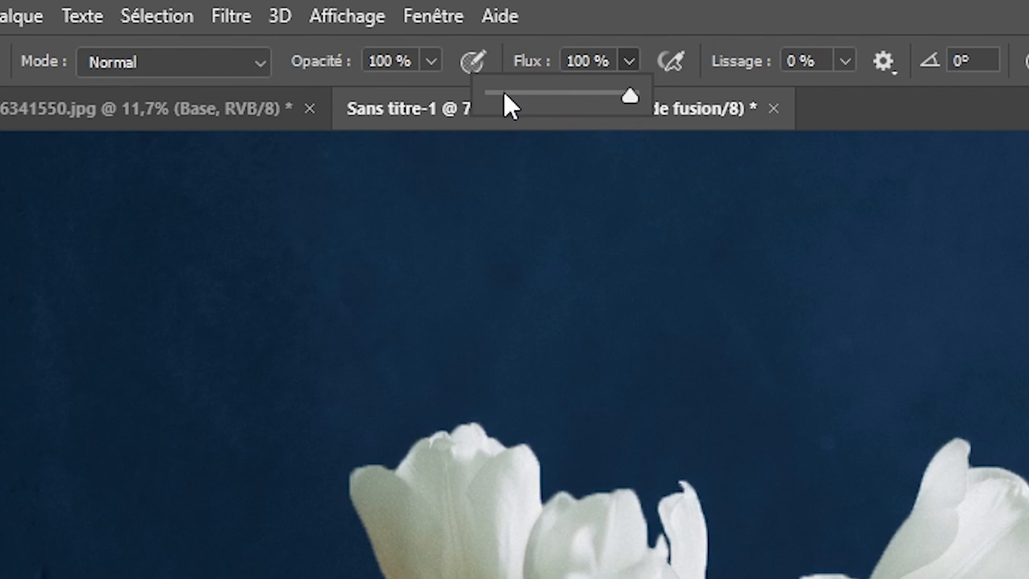
pyautogui.moveTo(504, 92); pyautogui.dragTo(507, 94)
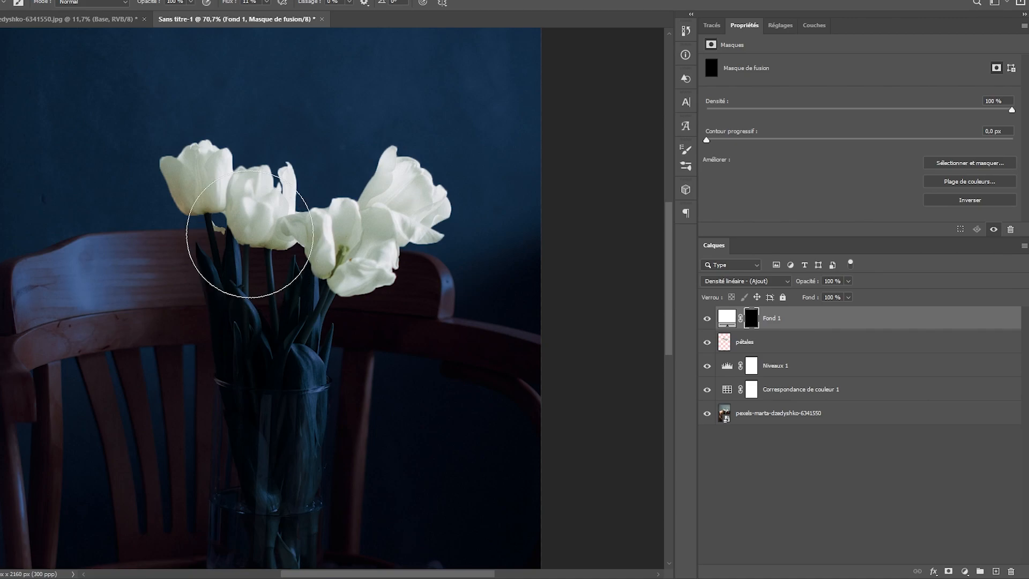
# - Paint white on the Fond 1 mask over the tulip blooms to create a soft glow around the petals
pyautogui.scroll(3, 252, 215)
pyautogui.keyDown('alt'); pyautogui.click(212, 248); pyautogui.keyUp('alt')
pyautogui.keyDown('alt'); pyautogui.rightClick(198, 238); pyautogui.keyUp('alt')
pyautogui.moveTo(190, 238)
pyautogui.mouseDown()
pyautogui.moveTo(290, 252)
pyautogui.moveTo(252, 279)
pyautogui.moveTo(279, 246)
pyautogui.moveTo(259, 260)
pyautogui.moveTo(300, 290)
pyautogui.moveTo(349, 290)
pyautogui.moveTo(354, 308)
pyautogui.moveTo(347, 300)
pyautogui.moveTo(377, 252)
pyautogui.moveTo(402, 236)
pyautogui.moveTo(419, 268)
pyautogui.moveTo(393, 236)
pyautogui.moveTo(378, 241)
pyautogui.mouseUp()
pyautogui.keyDown('alt'); pyautogui.rightClick(229, 269); pyautogui.keyUp('alt')
pyautogui.scroll(4, 214, 284)
pyautogui.keyDown('alt'); pyautogui.rightClick(227, 280); pyautogui.keyUp('alt')
pyautogui.moveTo(232, 289); pyautogui.dragTo(221, 293)
pyautogui.scroll(-8, 225, 289)
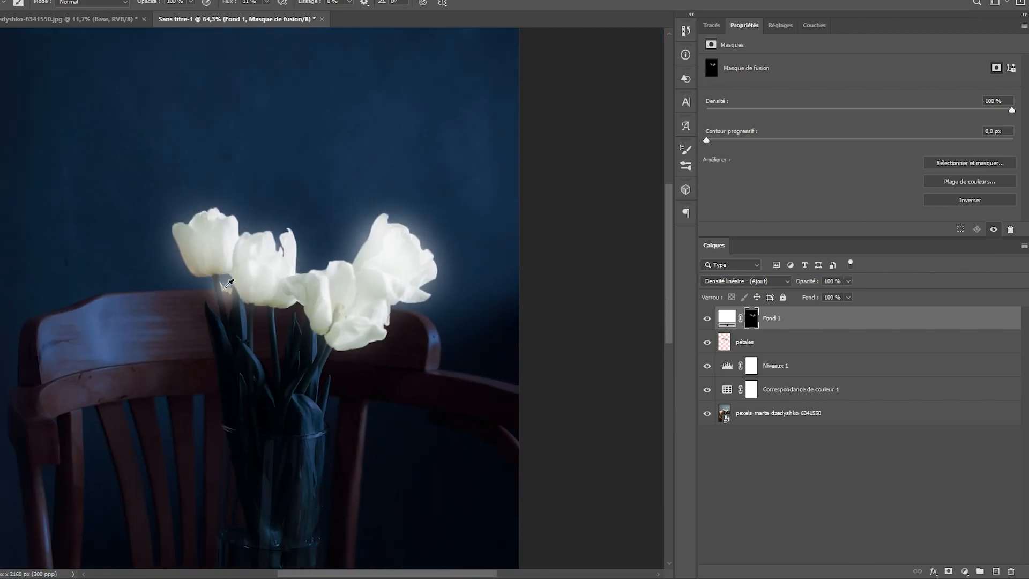
# - Enlarge the brush and paint a wider, fainter glow around the whole bouquet on the Fond 1 mask
pyautogui.keyDown('alt'); pyautogui.rightClick(206, 249); pyautogui.keyUp('alt')
pyautogui.keyDown('alt'); pyautogui.rightClick(268, 305); pyautogui.keyUp('alt')
pyautogui.click(336, 305)
pyautogui.keyDown('alt'); pyautogui.rightClick(330, 303); pyautogui.keyUp('alt')
pyautogui.click(323, 318)
pyautogui.scroll(-4, 275, 303)
pyautogui.keyDown('alt'); pyautogui.rightClick(278, 299); pyautogui.keyUp('alt')
pyautogui.scroll(-4, 345, 264)
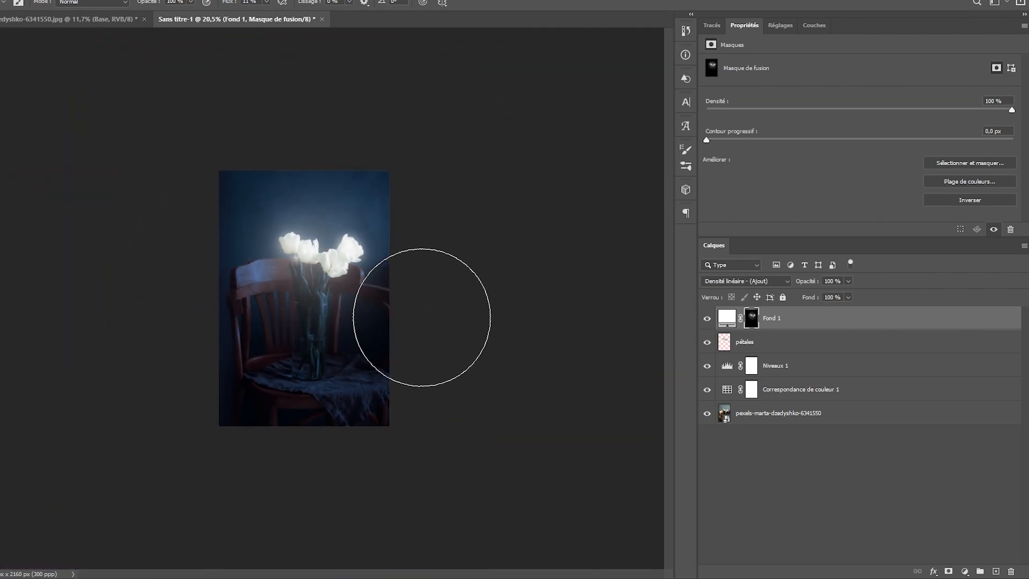
pyautogui.scroll(9, 359, 282)
pyautogui.scroll(-5, 322, 237)
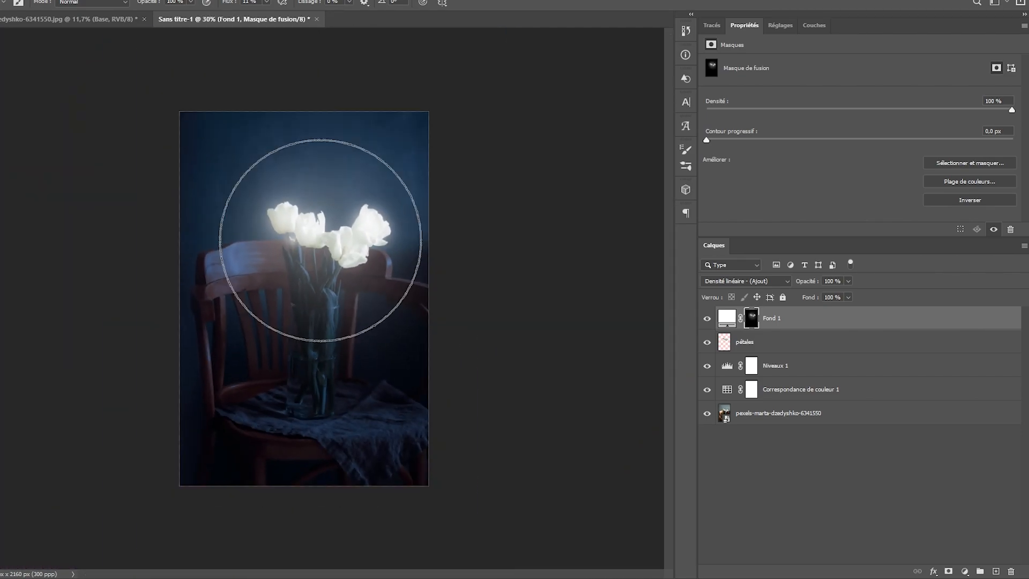
pyautogui.press('v')
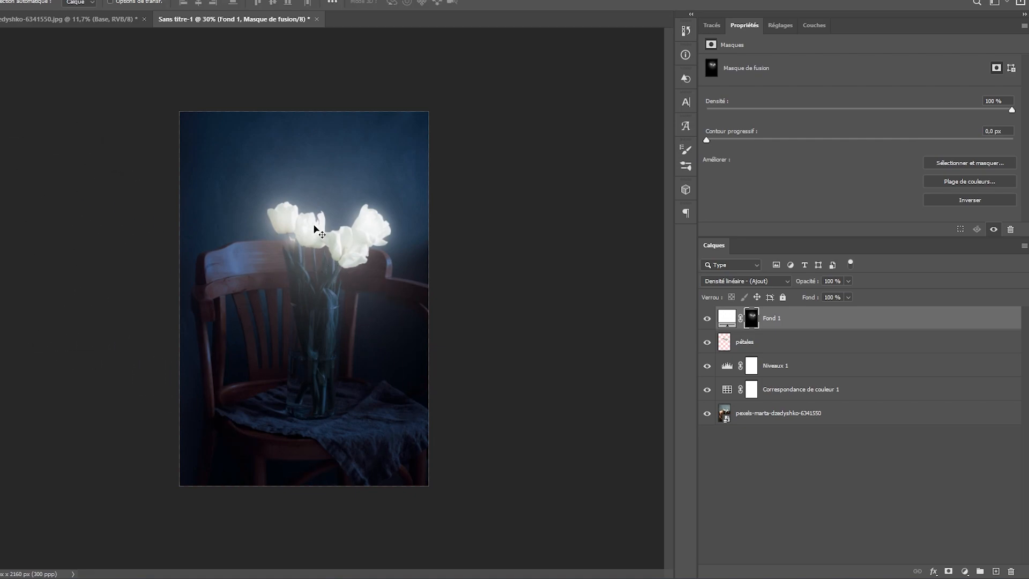
# - Duplicate the Fond 1 fill layer and select the mask of the copy
pyautogui.scroll(3, 319, 234)
pyautogui.scroll(3, 314, 226)
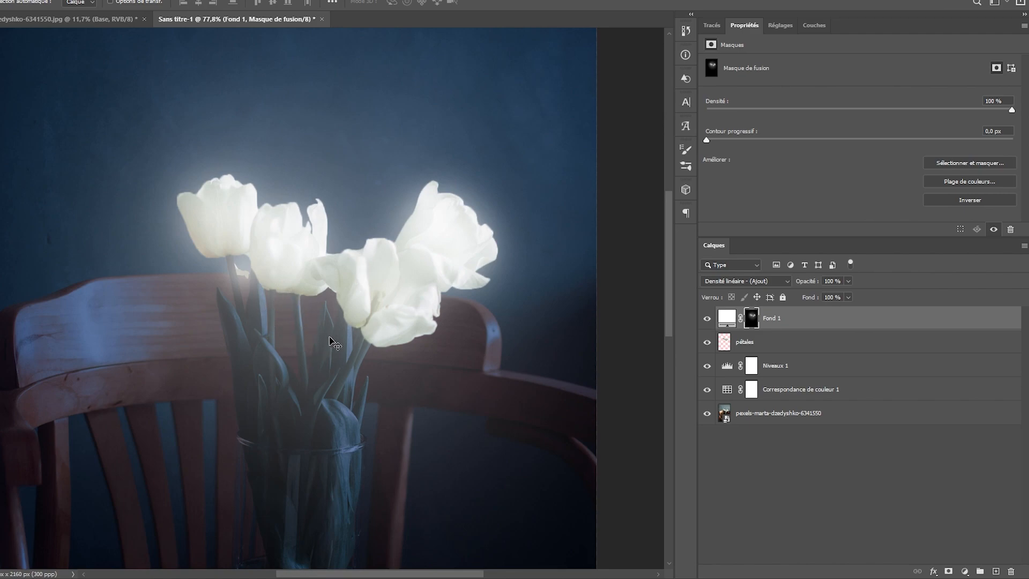
pyautogui.scroll(2, 366, 320)
pyautogui.click(727, 317)
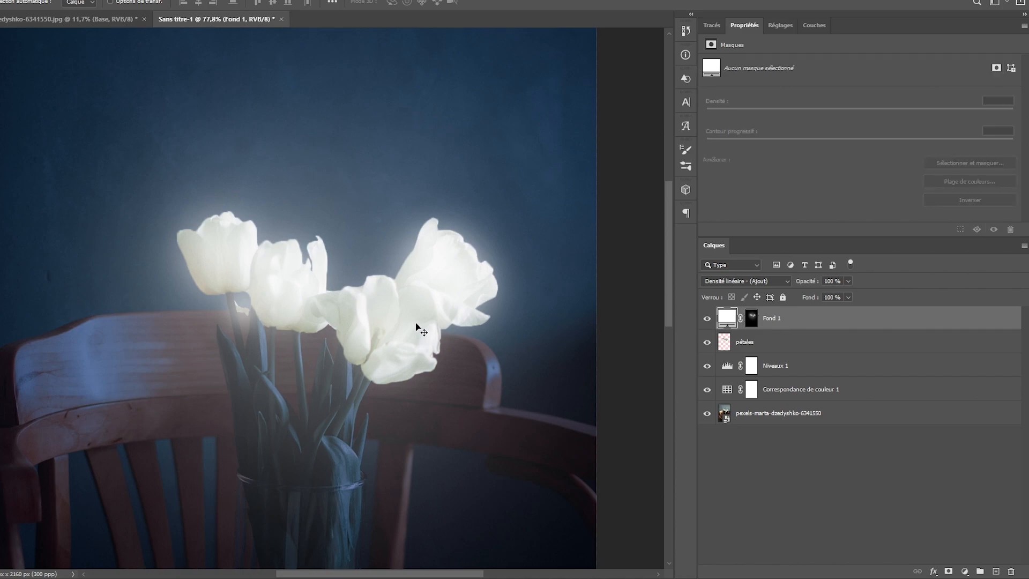
pyautogui.hotkey('ctrl', 'j')
pyautogui.click(752, 319)
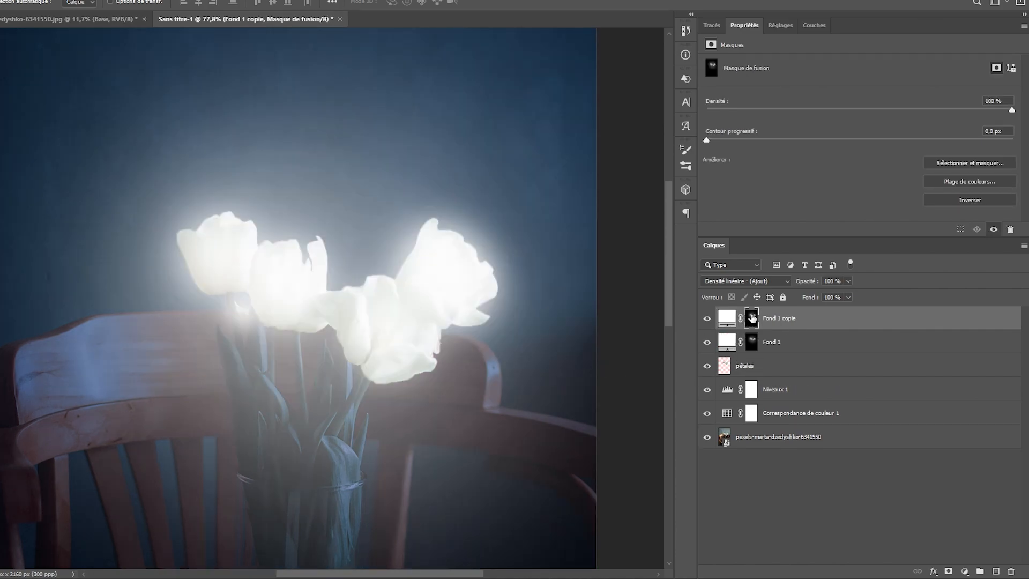
# - Try filling the Fond 1 copie mask with black, undo back past the duplication, restore the copy and reselect it
pyautogui.hotkey('alt', 'BackSpace')
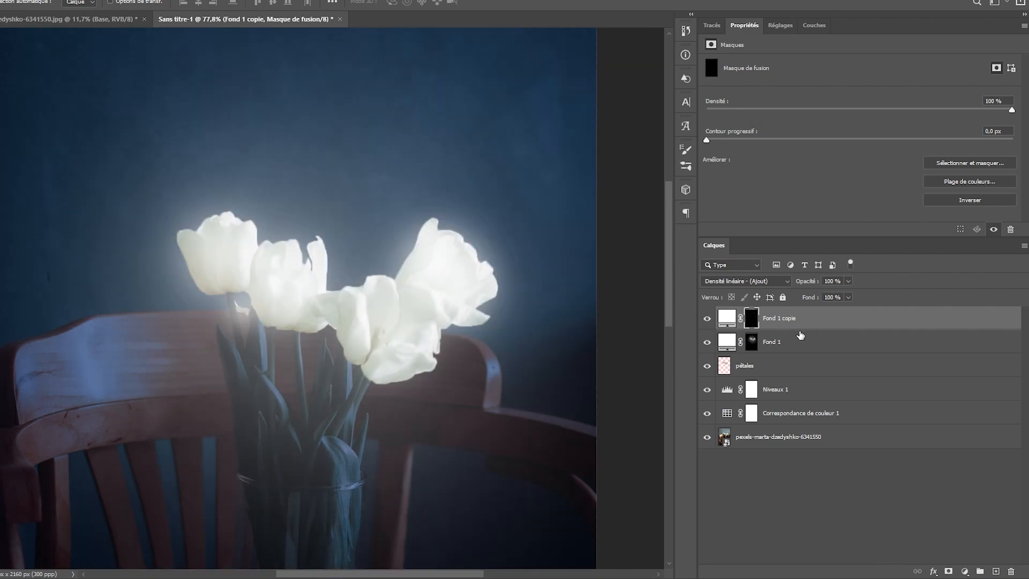
pyautogui.hotkey('ctrl', 'z')
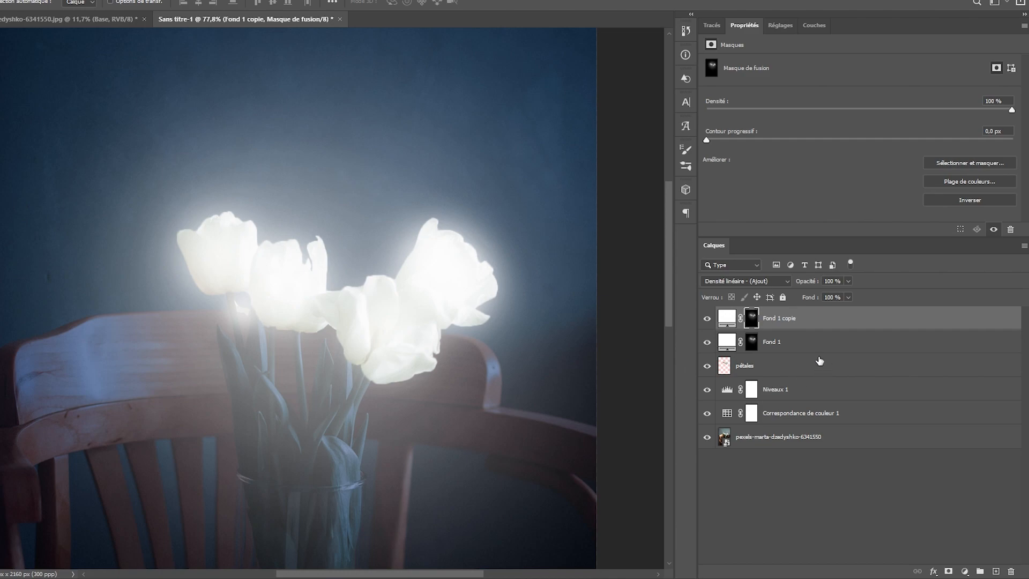
pyautogui.hotkey('ctrl', 'z')
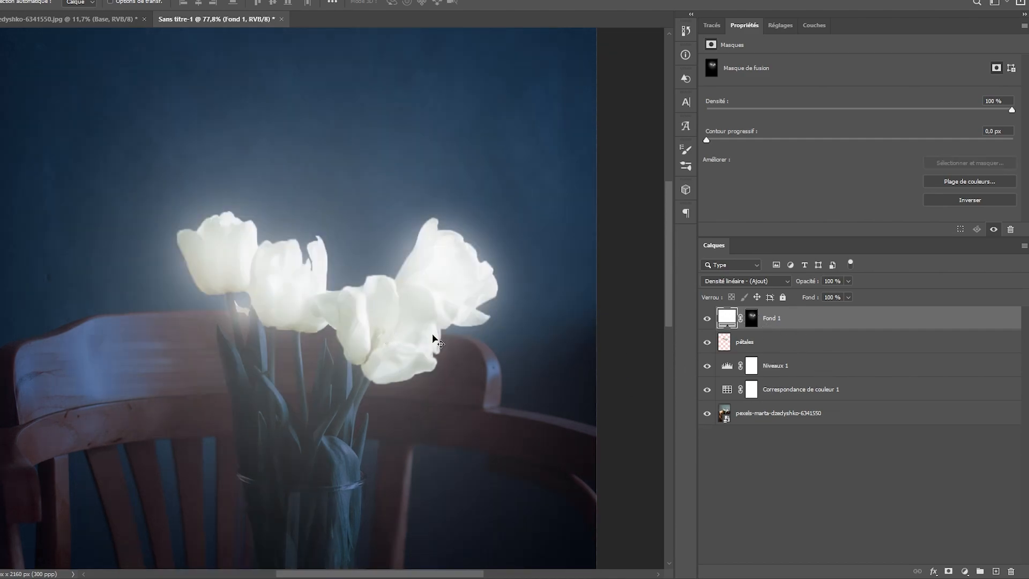
pyautogui.hotkey('ctrl', 'shift', 'z')
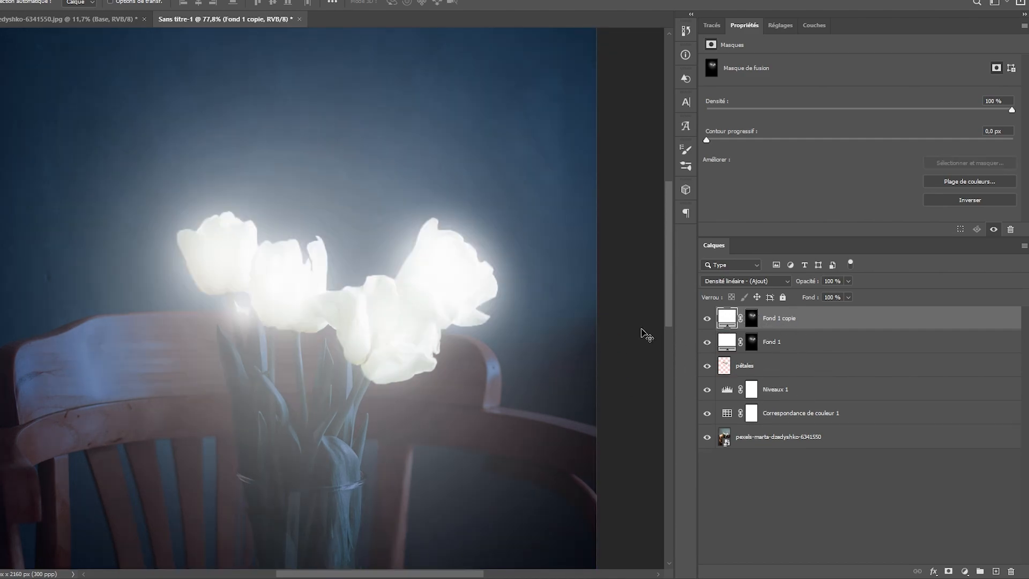
pyautogui.click(768, 343)
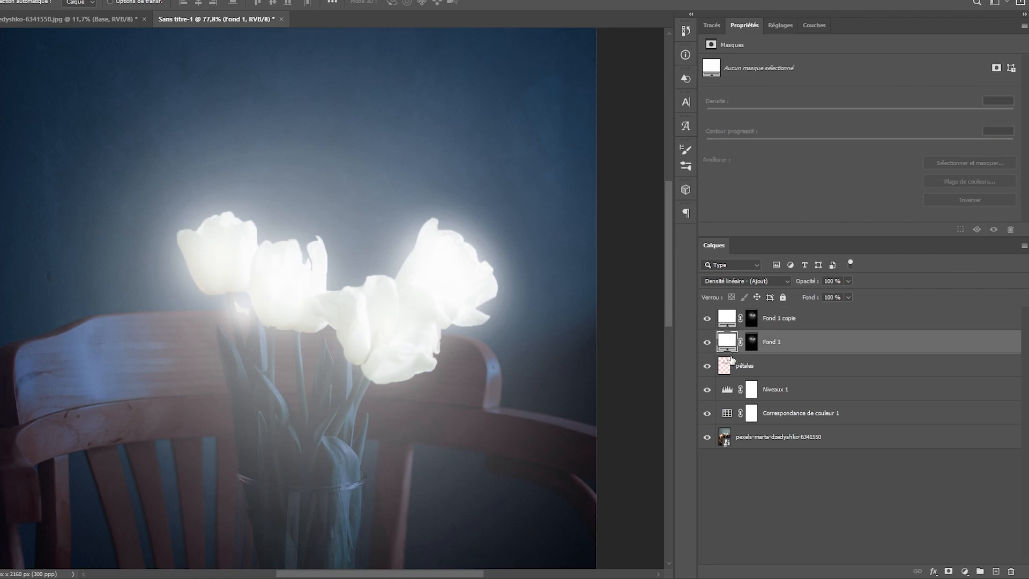
pyautogui.click(774, 320)
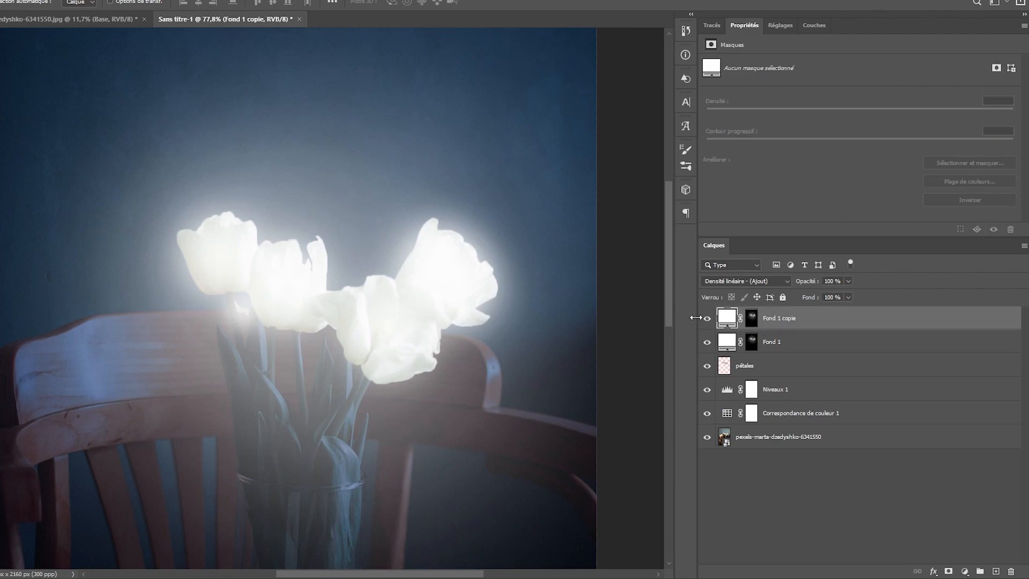
# - Fill the Fond 1 copie layer mask with black and keep that mask selected for painting
pyautogui.click(756, 322)
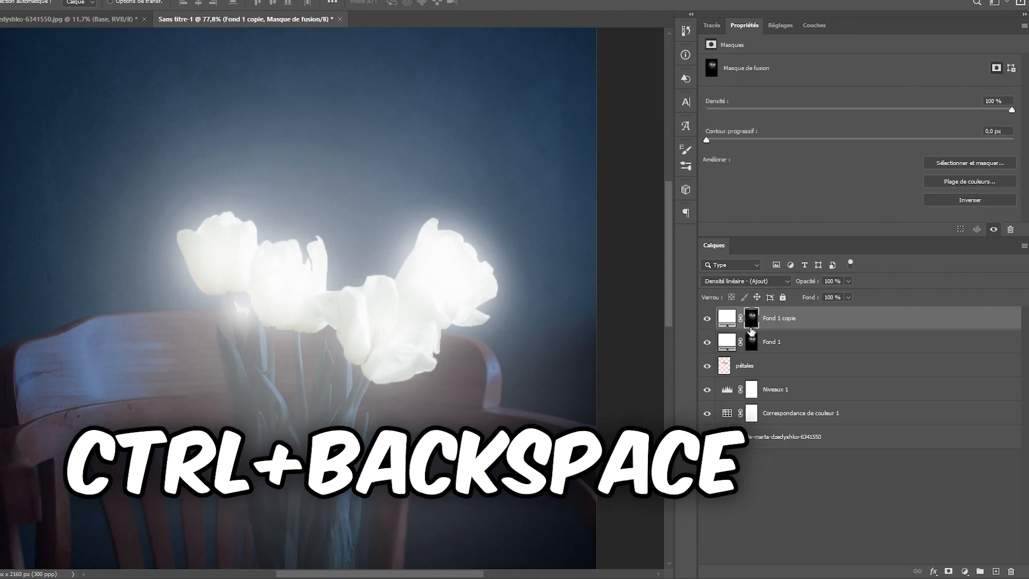
pyautogui.hotkey('ctrl', 'BackSpace')
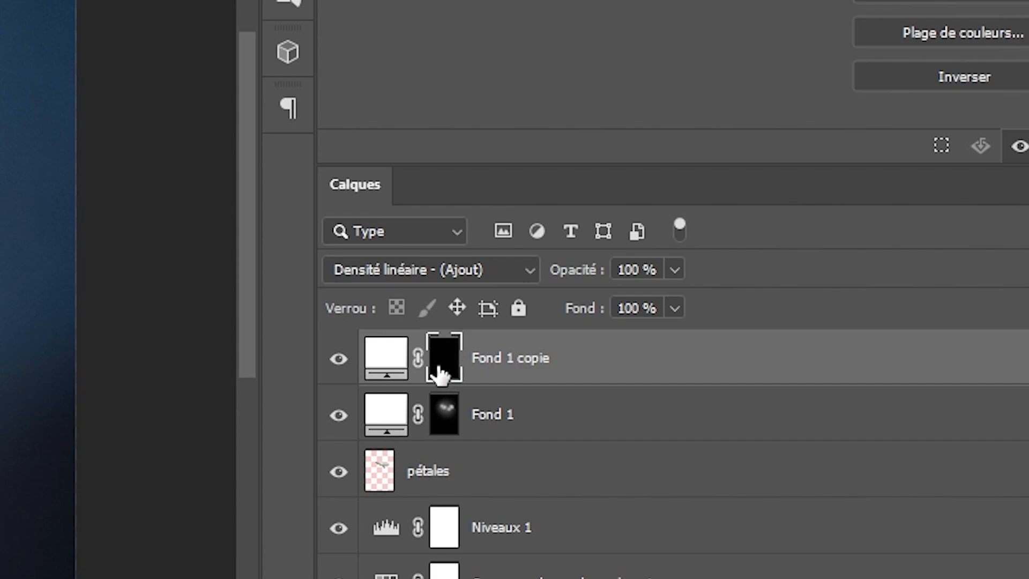
pyautogui.click(726, 322)
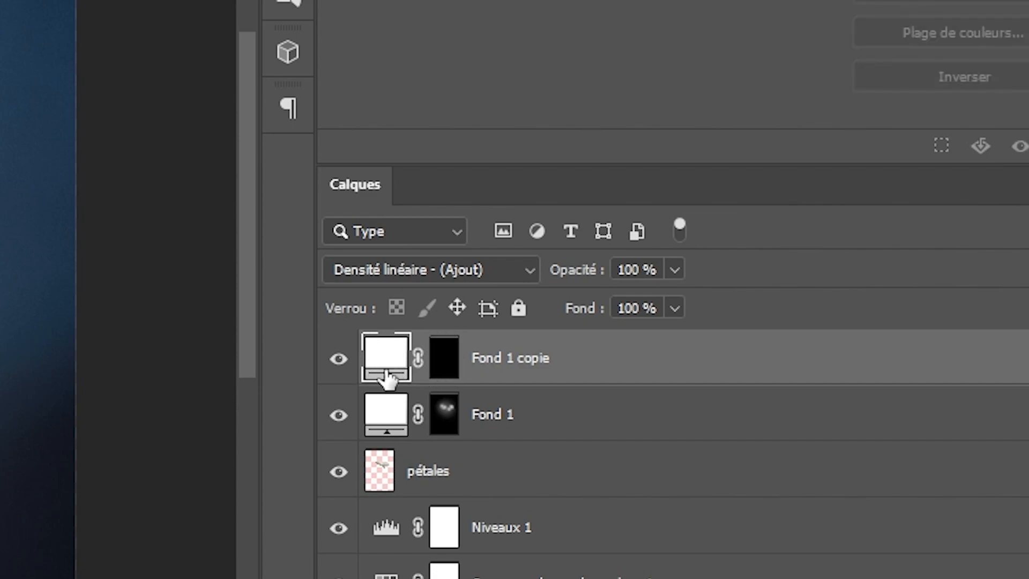
pyautogui.click(439, 369)
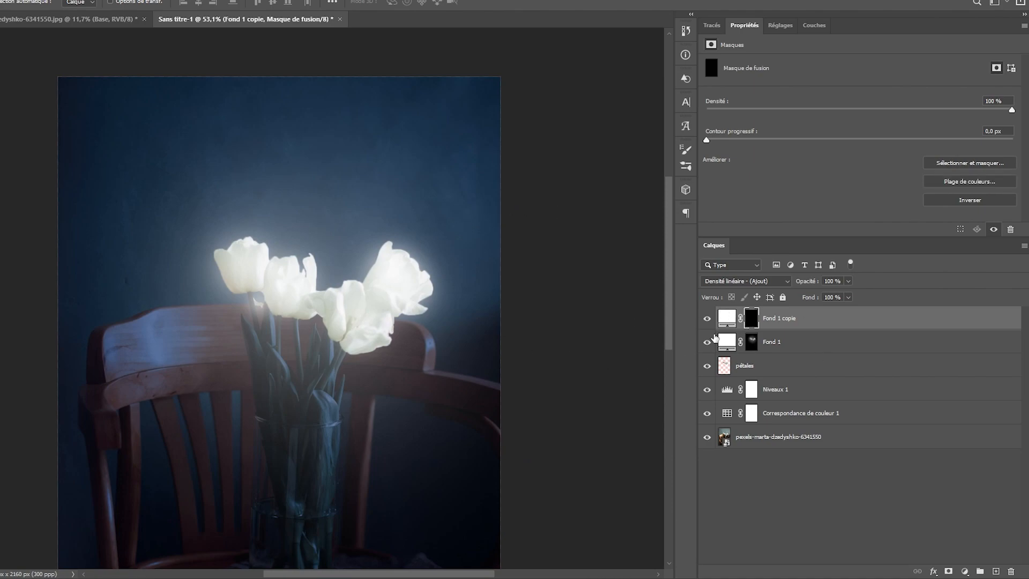
pyautogui.click(729, 318)
pyautogui.click(777, 348)
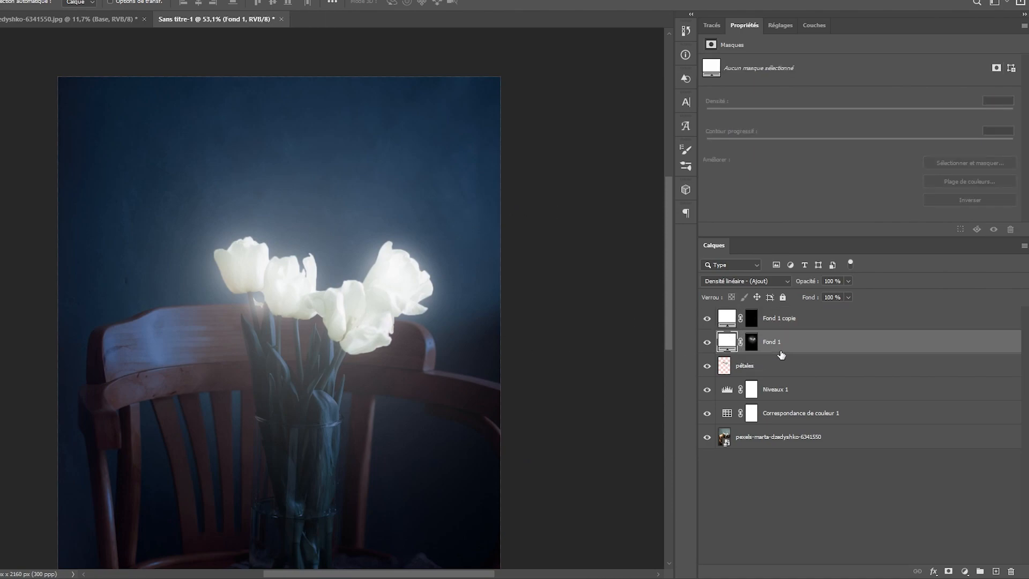
pyautogui.click(751, 320)
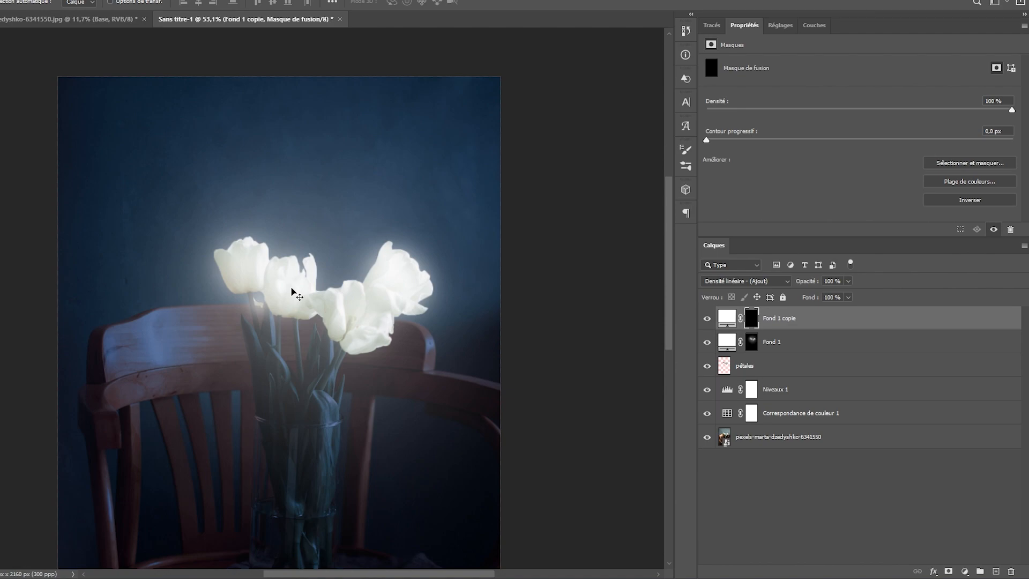
# - Set the brush flow to 19% and dab a very large soft white glow centred on the bouquet on the Fond 1 copie mask
pyautogui.scroll(4, 290, 290)
pyautogui.press('b')
pyautogui.moveTo(286, 257); pyautogui.dragTo(91, 267)
pyautogui.scroll(-2, 327, 282)
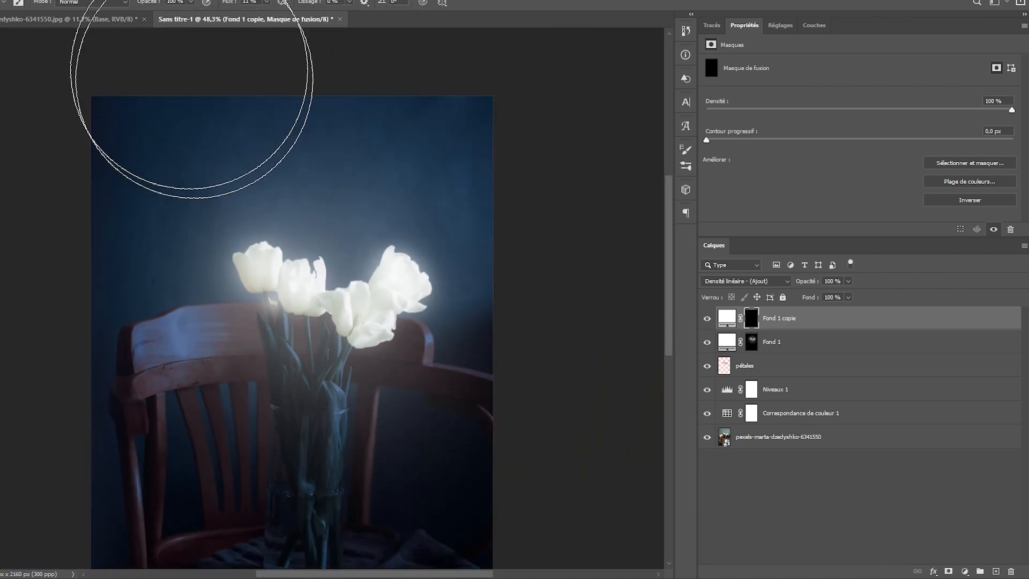
pyautogui.click(267, 3)
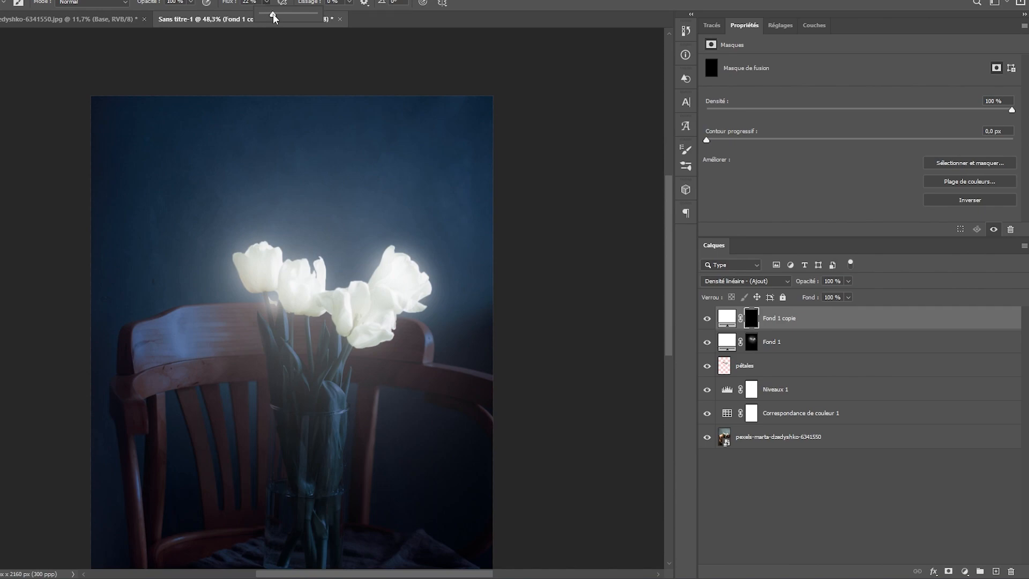
pyautogui.click(272, 19)
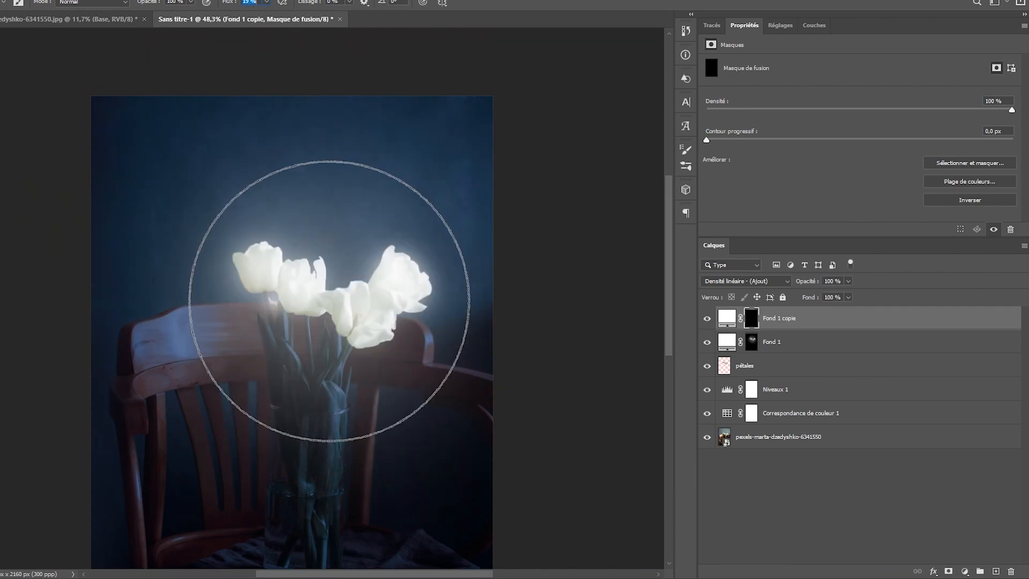
pyautogui.moveTo(329, 292)
pyautogui.keyDown('alt'); pyautogui.mouseDown()
pyautogui.moveTo(339, 288)
pyautogui.moveTo(322, 292)
pyautogui.moveTo(332, 295)
pyautogui.mouseUp(); pyautogui.keyUp('alt')
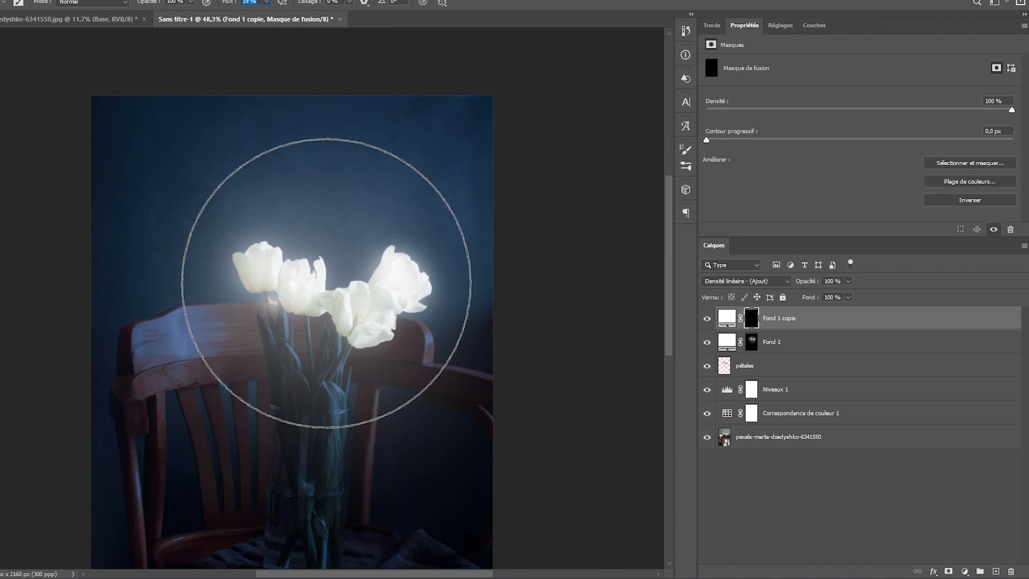
pyautogui.click(326, 282)
pyautogui.click(326, 283)
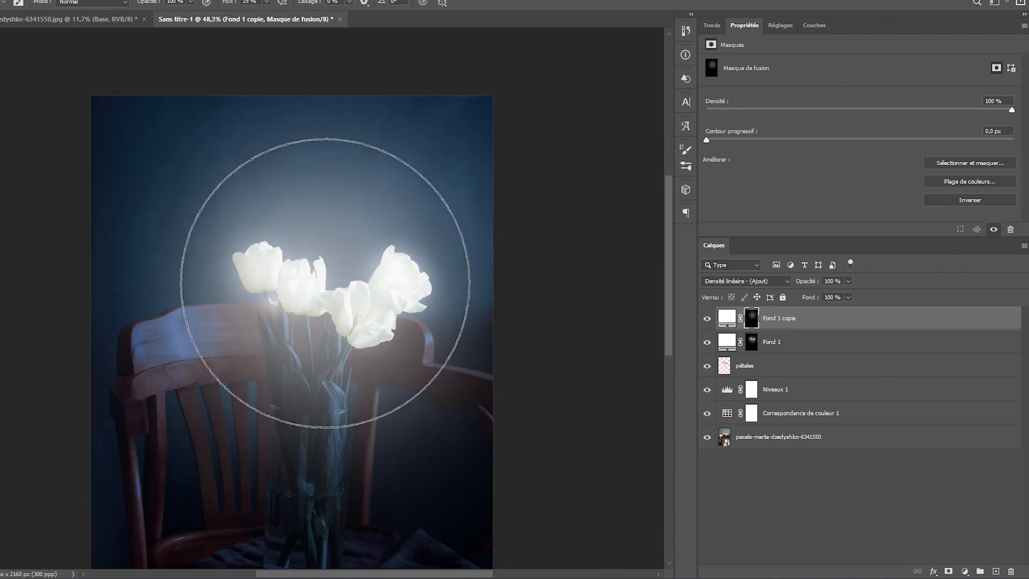
# - Lower the fill of the Fond 1 copie layer to 83% to soften the wide glow
pyautogui.scroll(-3, 284, 303)
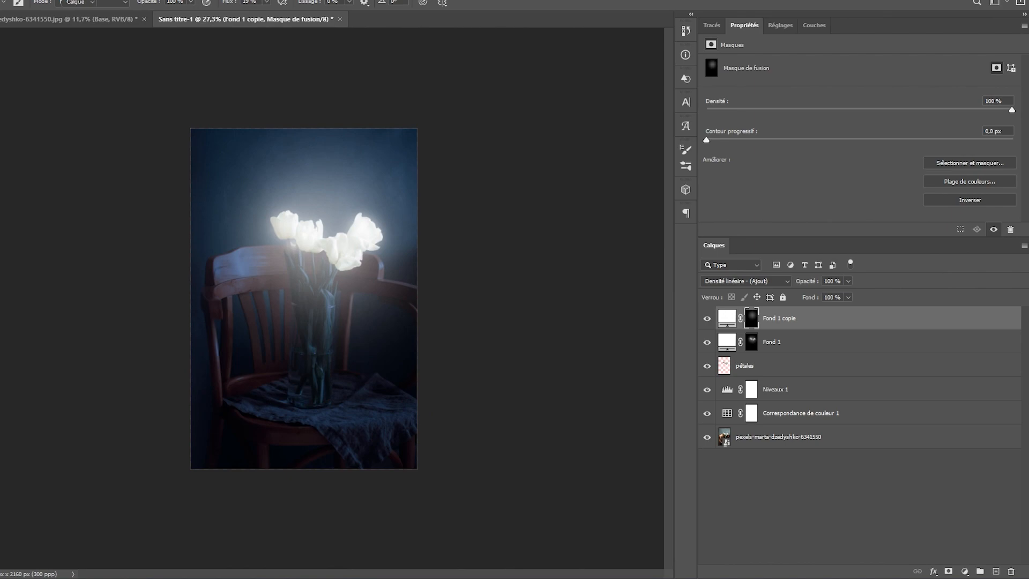
pyautogui.press('v')
pyautogui.scroll(2, 365, 257)
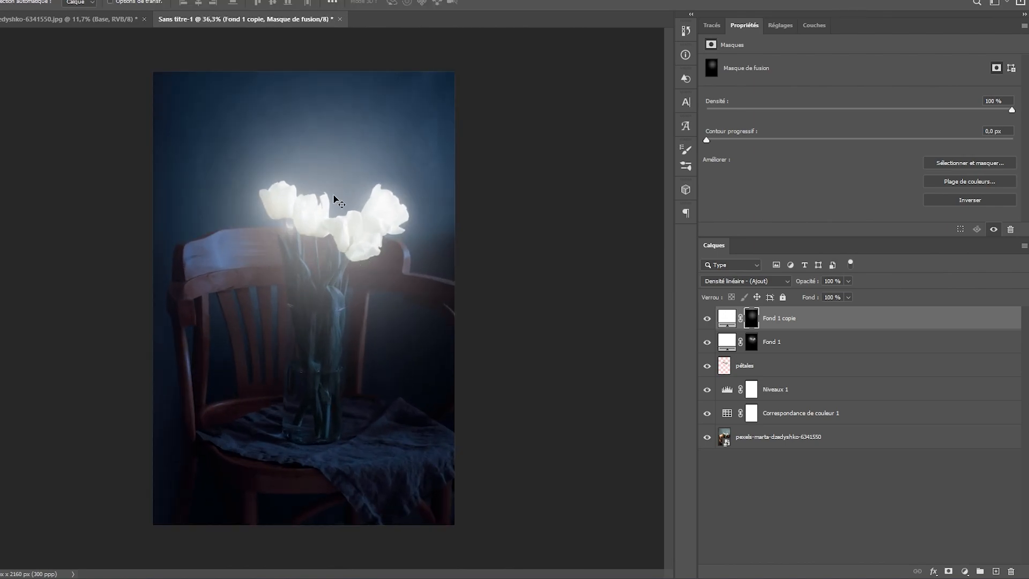
pyautogui.scroll(4, 334, 199)
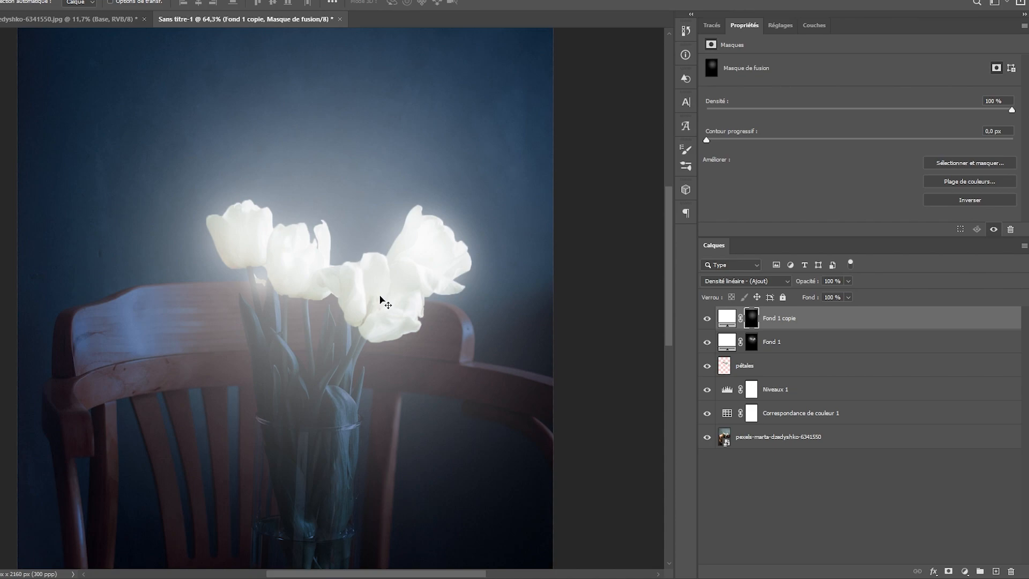
pyautogui.click(842, 326)
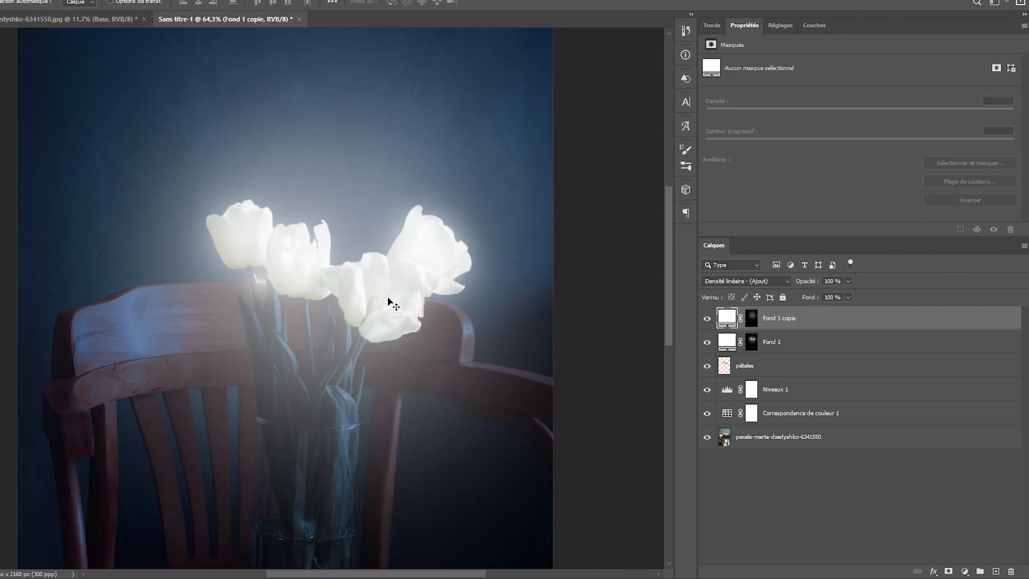
pyautogui.scroll(-3, 388, 300)
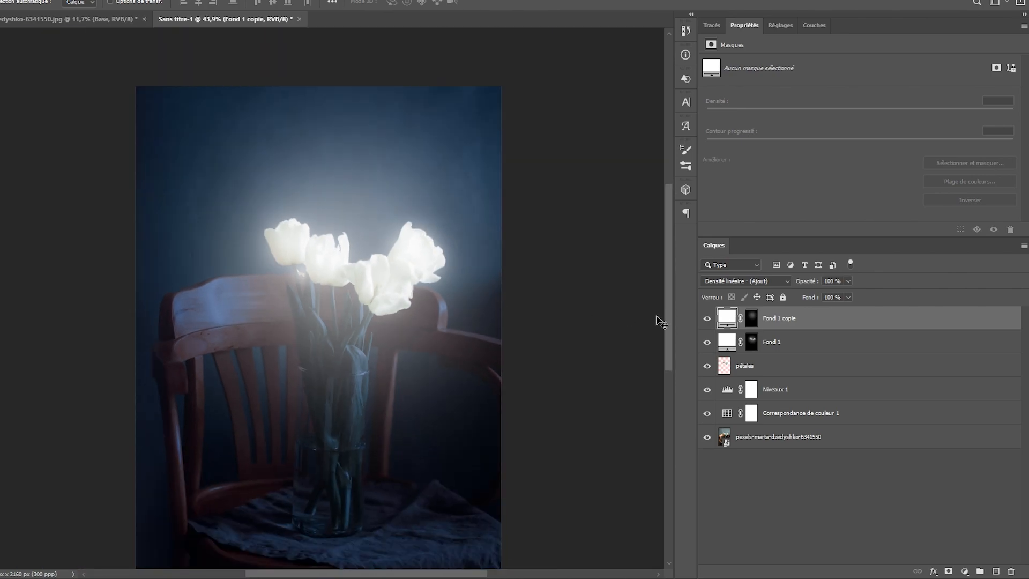
pyautogui.click(847, 297)
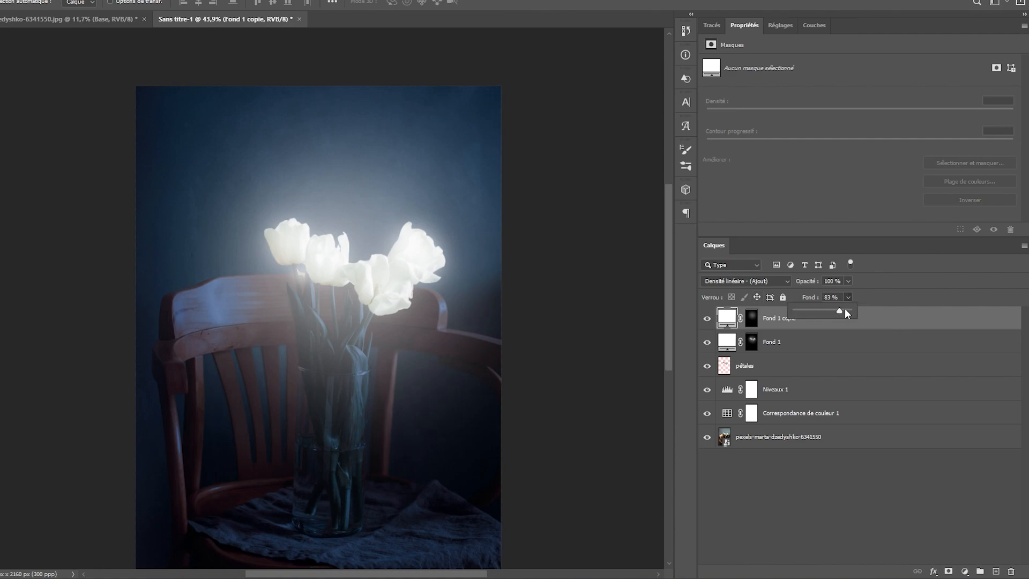
pyautogui.moveTo(848, 309); pyautogui.dragTo(827, 310)
pyautogui.moveTo(837, 311); pyautogui.dragTo(841, 311)
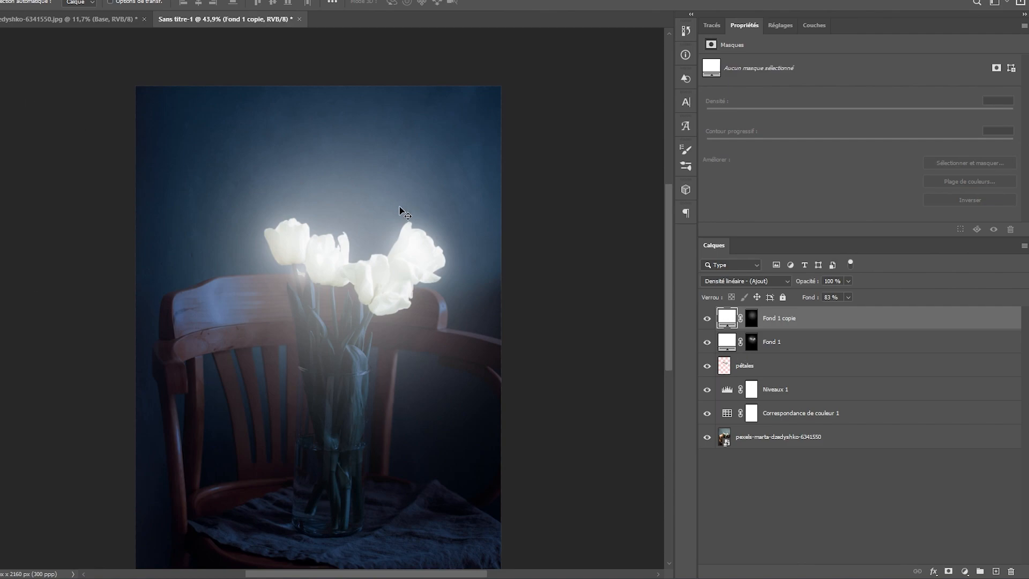
pyautogui.scroll(-3, 278, 276)
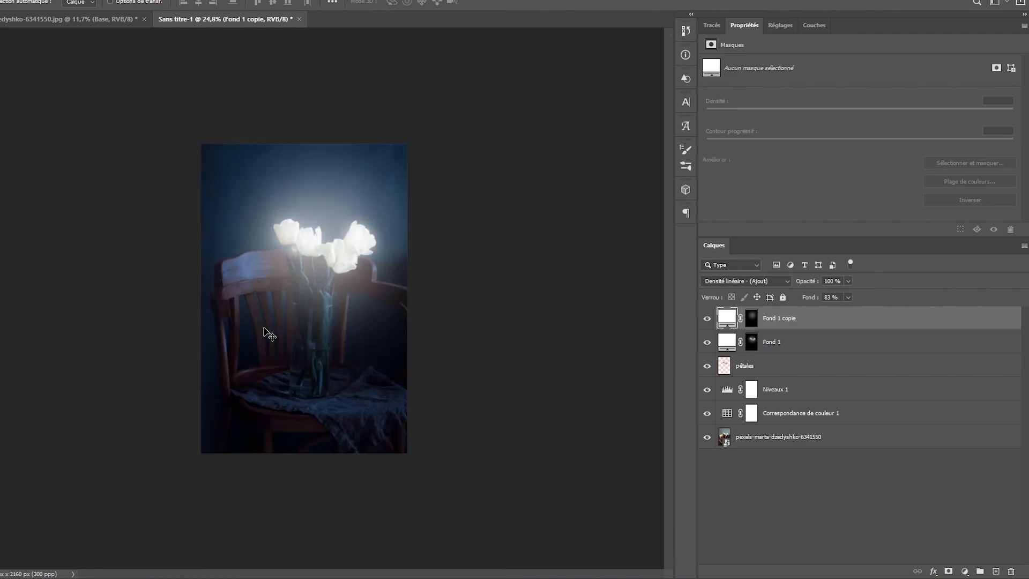
# - Select the Correspondance de couleur 1 mask and ready the brush with black as the foreground colour
pyautogui.click(785, 391)
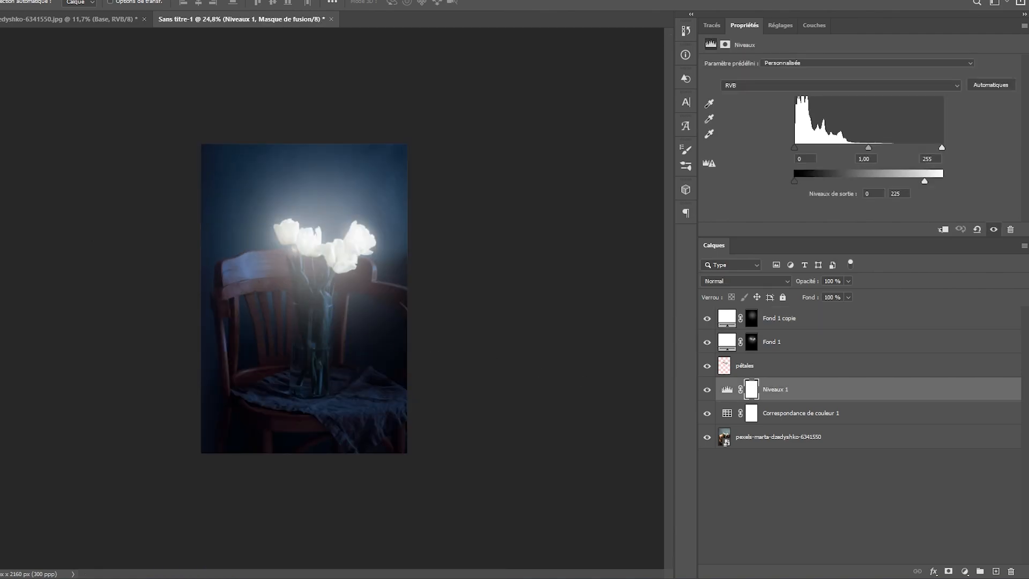
pyautogui.scroll(3, 303, 301)
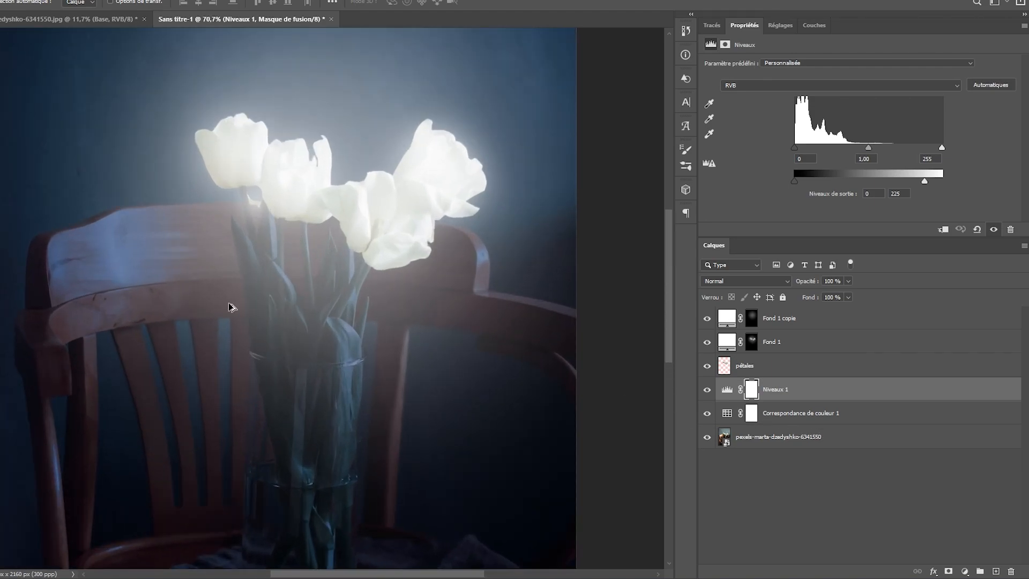
pyautogui.scroll(-2, 229, 303)
pyautogui.scroll(2, 341, 262)
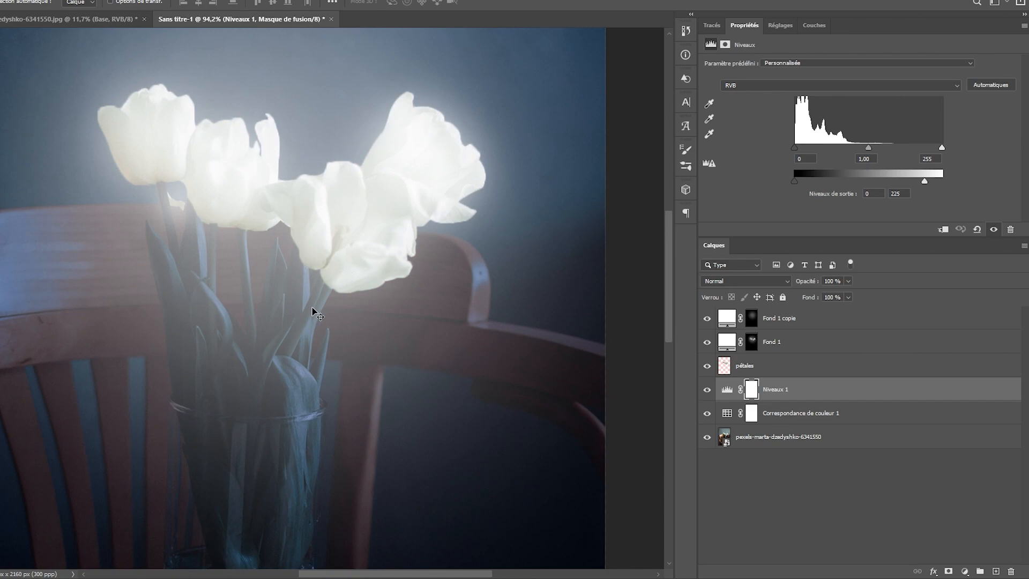
pyautogui.scroll(2, 312, 310)
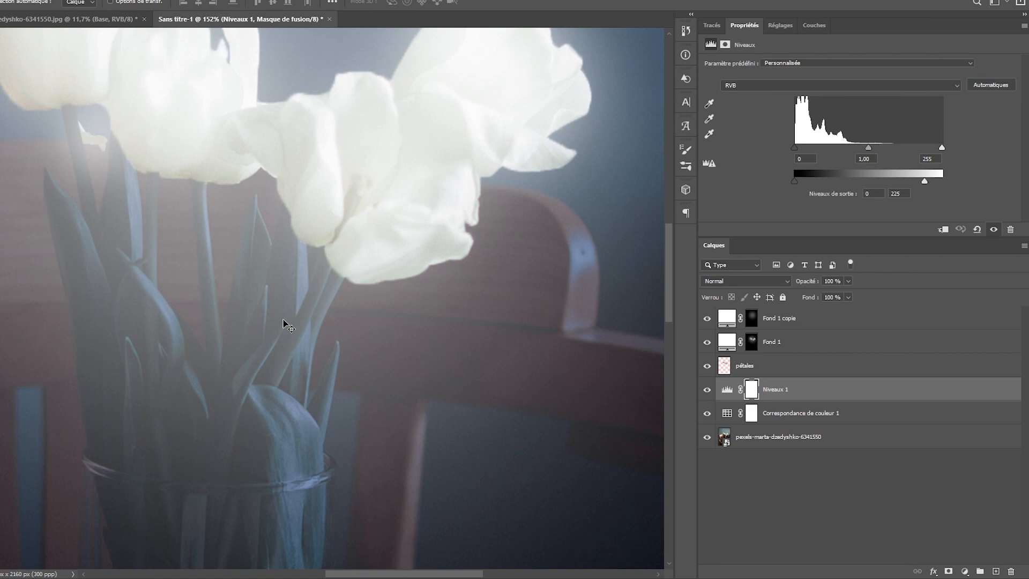
pyautogui.click(752, 421)
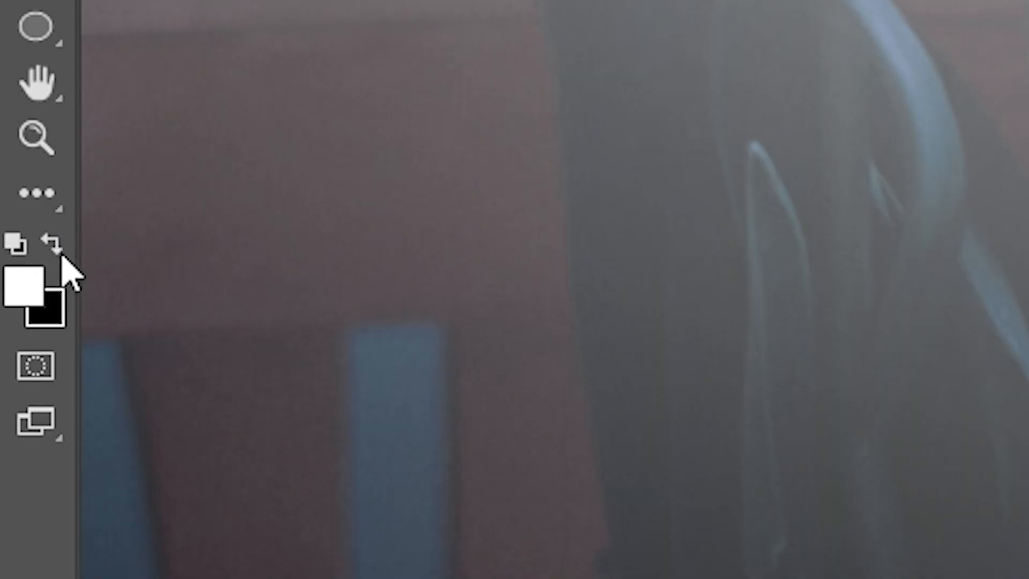
pyautogui.click(61, 252)
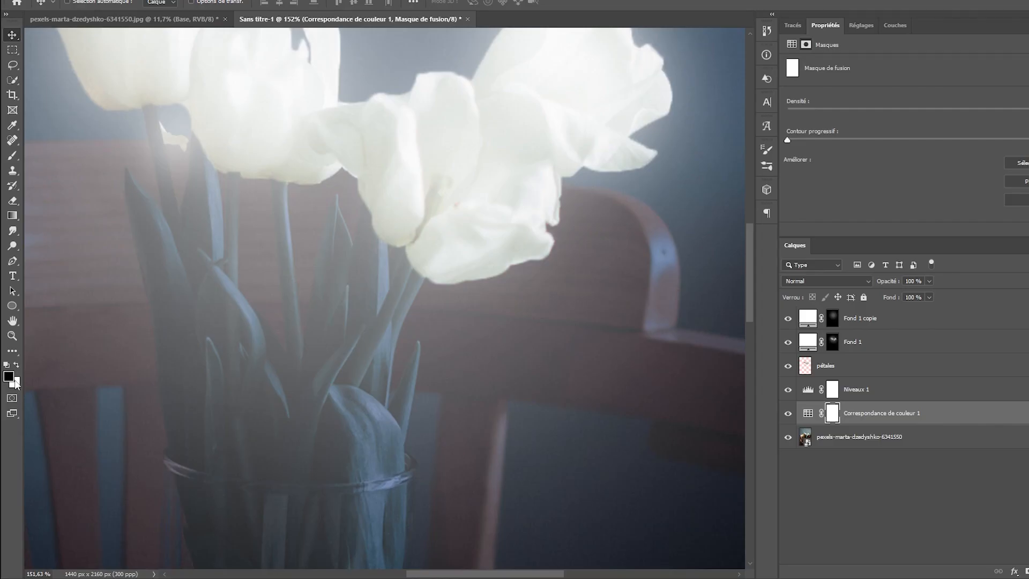
pyautogui.press('b')
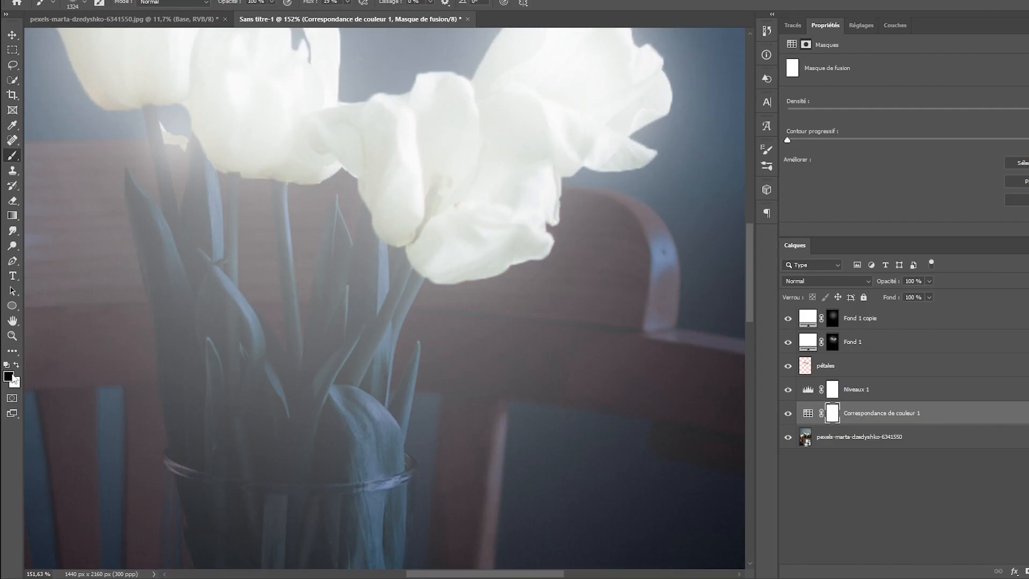
# - Raise the brush flow to 100% with the whole image in view
pyautogui.moveTo(380, 282); pyautogui.dragTo(89, 321)
pyautogui.moveTo(351, 253); pyautogui.dragTo(251, 282)
pyautogui.click(347, 2)
pyautogui.moveTo(344, 17); pyautogui.dragTo(341, 15)
pyautogui.hotkey('ctrl', '0')
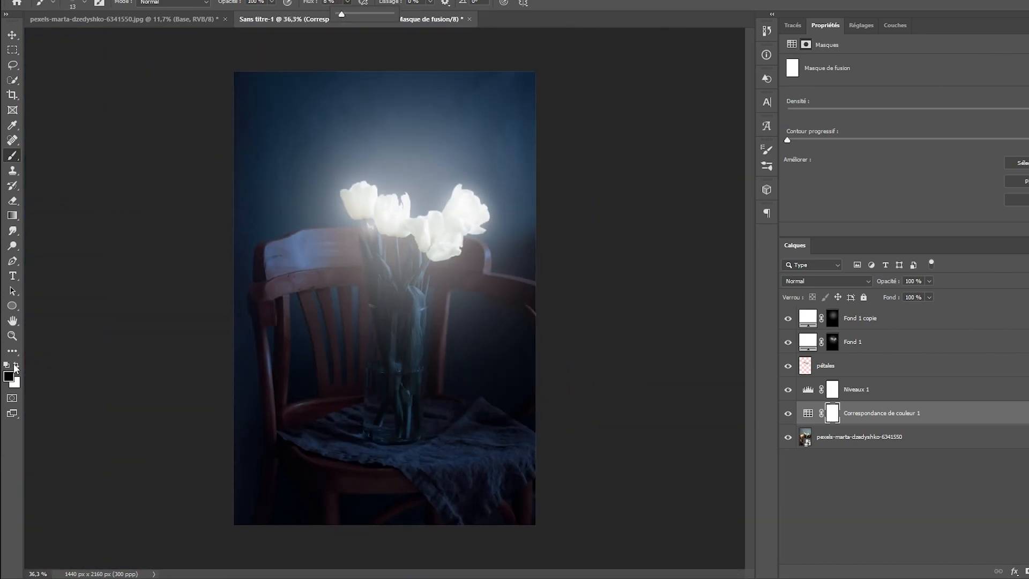
pyautogui.moveTo(342, 14); pyautogui.dragTo(530, 46)
# - Try painting black with a 1044 px brush over the chair seat and cloth on the Correspondance de couleur 1 mask, and refill the mask with white
pyautogui.moveTo(450, 464); pyautogui.dragTo(515, 449)
pyautogui.moveTo(421, 450); pyautogui.dragTo(467, 468)
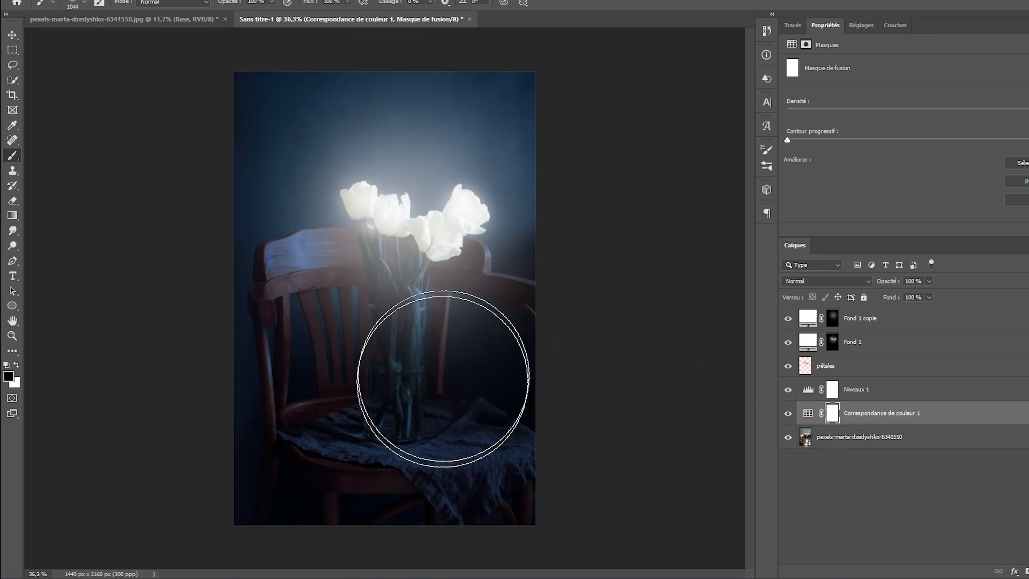
pyautogui.click(878, 418)
pyautogui.click(832, 413)
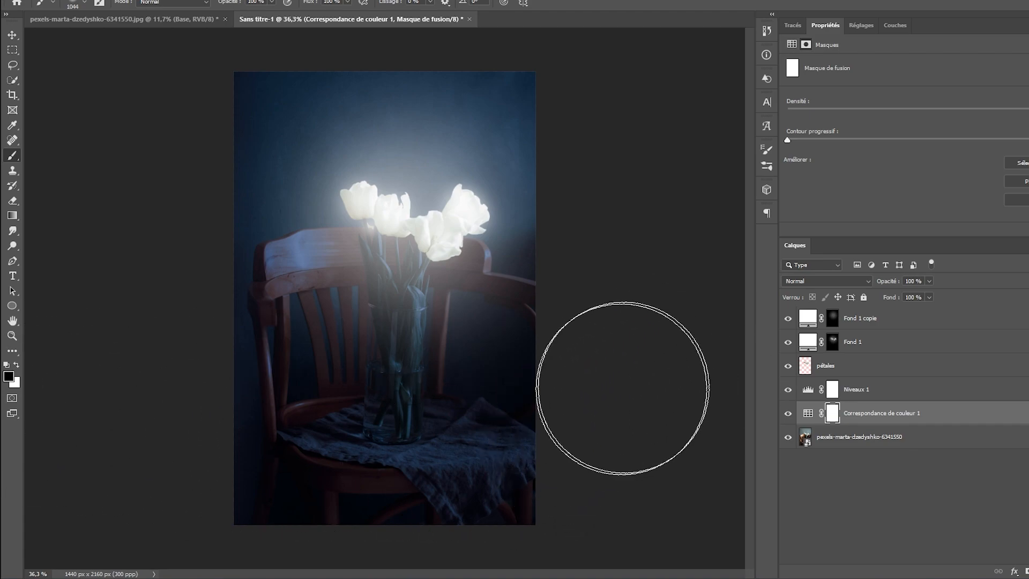
pyautogui.moveTo(544, 390); pyautogui.dragTo(96, 487)
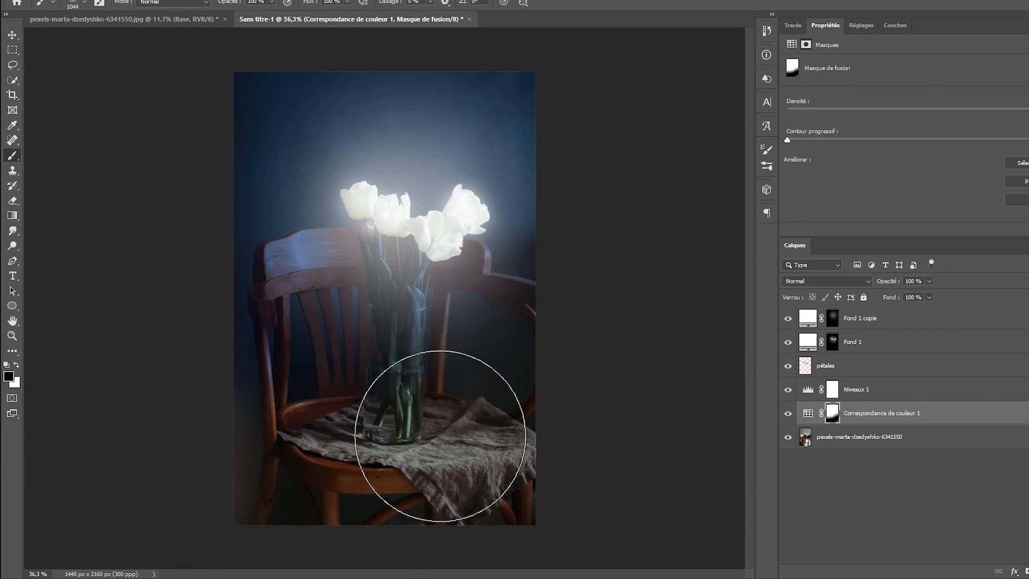
pyautogui.scroll(6, 496, 462)
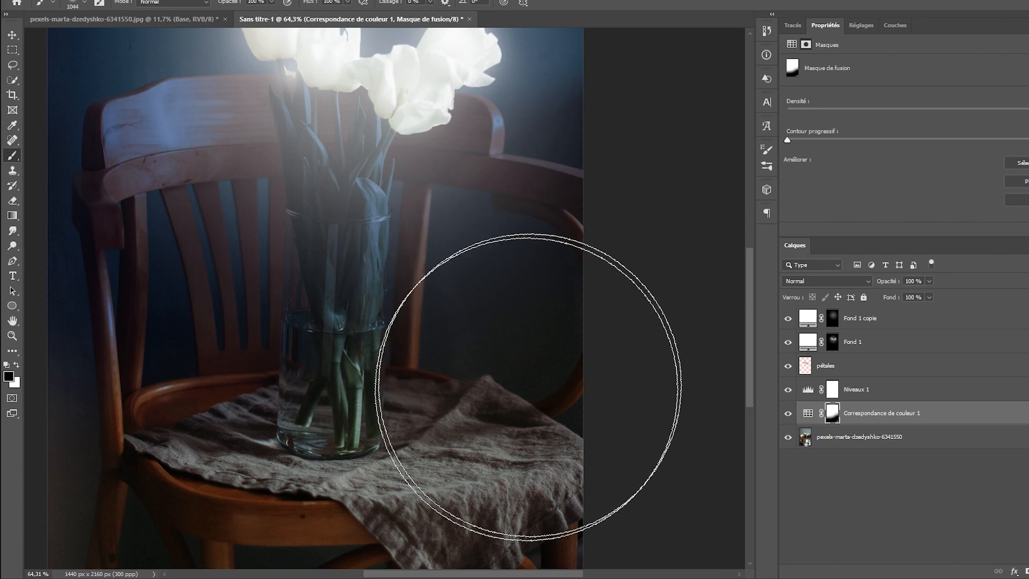
pyautogui.scroll(-6, 461, 332)
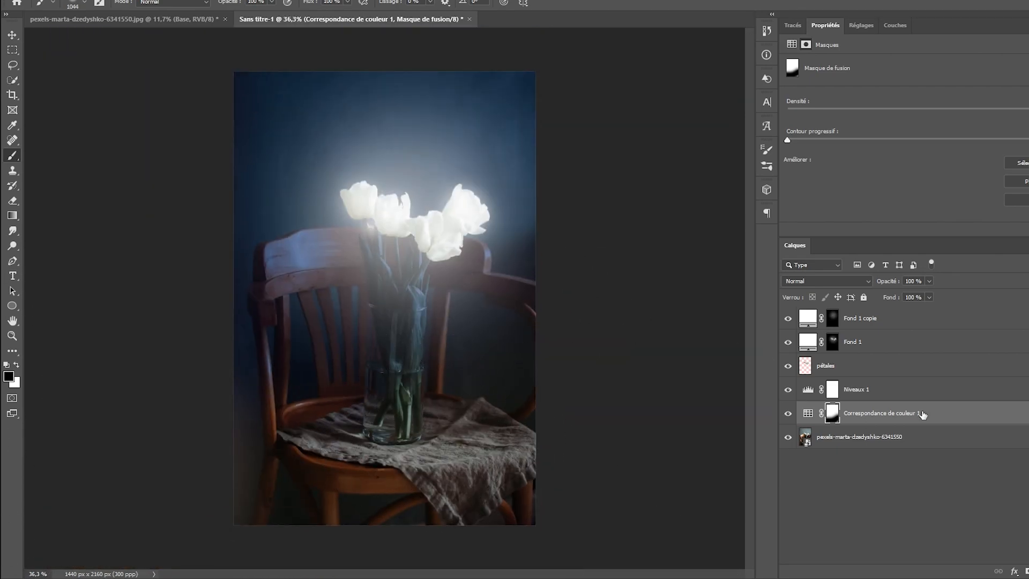
pyautogui.hotkey('ctrl', 'BackSpace')
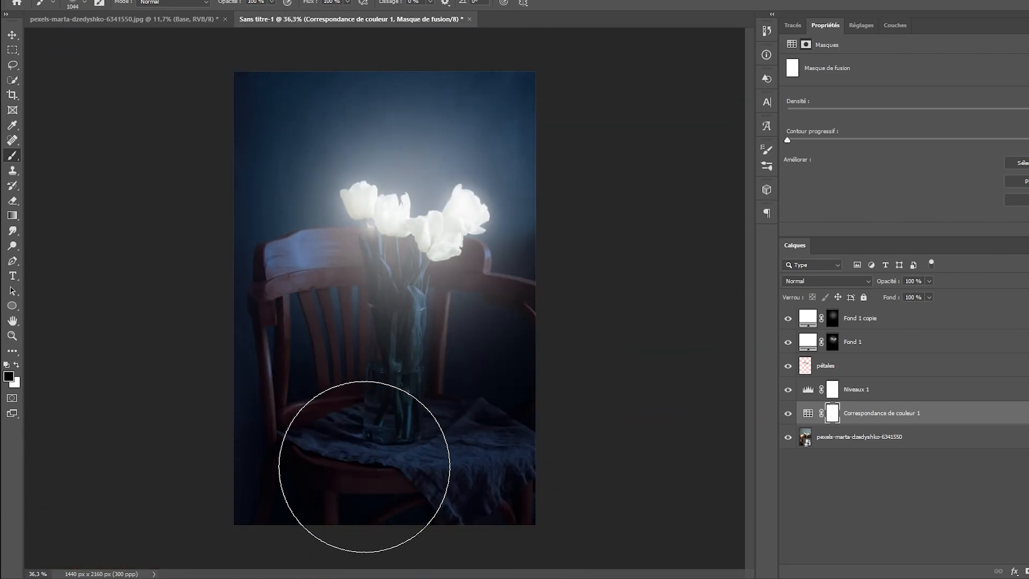
# - Shrink the brush to 29 px and lower its flow to 10% for detailed mask work on the stems beneath the blooms
pyautogui.scroll(8, 425, 258)
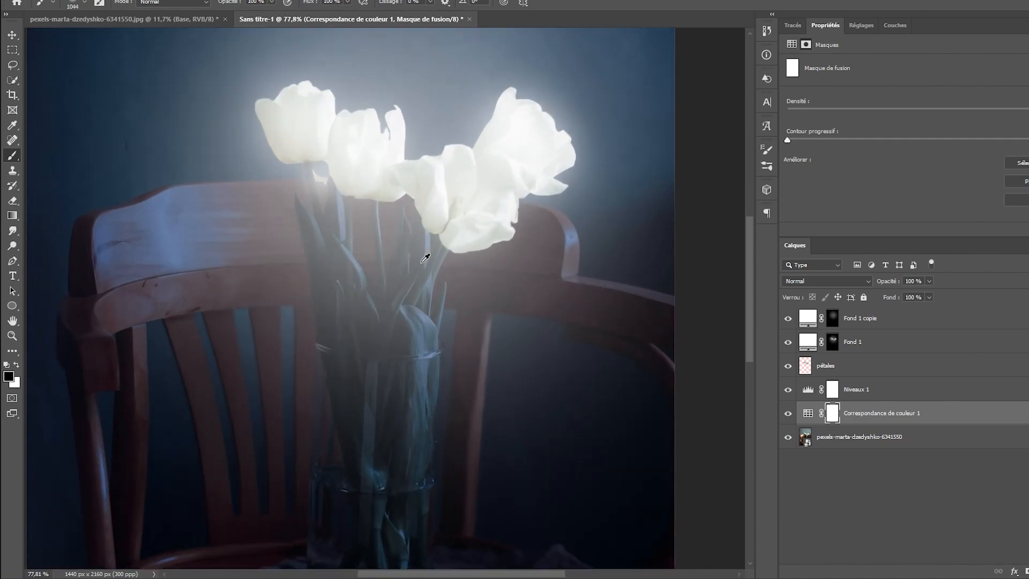
pyautogui.scroll(-5, 425, 258)
pyautogui.scroll(12, 429, 288)
pyautogui.moveTo(429, 287); pyautogui.dragTo(201, 257)
pyautogui.moveTo(405, 194); pyautogui.dragTo(327, 202)
pyautogui.scroll(2, 484, 174)
pyautogui.moveTo(484, 174); pyautogui.dragTo(498, 147)
pyautogui.scroll(3, 225, 139)
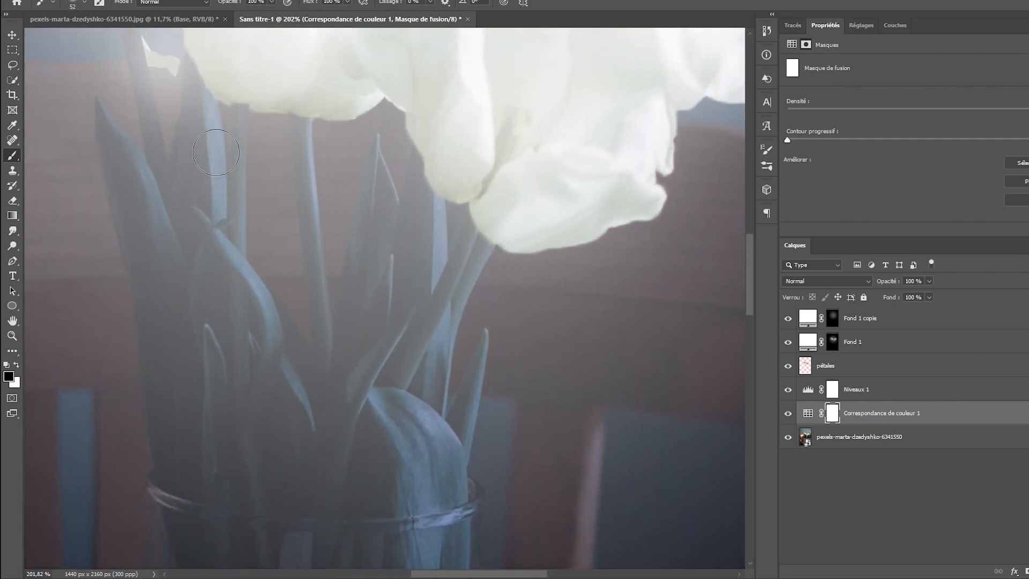
pyautogui.scroll(5, 217, 151)
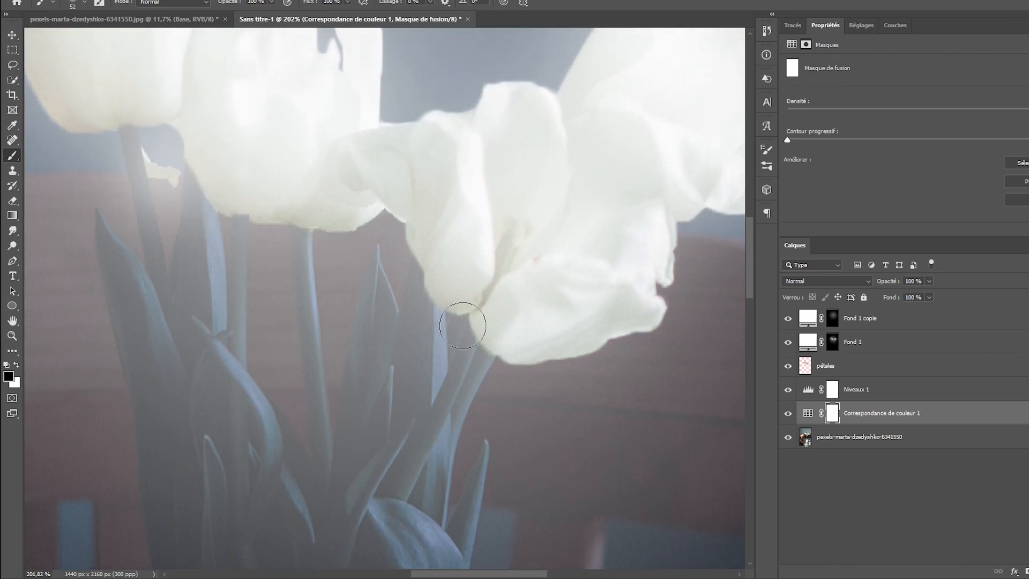
pyautogui.scroll(2, 252, 257)
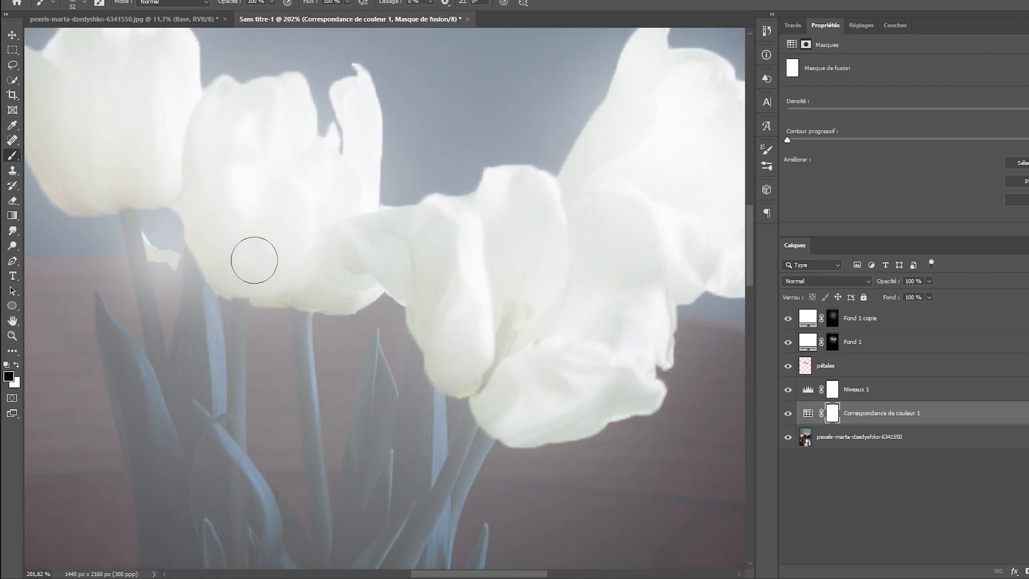
pyautogui.hscroll(-2, 339, 277)
pyautogui.moveTo(264, 310); pyautogui.dragTo(251, 308)
pyautogui.click(273, 4)
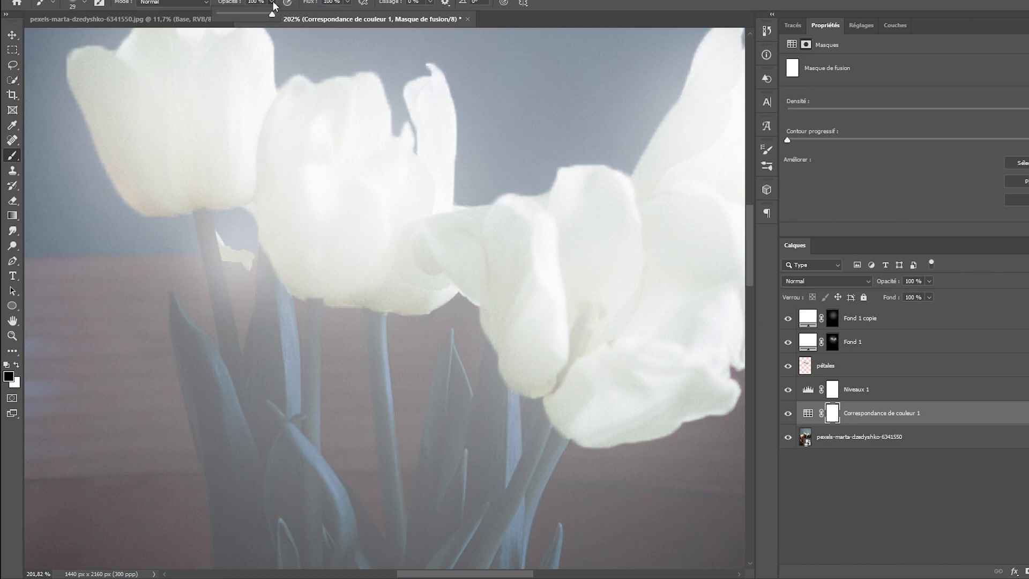
pyautogui.click(347, 3)
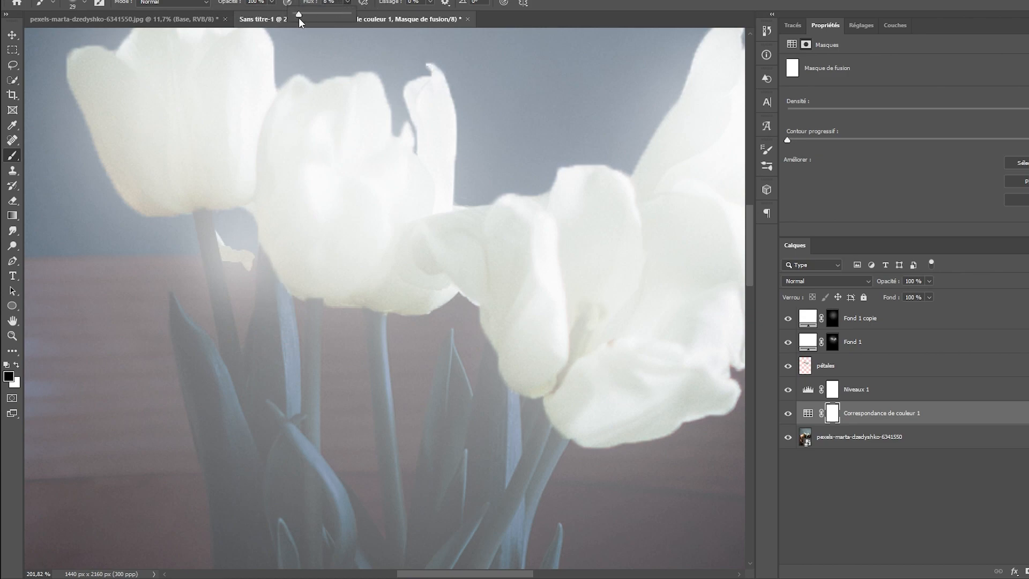
# - Paint black with a 12 px brush on the Correspondance de couleur 1 mask over the upper leaf just below the second tulip
pyautogui.scroll(4, 286, 345)
pyautogui.moveTo(254, 269)
pyautogui.mouseDown()
pyautogui.moveTo(207, 282)
pyautogui.moveTo(186, 250)
pyautogui.moveTo(193, 268)
pyautogui.moveTo(182, 271)
pyautogui.moveTo(198, 276)
pyautogui.moveTo(216, 316)
pyautogui.moveTo(203, 351)
pyautogui.moveTo(204, 278)
pyautogui.moveTo(213, 363)
pyautogui.moveTo(209, 287)
pyautogui.moveTo(197, 377)
pyautogui.mouseUp()
pyautogui.hscroll(2, 295, 312)
pyautogui.hscroll(1, 295, 312)
pyautogui.scroll(3, 214, 276)
pyautogui.scroll(-5, 221, 338)
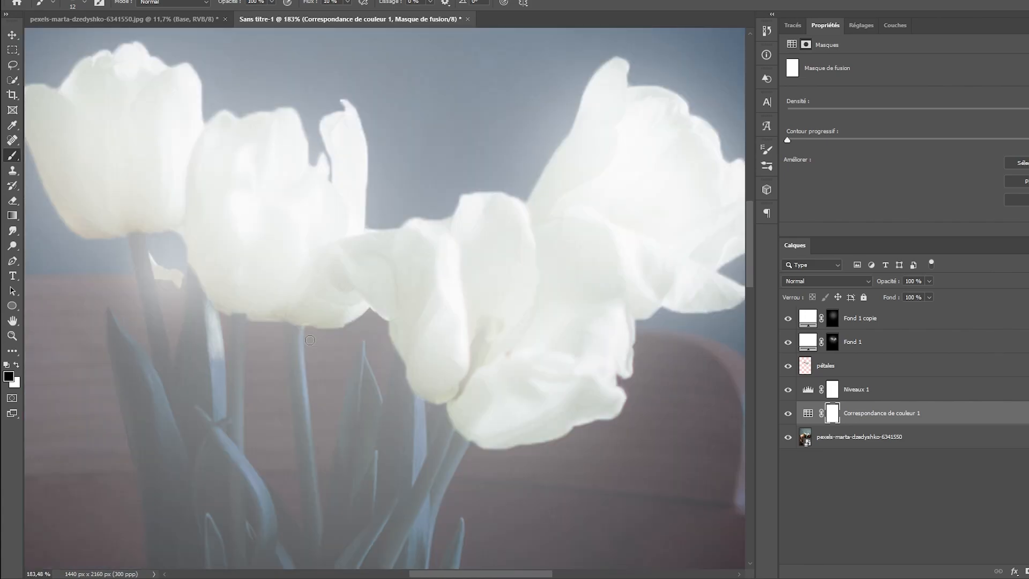
# - Hide all layers above the base photo to examine the original lighting on the stems, and show them again
pyautogui.scroll(-4, 310, 339)
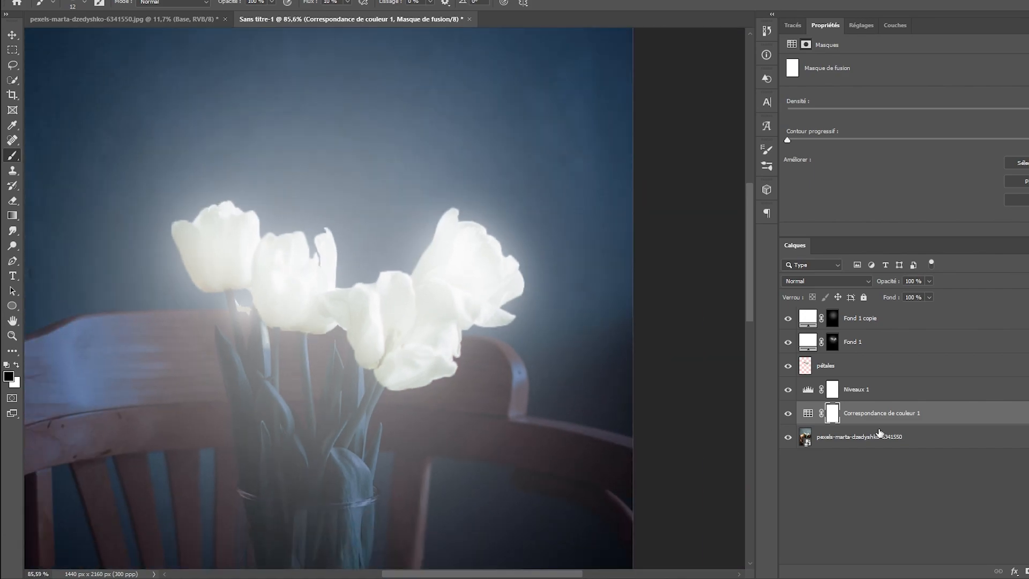
pyautogui.moveTo(788, 413); pyautogui.dragTo(787, 319)
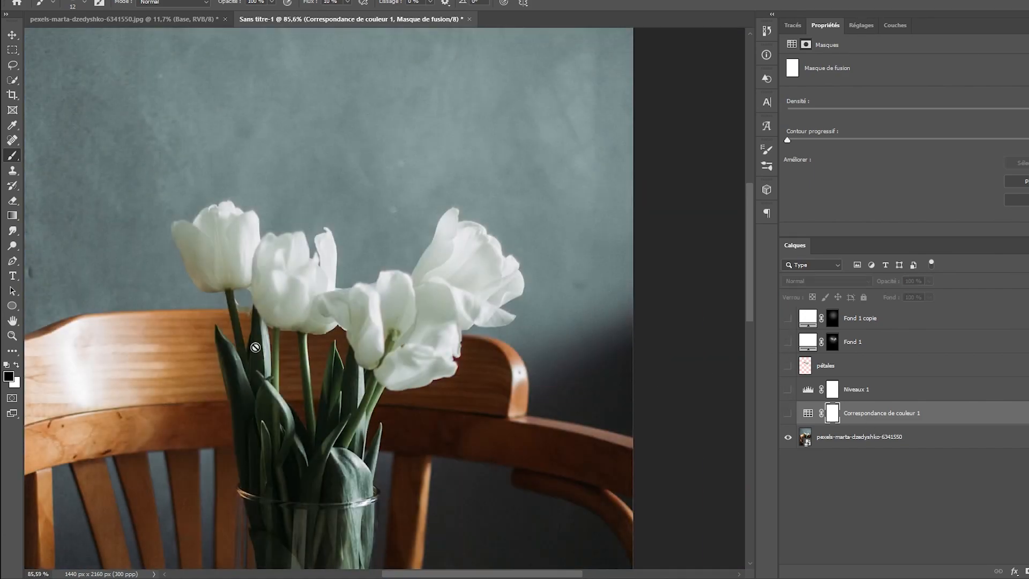
pyautogui.scroll(4, 255, 348)
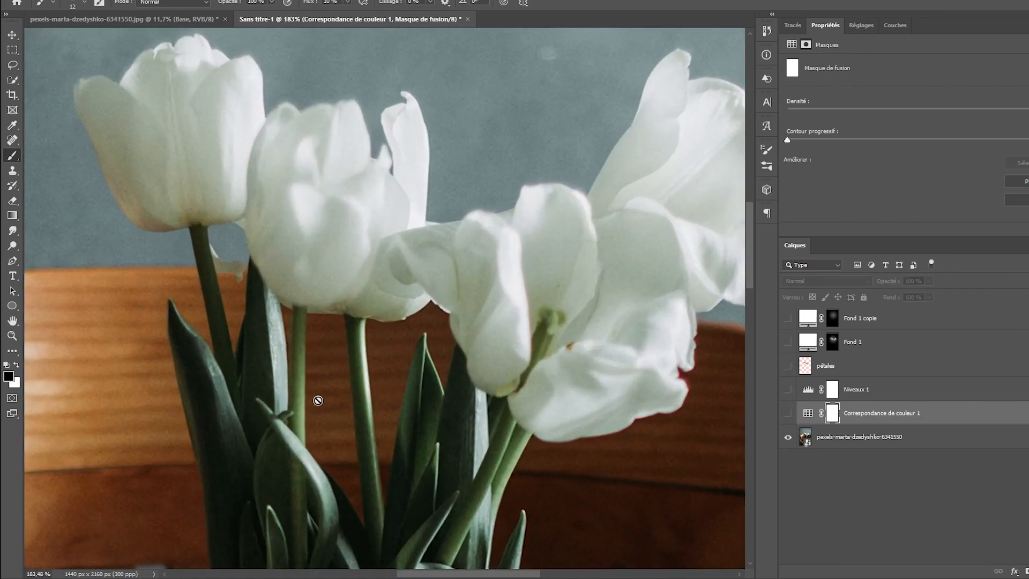
pyautogui.click(788, 413)
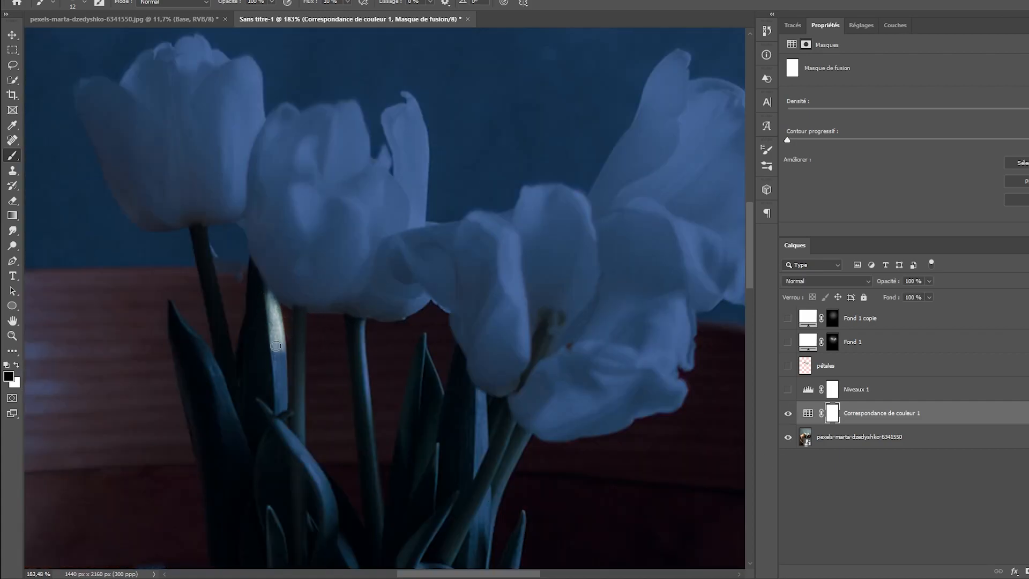
pyautogui.scroll(3, 278, 329)
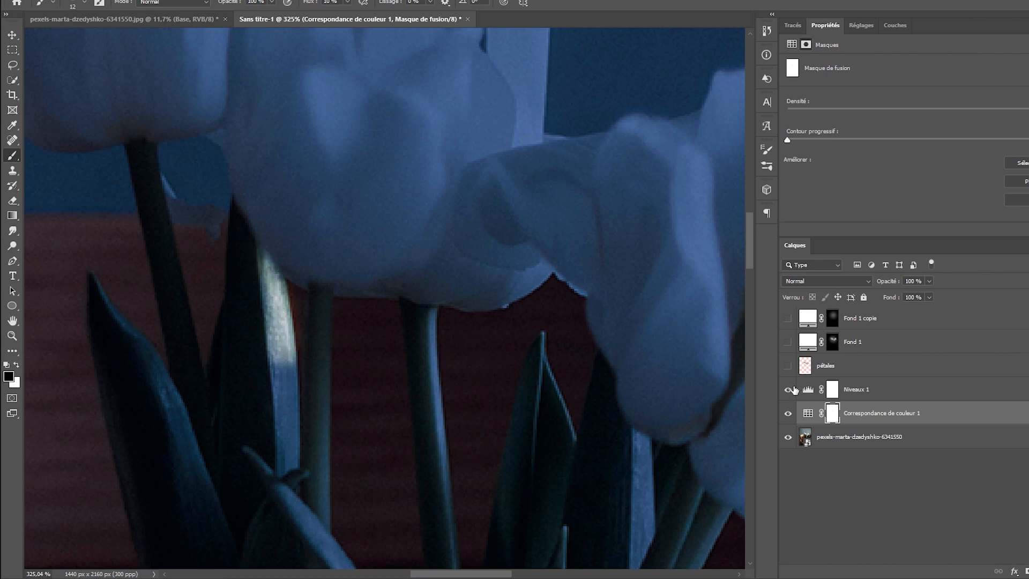
pyautogui.moveTo(787, 390); pyautogui.dragTo(784, 339)
pyautogui.click(788, 318)
pyautogui.scroll(-4, 598, 358)
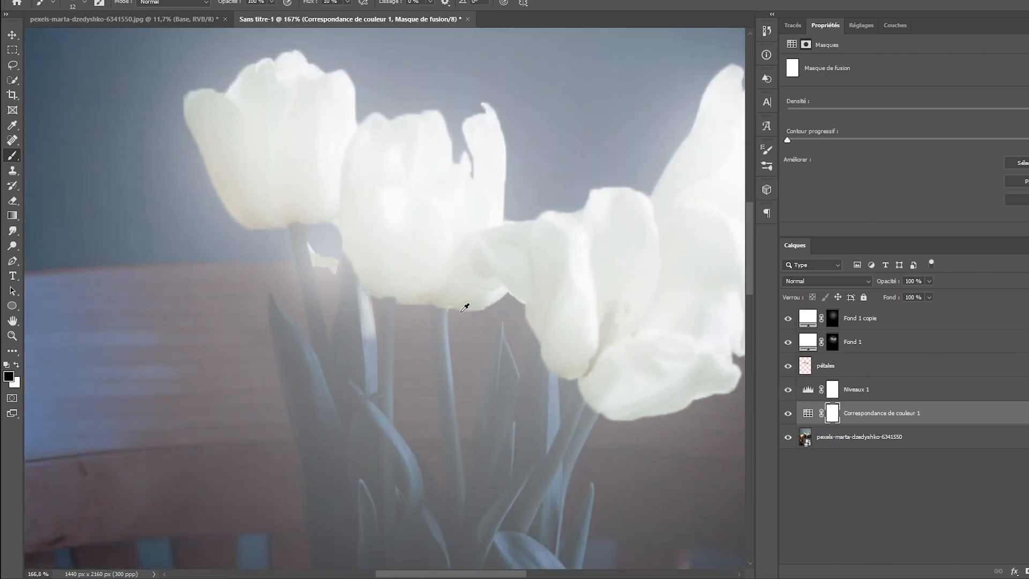
# - Paint black along the bright edge of the stem beneath the second tulip, reducing the brush to 7 px for its lower part
pyautogui.scroll(8, 413, 312)
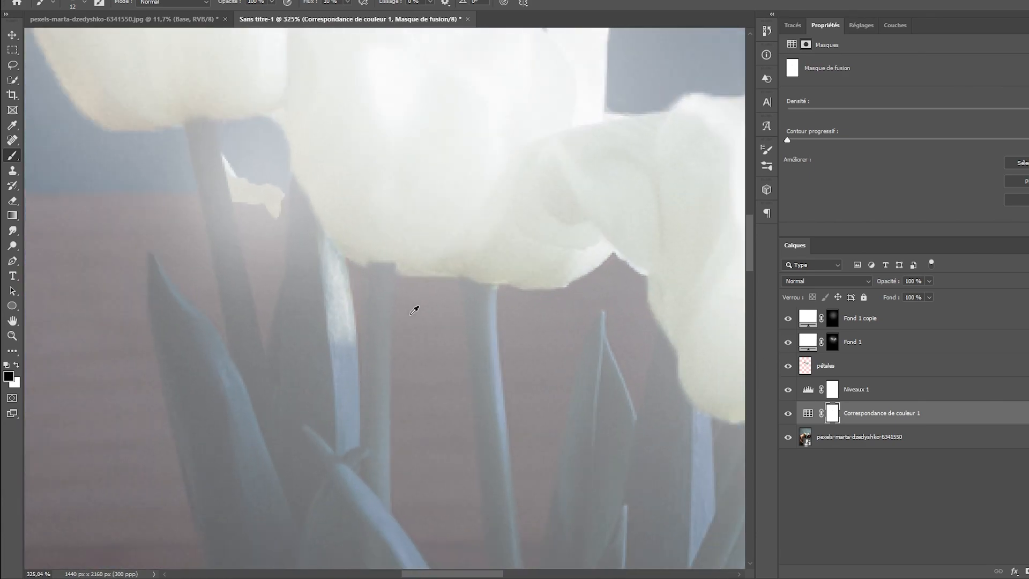
pyautogui.scroll(-2, 464, 395)
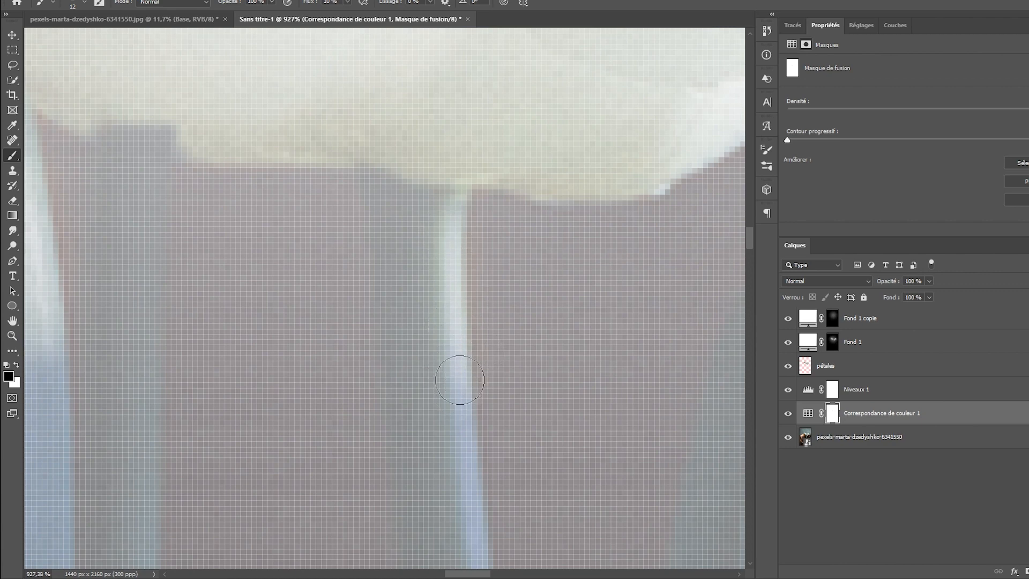
pyautogui.press('[')
pyautogui.press('[')
pyautogui.press('[')
pyautogui.press('[')
pyautogui.press('[')
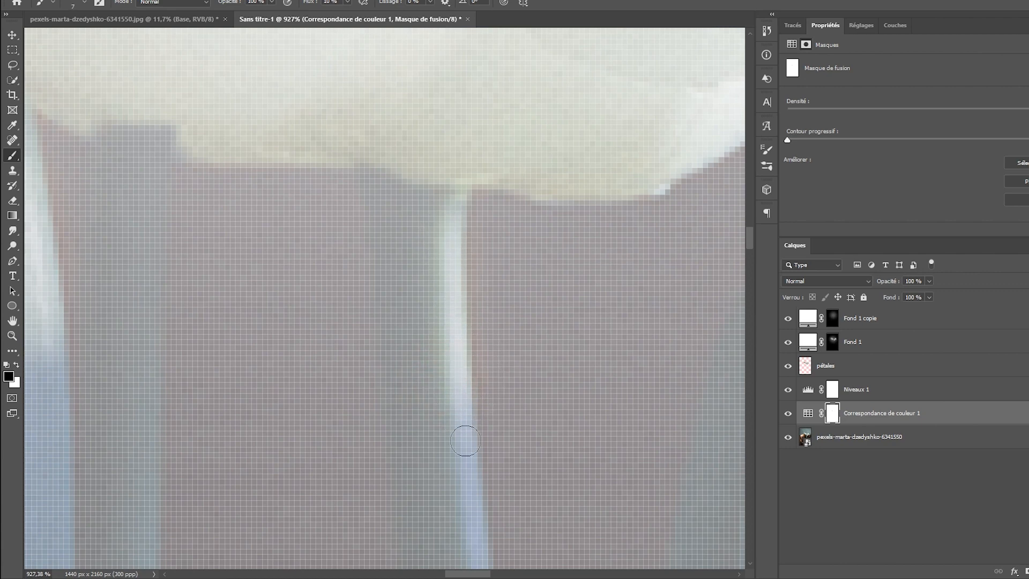
# - Brush black with the 7 px brush down the top of the neighbouring stem under the second tulip
pyautogui.moveTo(253, 358); pyautogui.dragTo(373, 368)
pyautogui.moveTo(287, 181)
pyautogui.mouseDown()
pyautogui.moveTo(284, 150)
pyautogui.moveTo(246, 339)
pyautogui.mouseUp()
pyautogui.moveTo(279, 169); pyautogui.dragTo(269, 293)
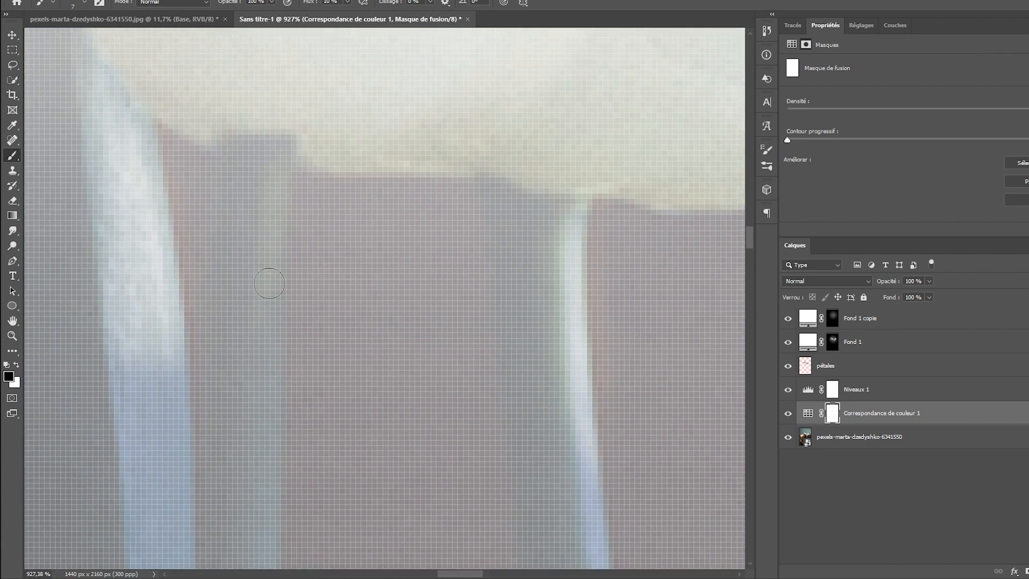
pyautogui.scroll(-6, 377, 259)
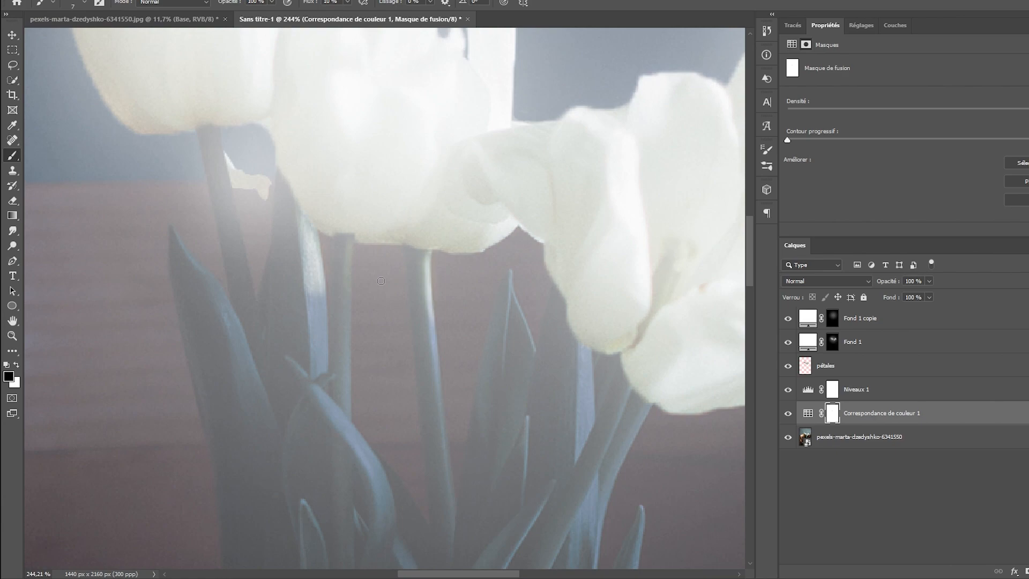
pyautogui.scroll(-3, 381, 281)
pyautogui.scroll(-2, 482, 365)
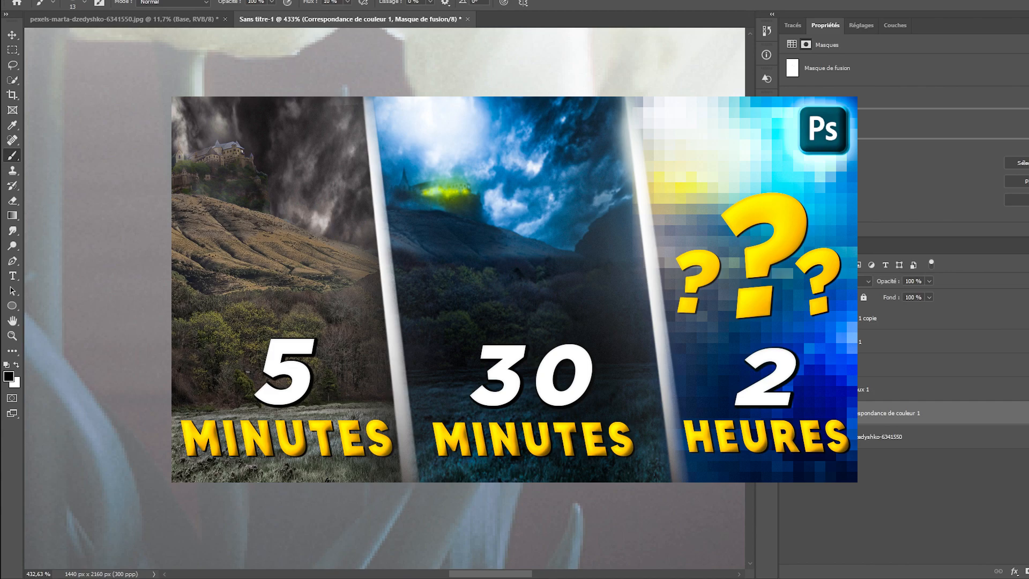
# - Lighten the central leaf tips and the pale leaf beneath the open tulip by masking them with a 13 px black brush
pyautogui.scroll(6, 363, 62)
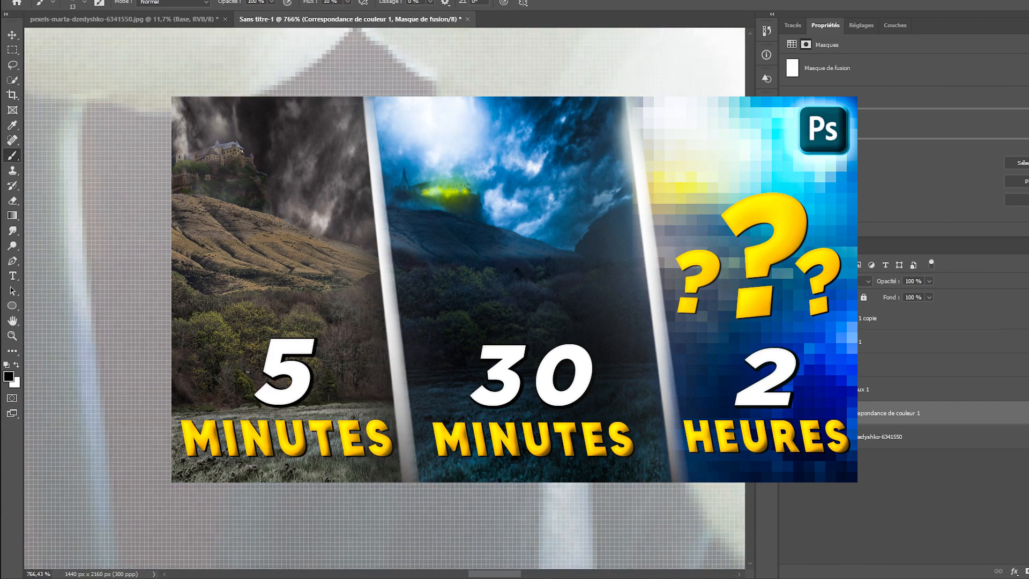
pyautogui.scroll(-10, 570, 356)
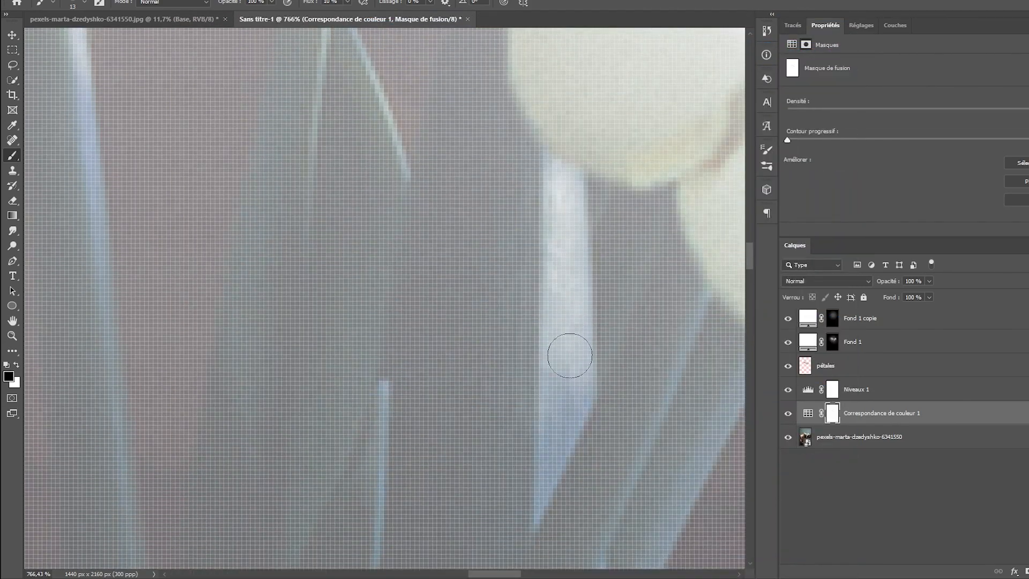
pyautogui.moveTo(570, 355); pyautogui.dragTo(561, 408)
pyautogui.moveTo(561, 408); pyautogui.dragTo(514, 341)
pyautogui.moveTo(335, 338); pyautogui.dragTo(332, 421)
pyautogui.hscroll(2, 450, 347)
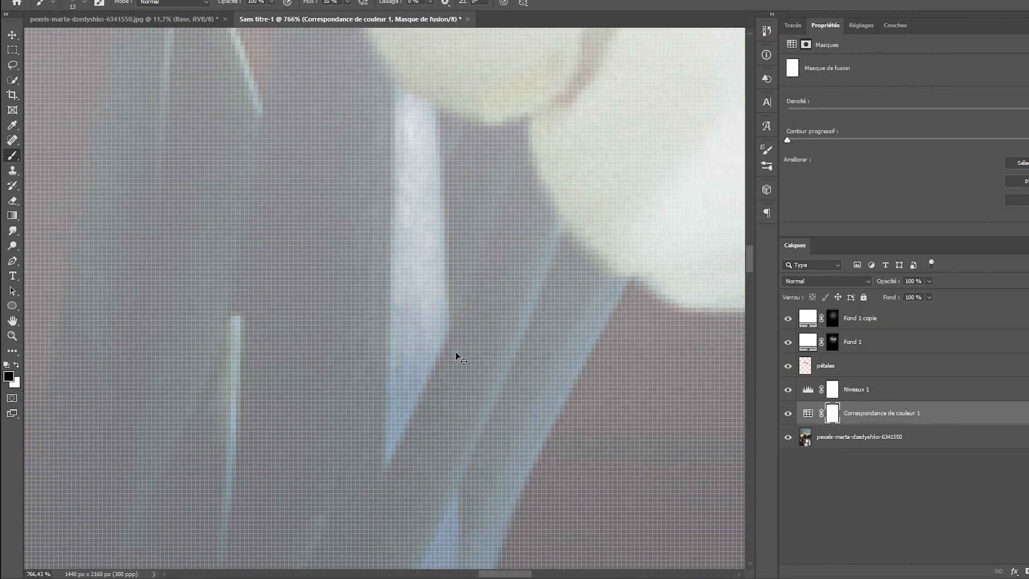
# - Paint black down the upper parts of the two slanted stems below the open tulip on the mask
pyautogui.scroll(-2, 450, 347)
pyautogui.moveTo(619, 217); pyautogui.dragTo(529, 386)
pyautogui.moveTo(557, 153); pyautogui.dragTo(492, 317)
pyautogui.scroll(-5, 513, 300)
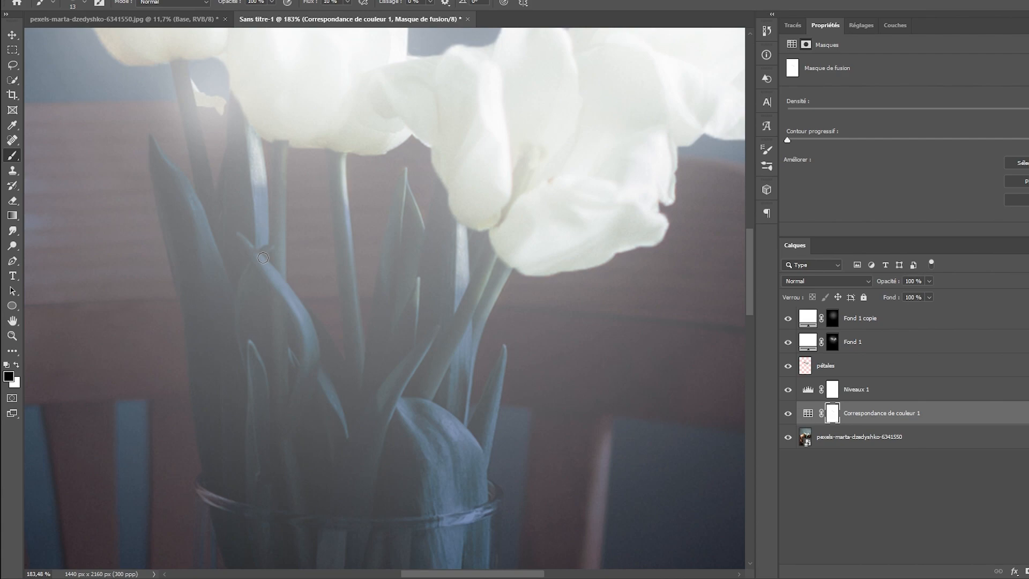
# - Reduce the brush to 8 px and paint black highlights on the curved leaf and the outer left leaf's edge
pyautogui.scroll(5, 262, 258)
pyautogui.press('[')
pyautogui.press('[')
pyautogui.press('[')
pyautogui.scroll(-4, 361, 397)
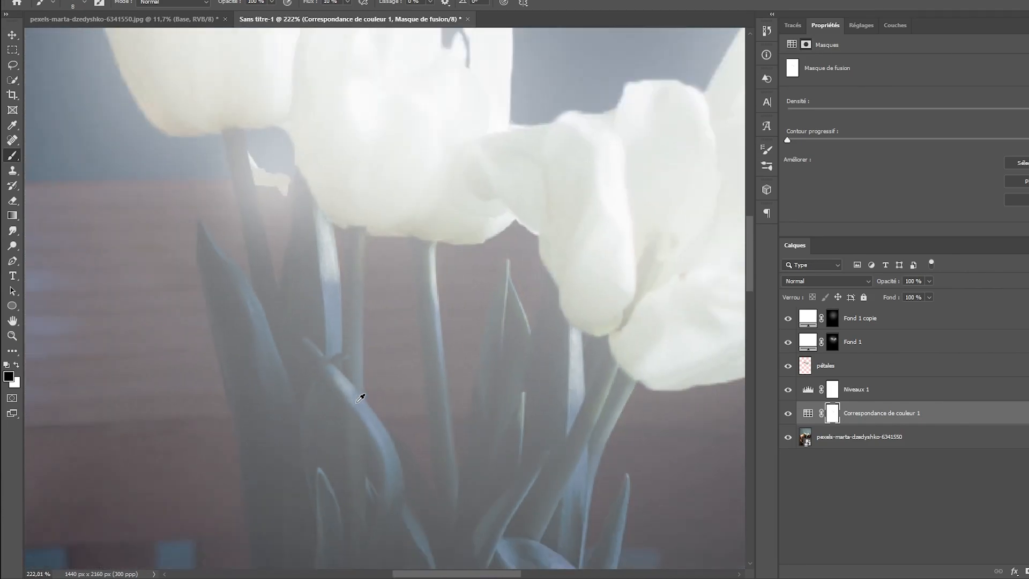
pyautogui.scroll(3, 219, 334)
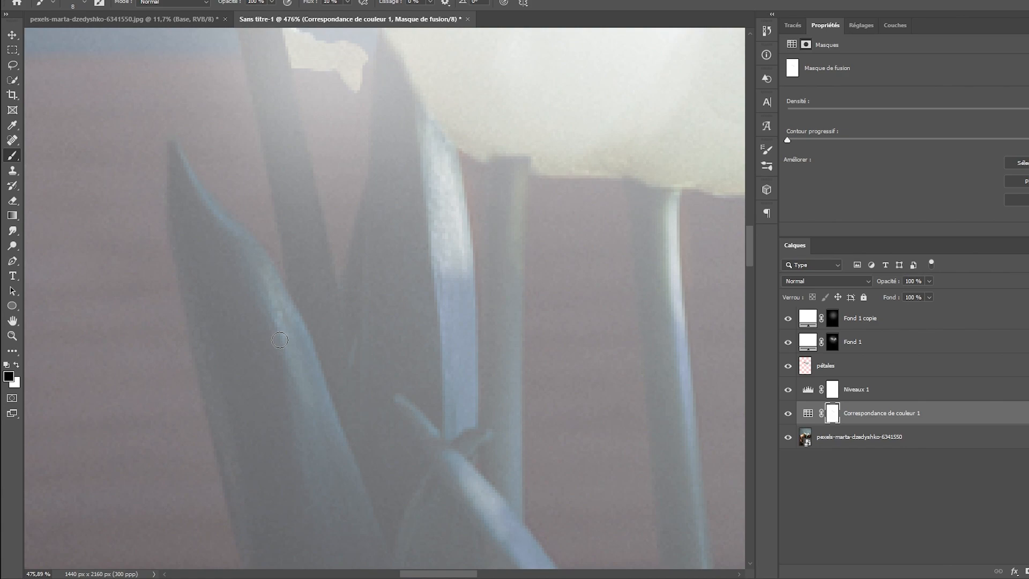
pyautogui.scroll(-5, 266, 316)
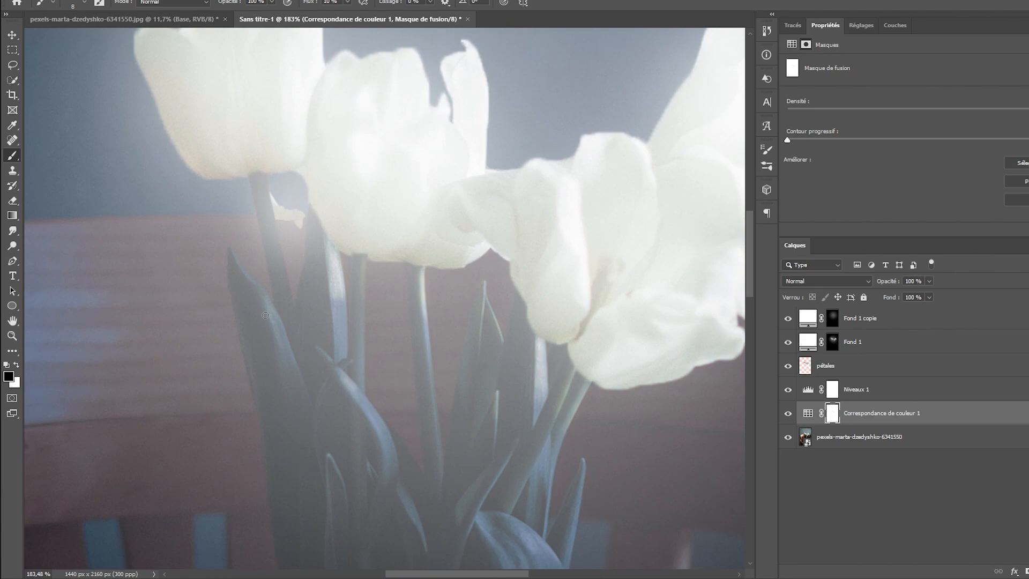
# - Enlarge the brush to 31 px and paint black over the broad front leaf's top and the vase rim beside it
pyautogui.scroll(-4, 466, 411)
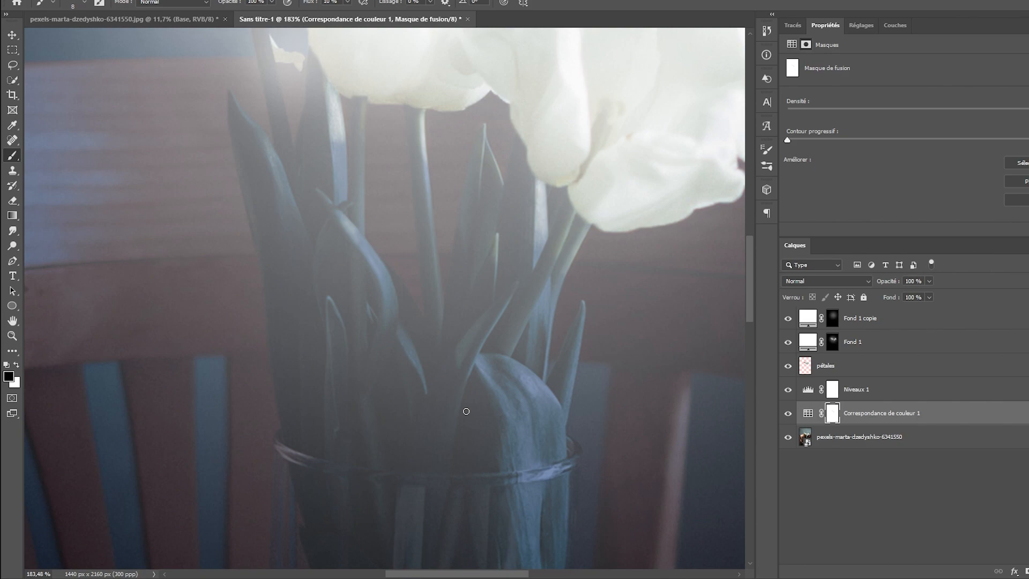
pyautogui.scroll(6, 542, 389)
pyautogui.keyDown('alt'); pyautogui.rightClick(544, 386); pyautogui.keyUp('alt')
pyautogui.moveTo(517, 375); pyautogui.dragTo(516, 393)
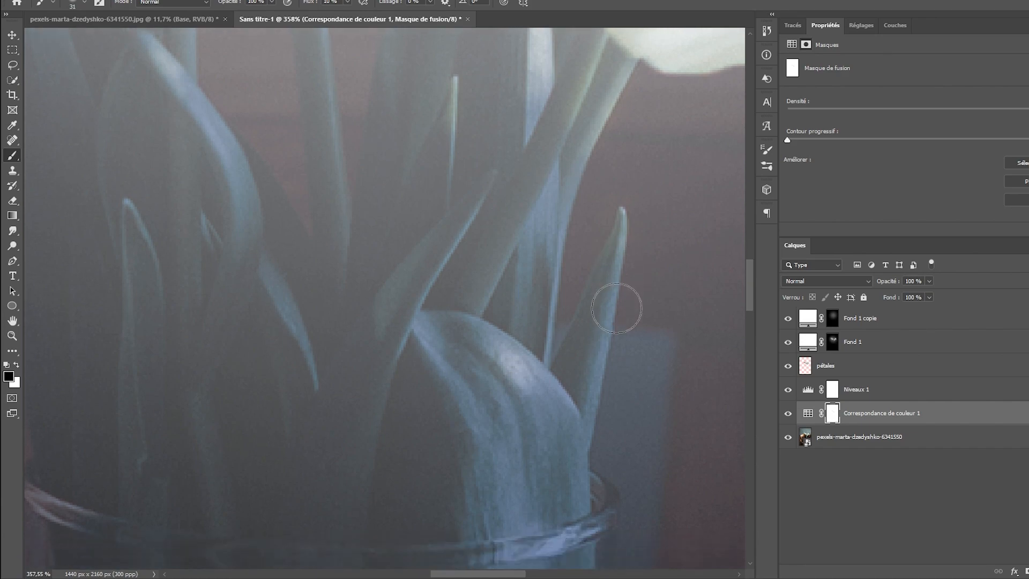
pyautogui.scroll(-3, 616, 308)
pyautogui.moveTo(542, 450)
pyautogui.mouseDown()
pyautogui.moveTo(582, 454)
pyautogui.moveTo(567, 442)
pyautogui.mouseUp()
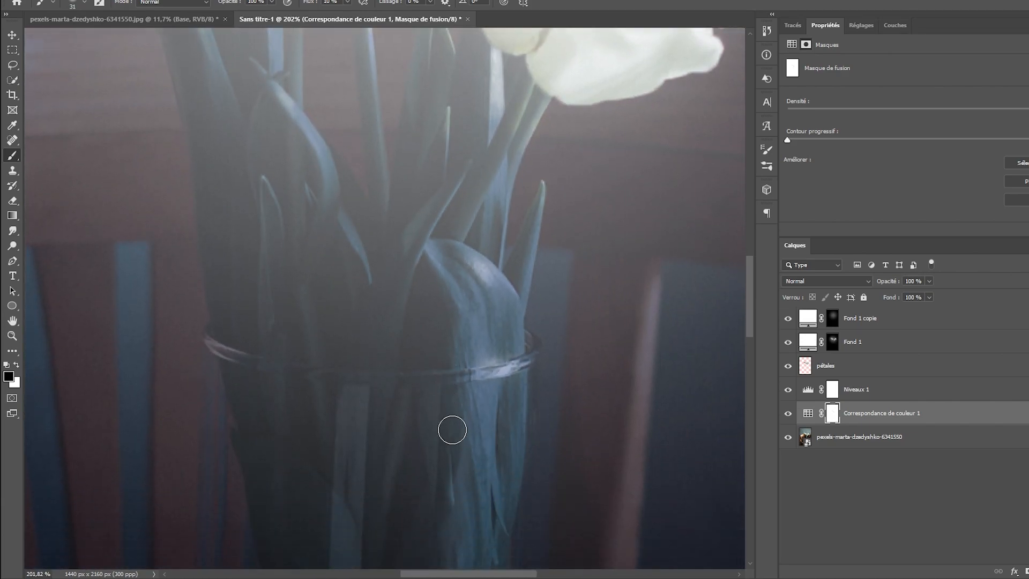
pyautogui.scroll(-8, 452, 430)
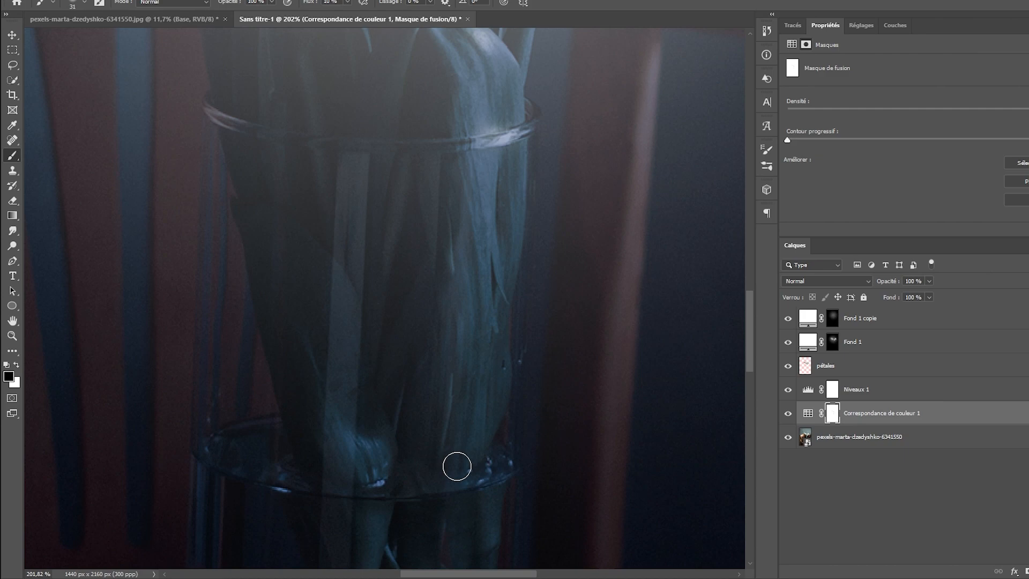
pyautogui.scroll(9, 455, 466)
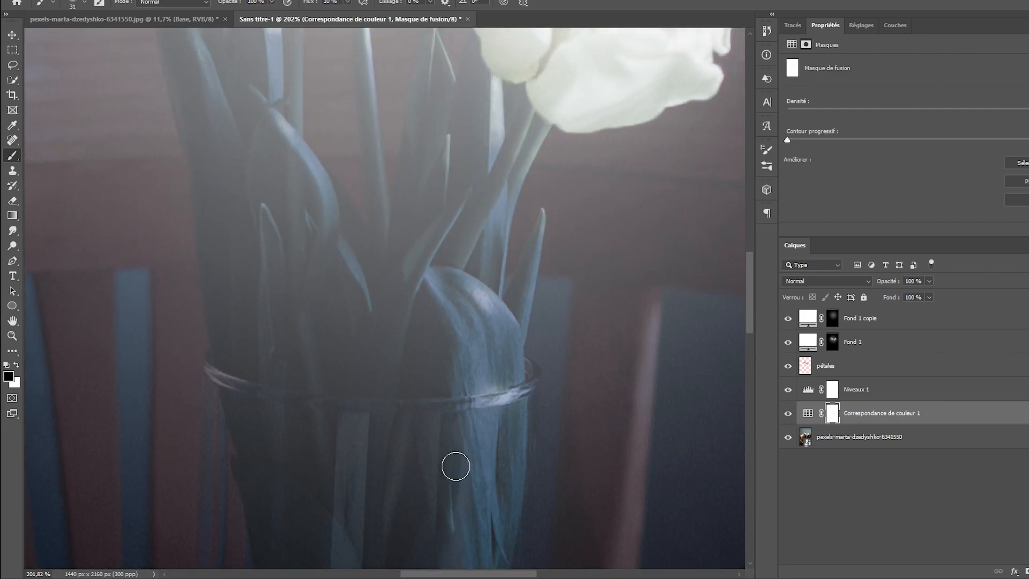
# - Use a 19 px black brush to lighten the stem of the leftmost tulip and strengthen the highlight on the leaf beside it
pyautogui.scroll(3, 436, 464)
pyautogui.scroll(7, 524, 287)
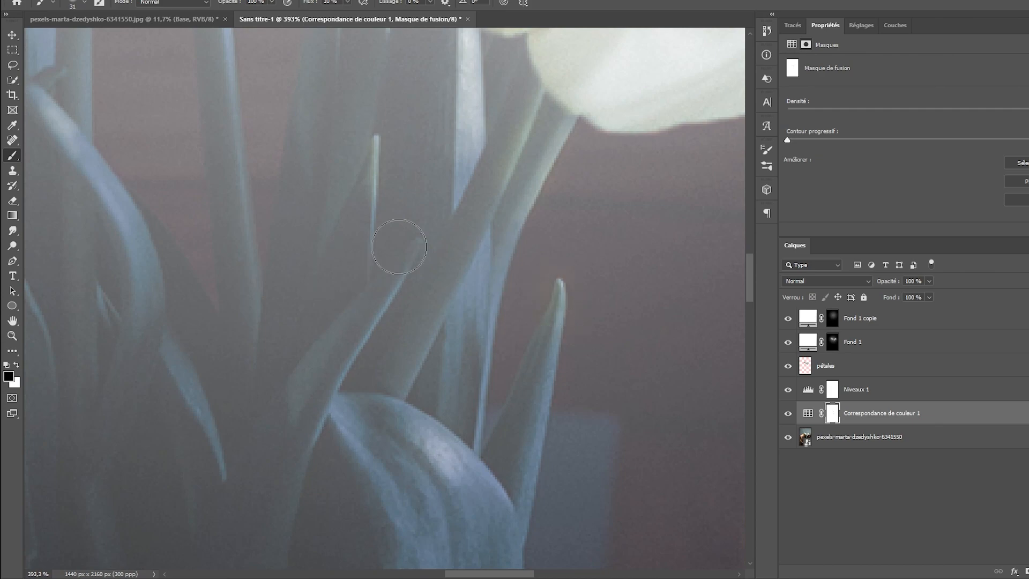
pyautogui.scroll(6, 395, 246)
pyautogui.moveTo(88, 131)
pyautogui.mouseDown()
pyautogui.moveTo(177, 142)
pyautogui.moveTo(197, 216)
pyautogui.moveTo(253, 226)
pyautogui.mouseUp()
pyautogui.press('[')
pyautogui.press('[')
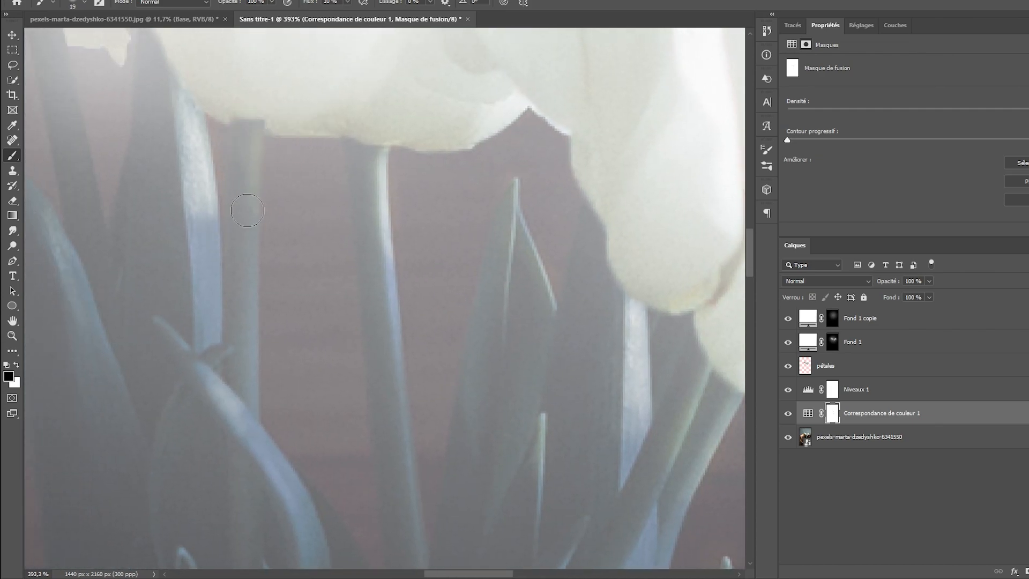
pyautogui.moveTo(160, 254); pyautogui.dragTo(271, 270)
pyautogui.moveTo(140, 202); pyautogui.dragTo(140, 260)
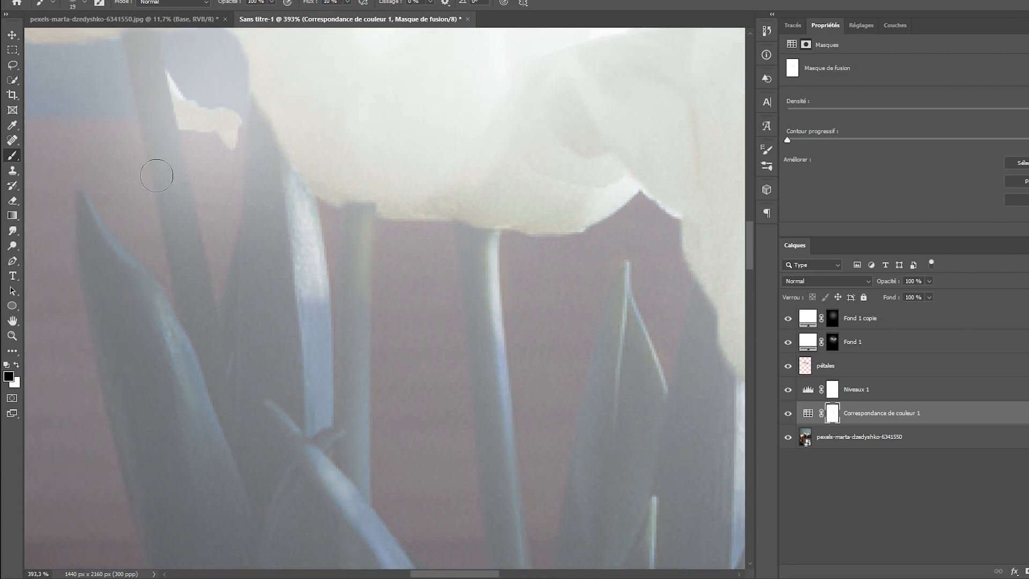
pyautogui.scroll(3, 156, 175)
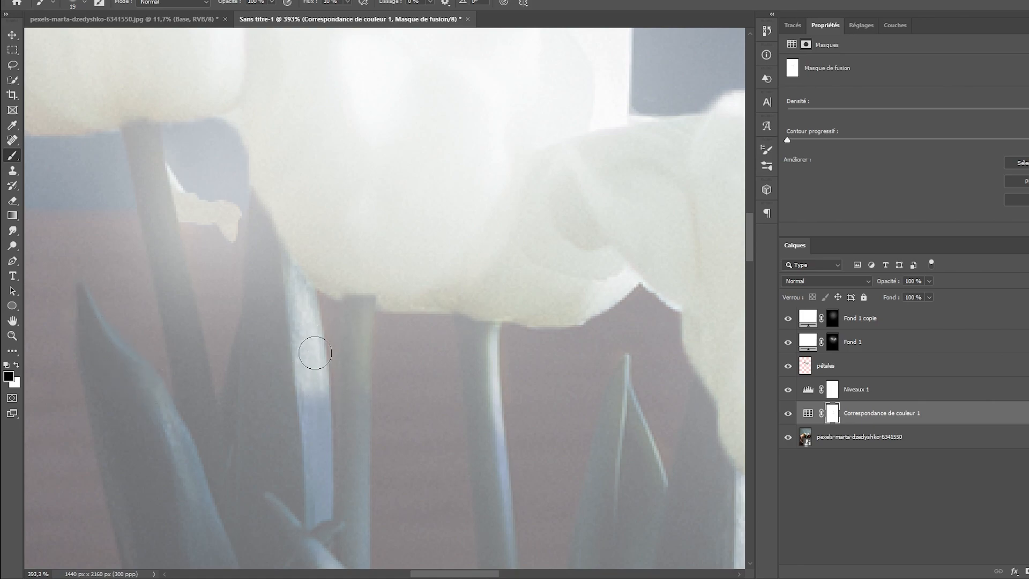
# - Examine the highlights on the stems and leaves against the whole image, both close up and from afar
pyautogui.scroll(-3, 370, 367)
pyautogui.scroll(-2, 374, 378)
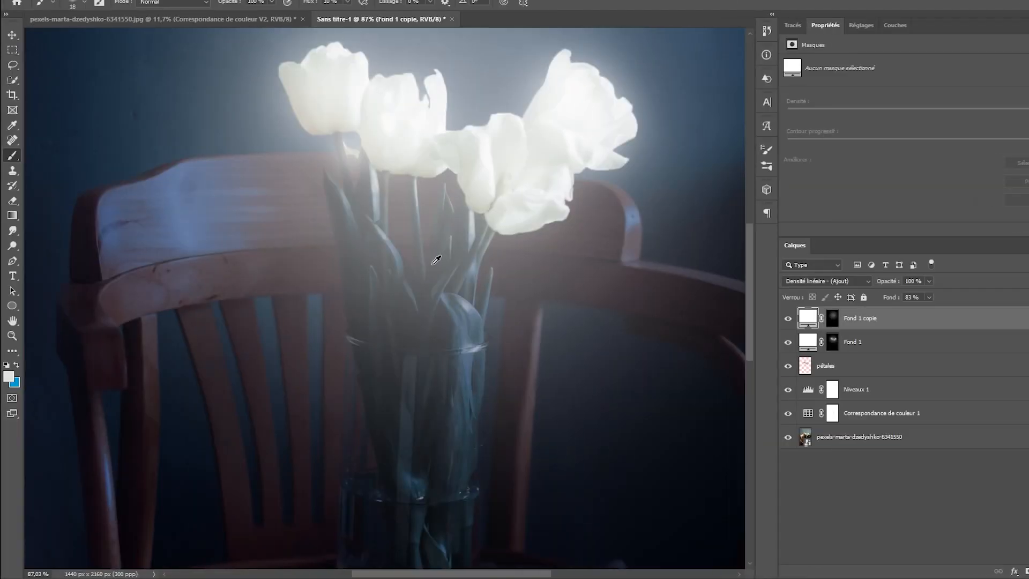
pyautogui.scroll(-3, 469, 271)
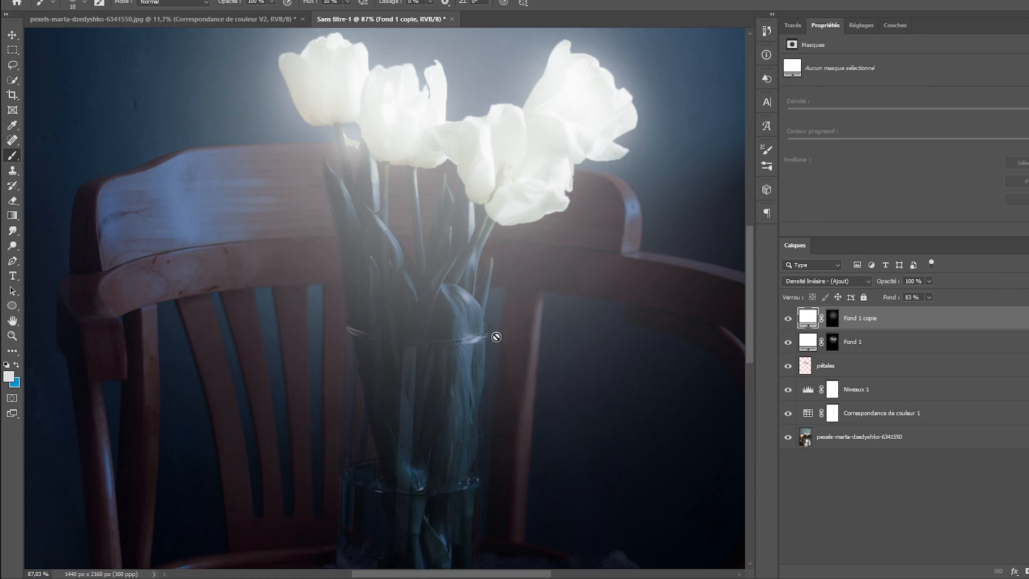
pyautogui.scroll(4, 496, 337)
pyautogui.scroll(-5, 460, 332)
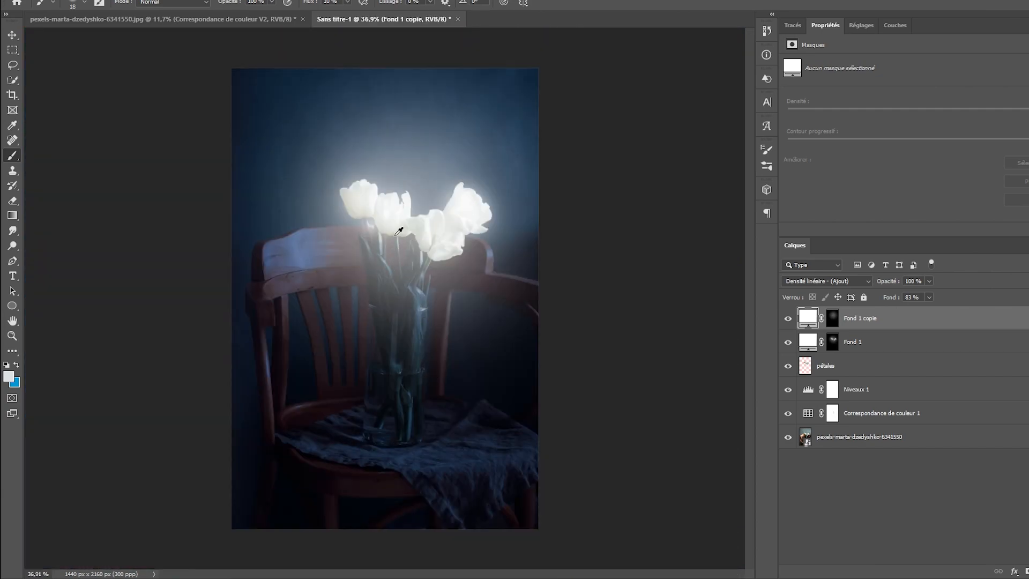
pyautogui.scroll(-2, 397, 230)
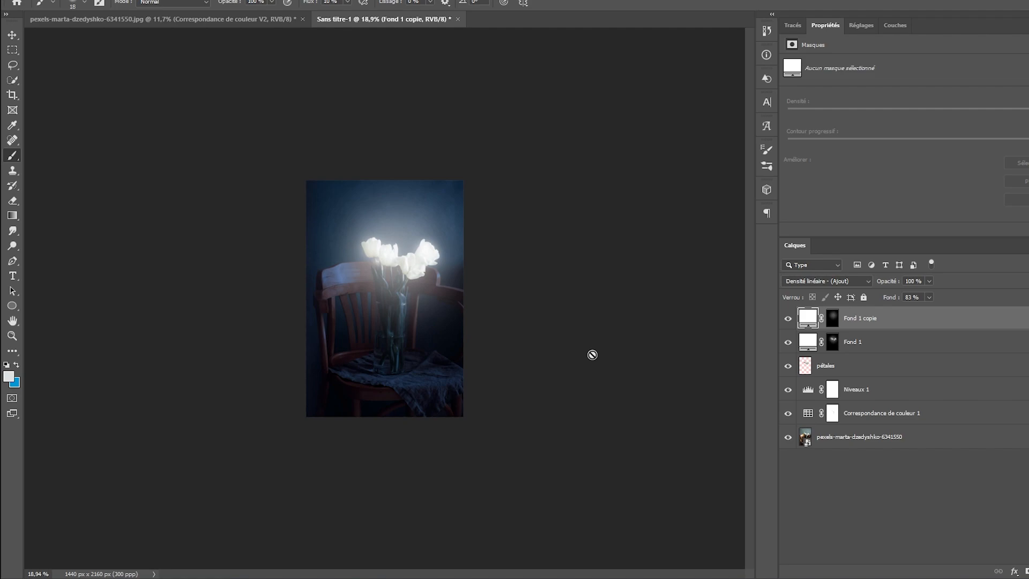
pyautogui.scroll(5, 387, 268)
pyautogui.scroll(2, 284, 322)
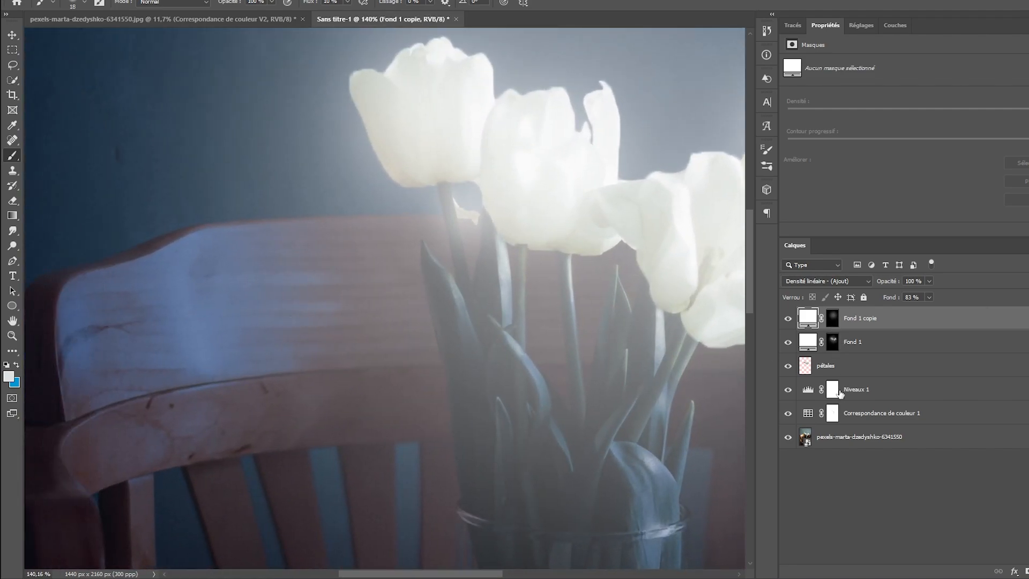
# - On the Correspondance de couleur 1 mask, paint black lightly over the chair back's highlights with a 105 px brush at 2 % flow
pyautogui.click(833, 413)
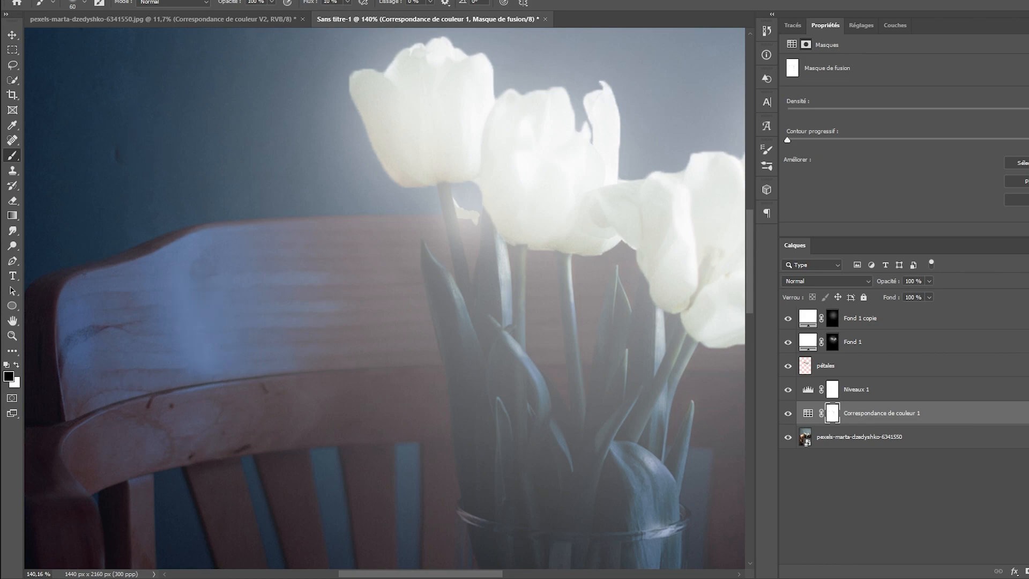
pyautogui.click(347, 2)
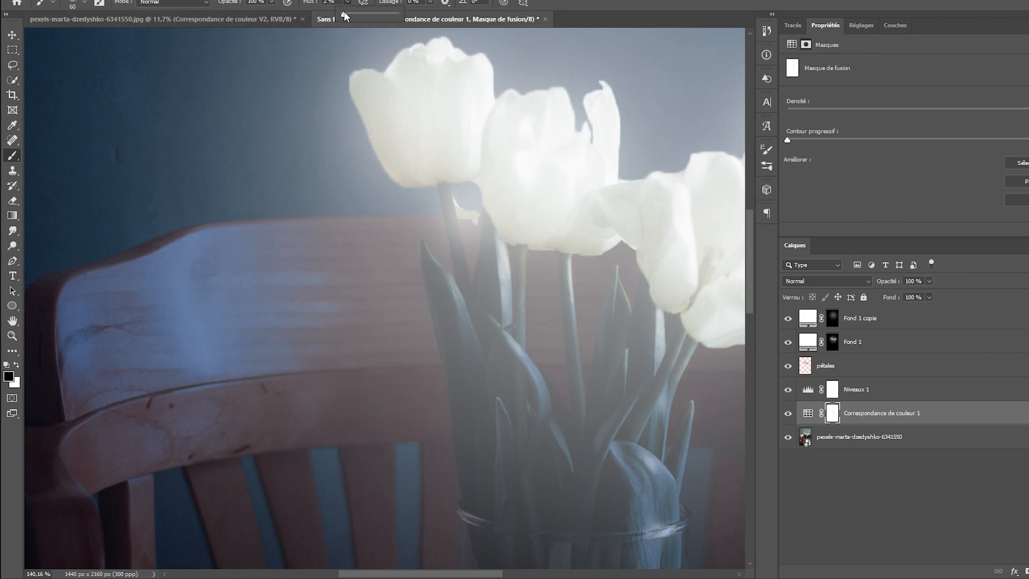
pyautogui.keyDown('alt'); pyautogui.rightClick(231, 325); pyautogui.keyUp('alt')
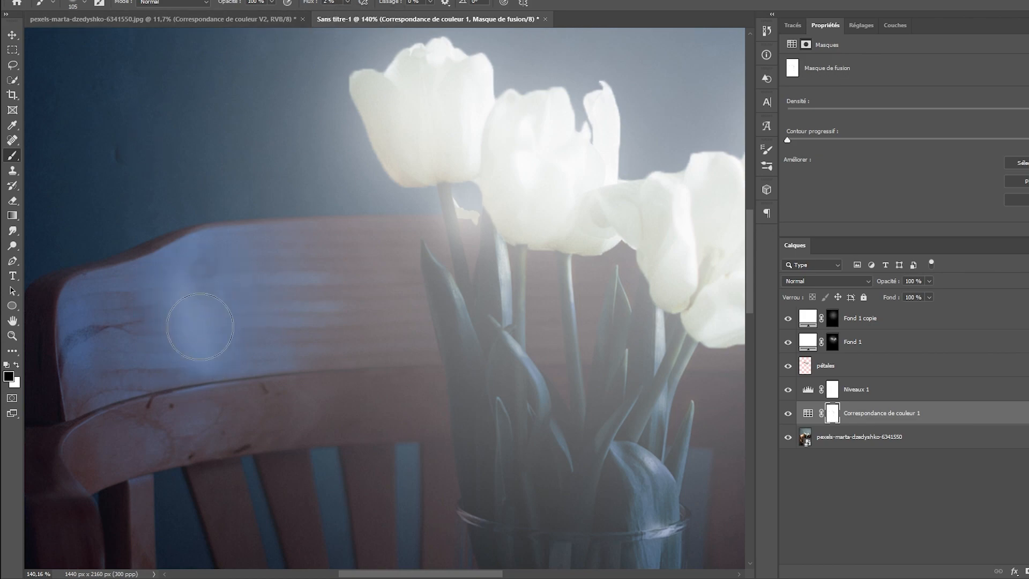
pyautogui.hscroll(6, 223, 336)
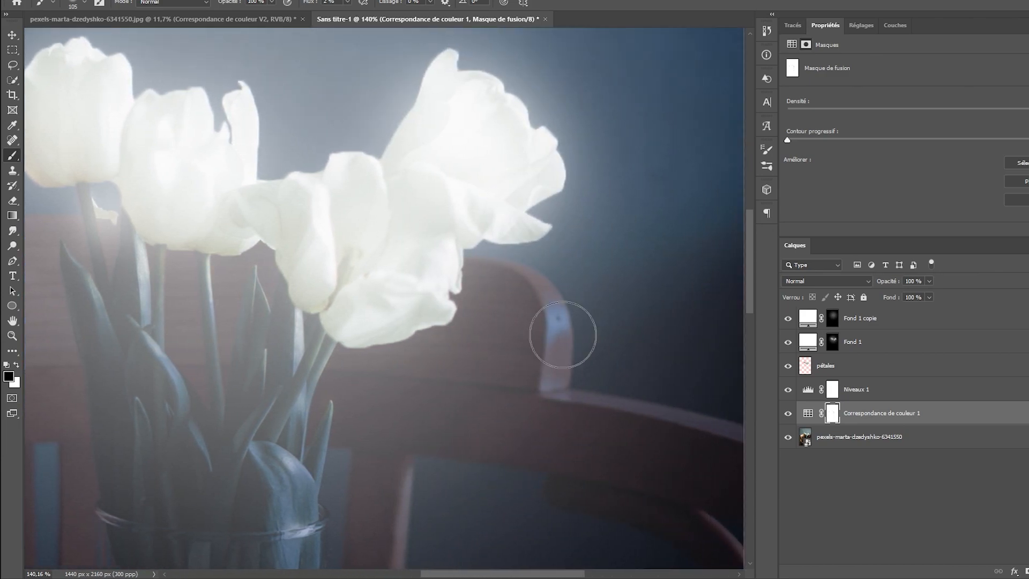
pyautogui.scroll(-5, 528, 344)
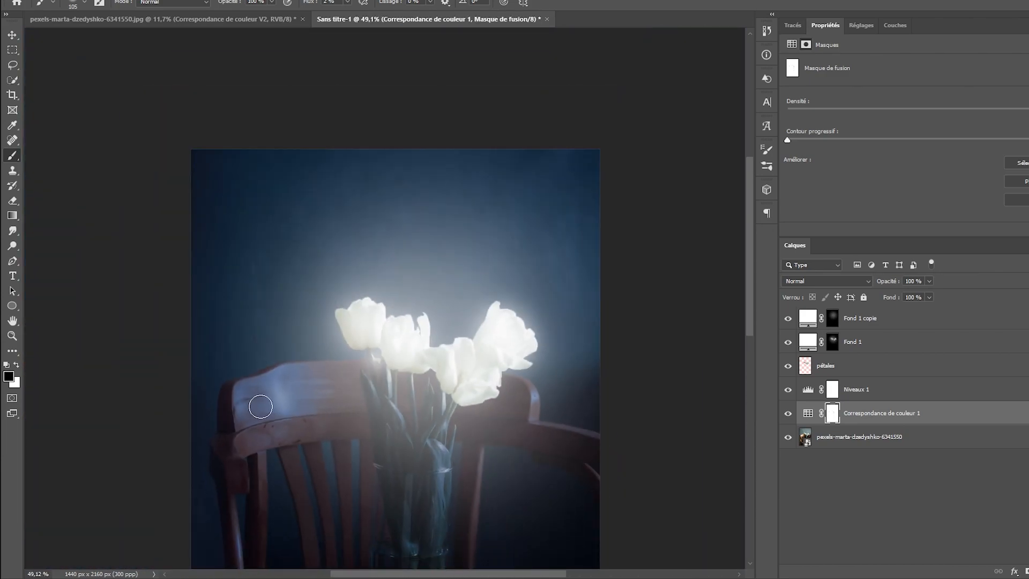
pyautogui.scroll(-2, 325, 432)
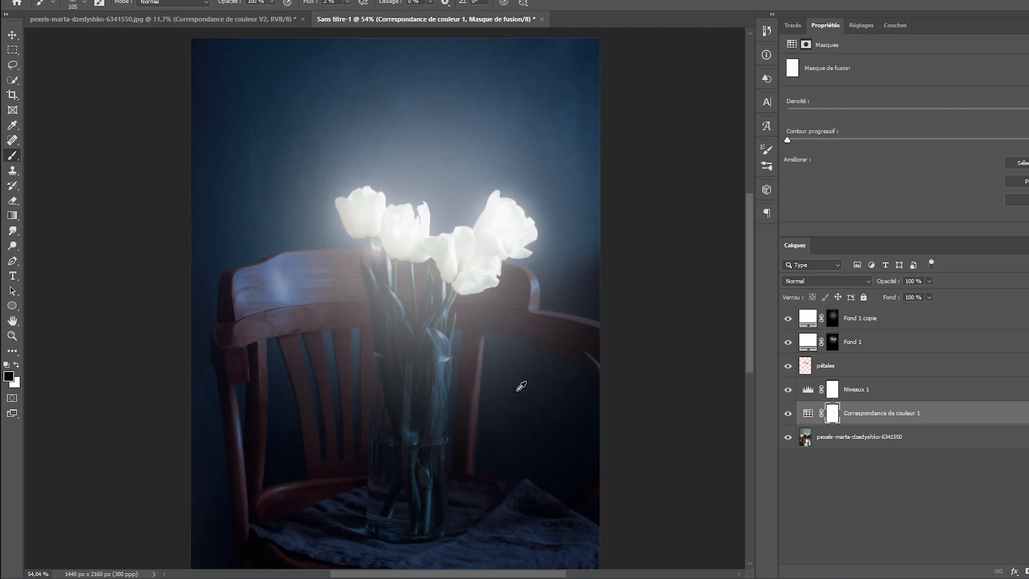
pyautogui.scroll(3, 521, 386)
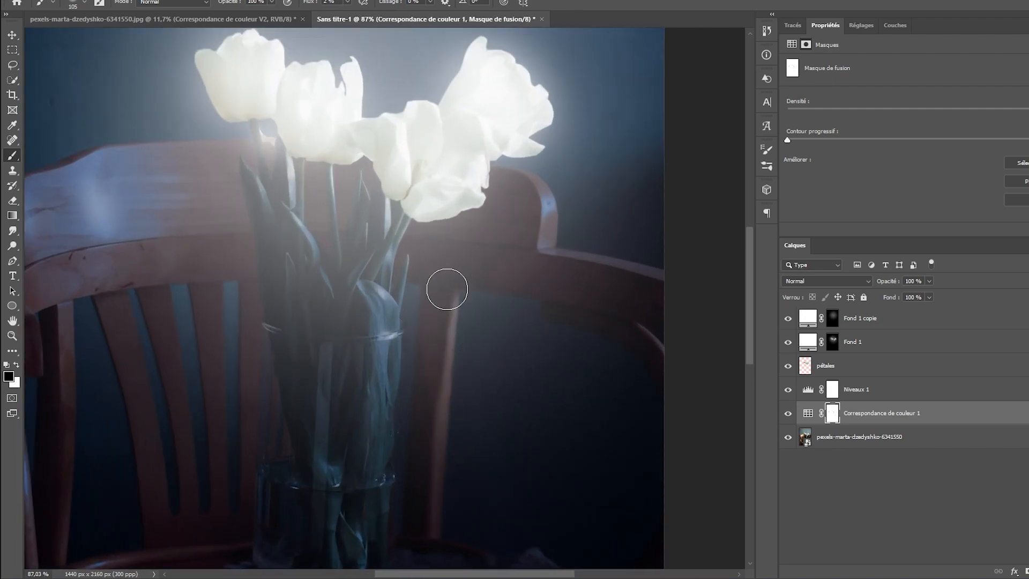
# - Brush black lightly over the far left end of the chair back on the mask to strengthen its highlight
pyautogui.scroll(-9, 450, 275)
pyautogui.scroll(8, 414, 458)
pyautogui.scroll(2, 418, 454)
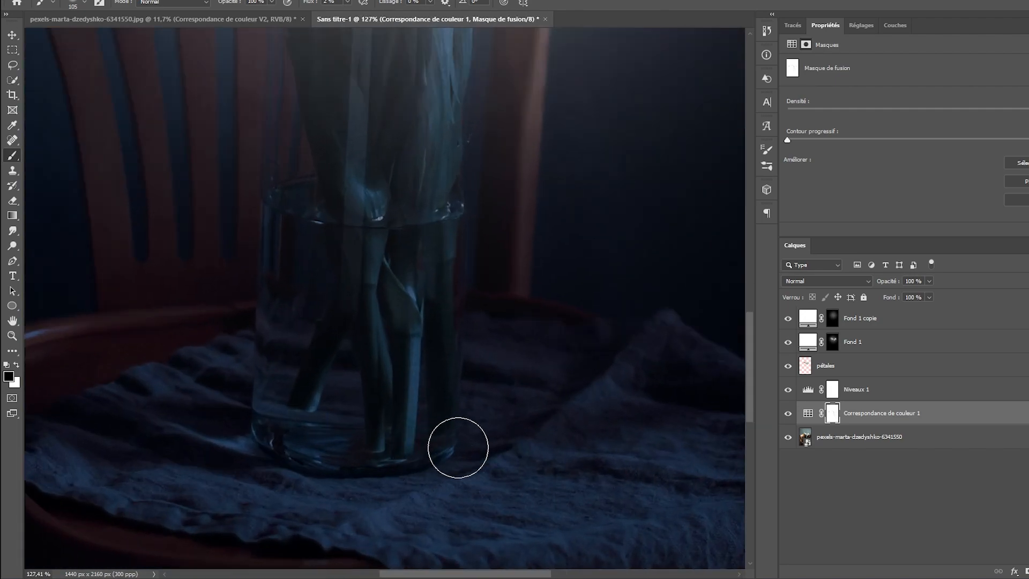
pyautogui.scroll(-4, 464, 436)
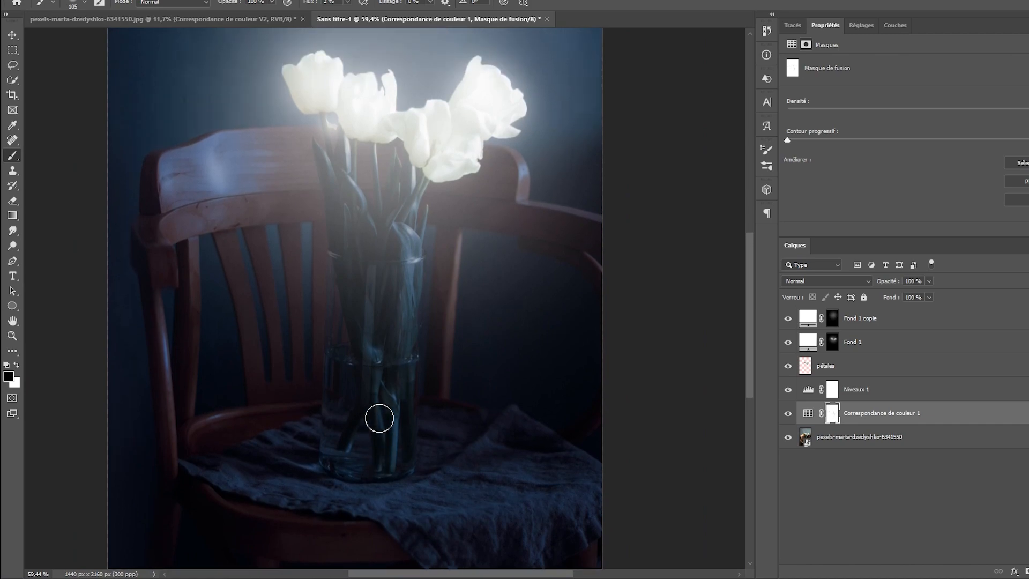
pyautogui.scroll(1, 264, 363)
pyautogui.scroll(3, 195, 253)
pyautogui.moveTo(142, 294)
pyautogui.mouseDown()
pyautogui.moveTo(168, 306)
pyautogui.moveTo(141, 291)
pyautogui.moveTo(142, 281)
pyautogui.mouseUp()
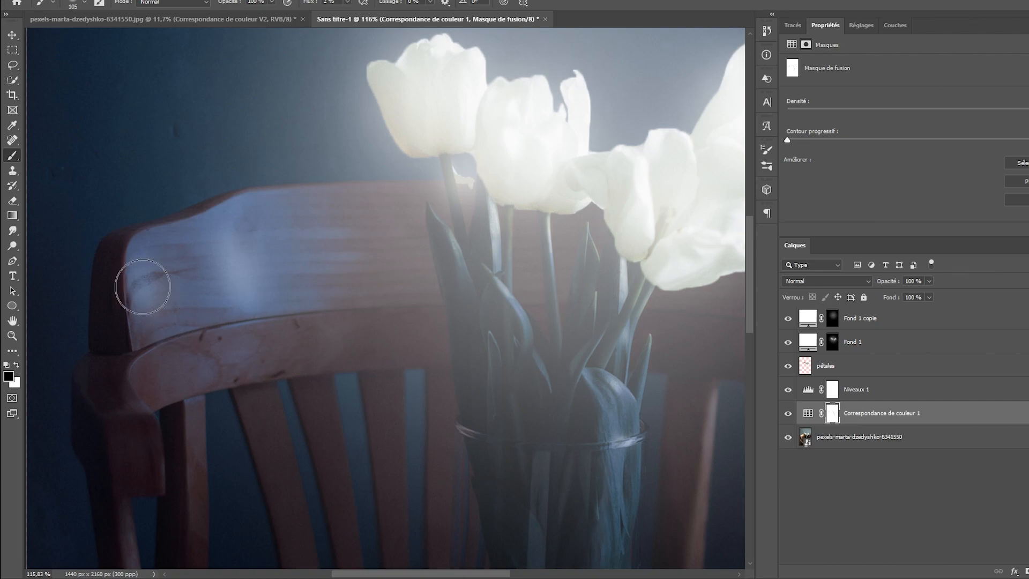
pyautogui.scroll(-2, 272, 360)
pyautogui.scroll(-1, 188, 416)
pyautogui.scroll(-2, 293, 343)
pyautogui.scroll(-1, 293, 343)
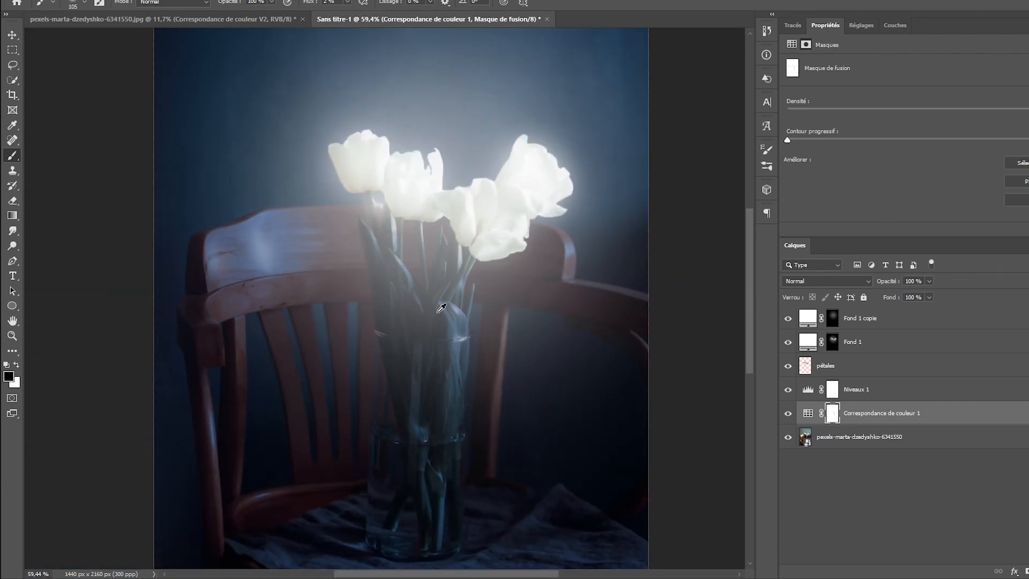
pyautogui.scroll(-4, 441, 309)
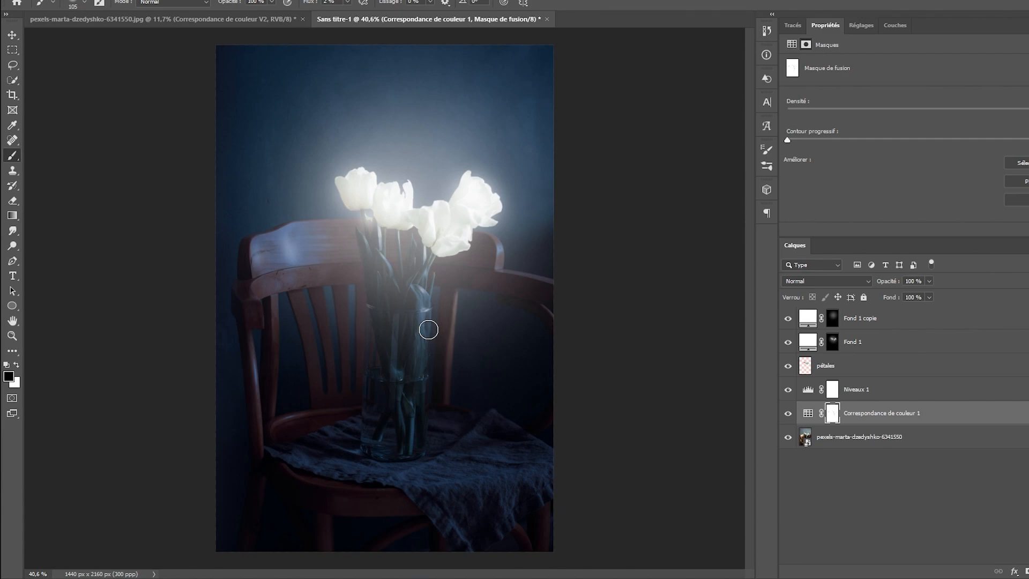
# - Stamp all visible layers into a new merged layer above Fond 1 copie
pyautogui.click(950, 323)
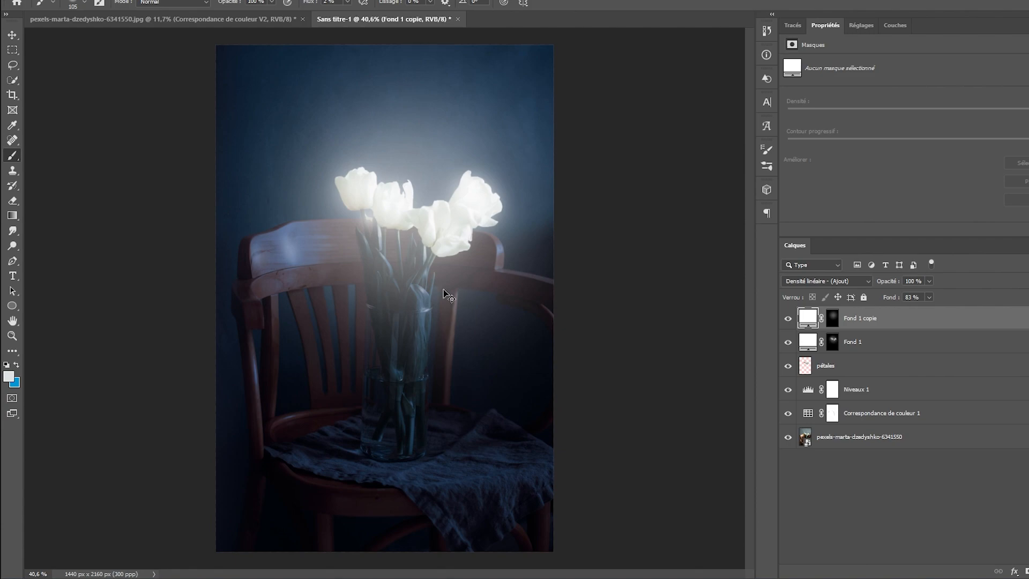
pyautogui.hotkey('ctrl', 'shift', 'alt', 'e')
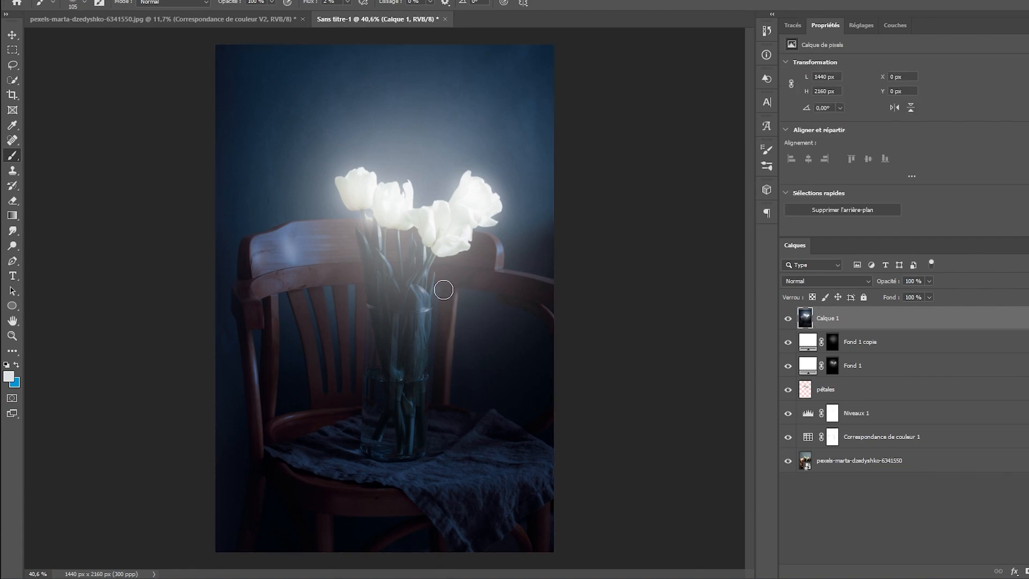
# - Delete the merged layer and stamp the visible layers into a new top layer again
pyautogui.click(788, 320)
pyautogui.click(788, 321)
pyautogui.press('Delete')
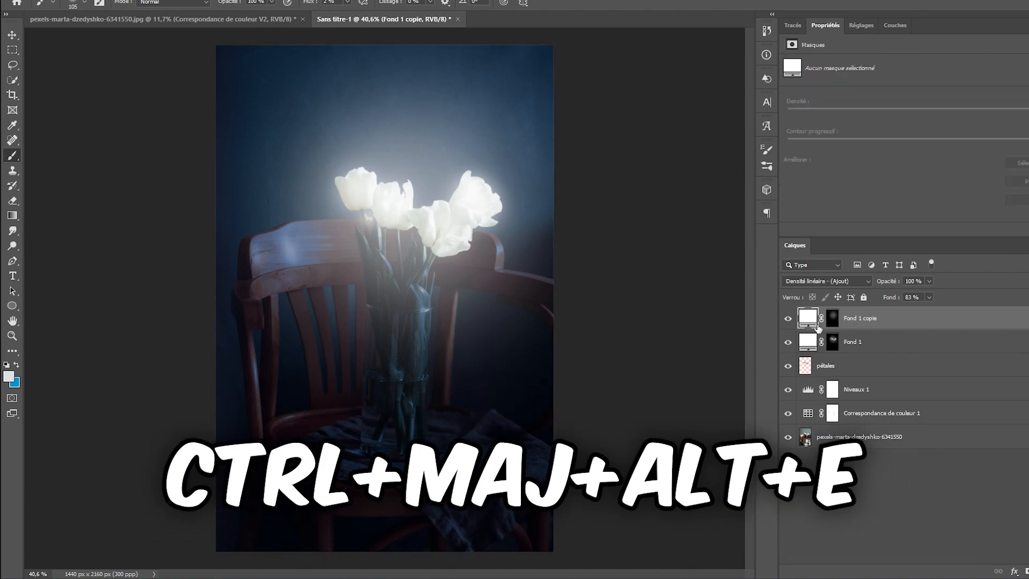
pyautogui.hotkey('ctrl', 'shift', 'alt', 'e')
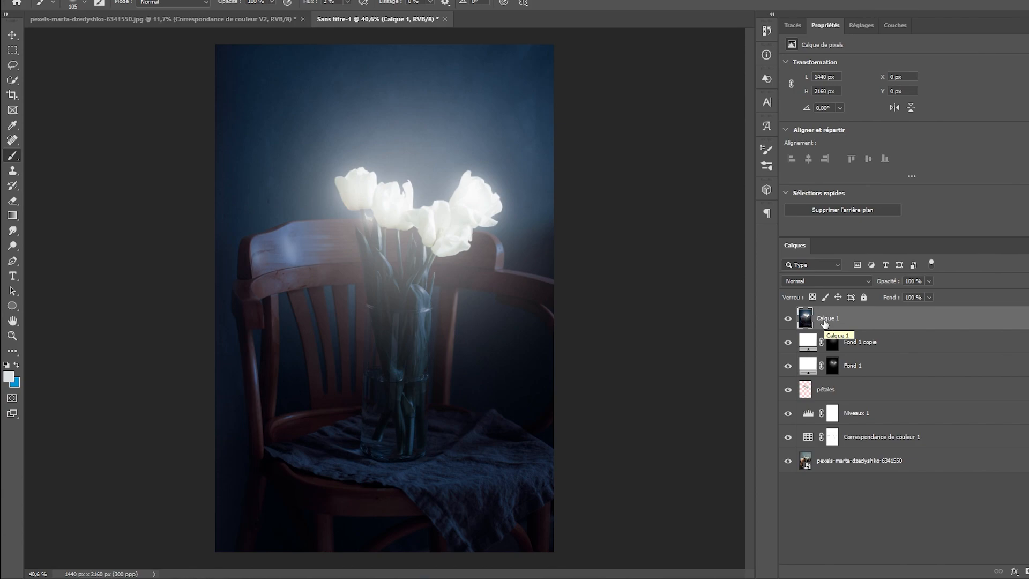
# - Convert the merged layer Calque 1 into a smart object and open it in the Camera Raw filter
pyautogui.rightClick(824, 322)
pyautogui.click(811, 326)
pyautogui.rightClick(834, 328)
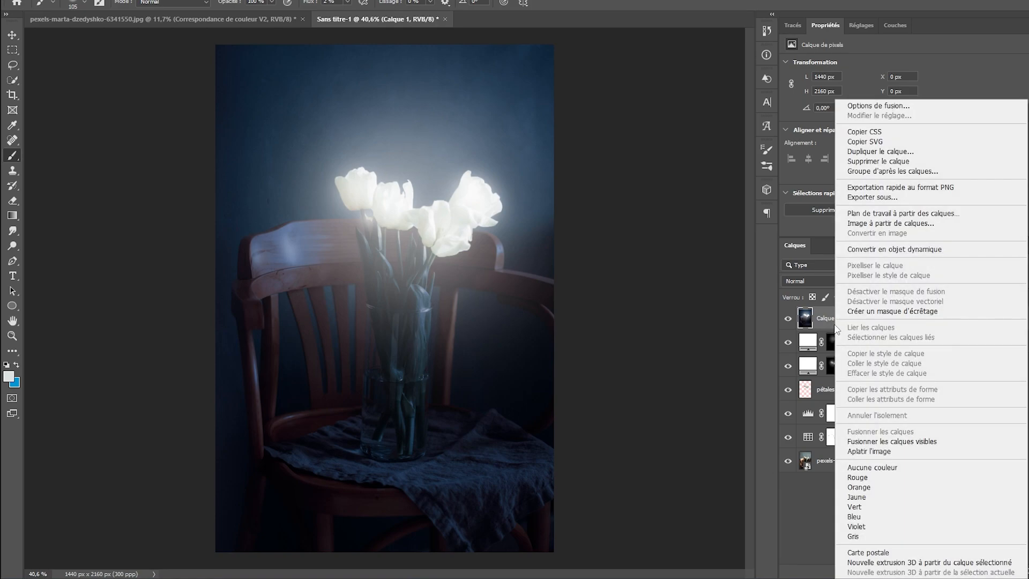
pyautogui.click(822, 322)
pyautogui.rightClick(844, 320)
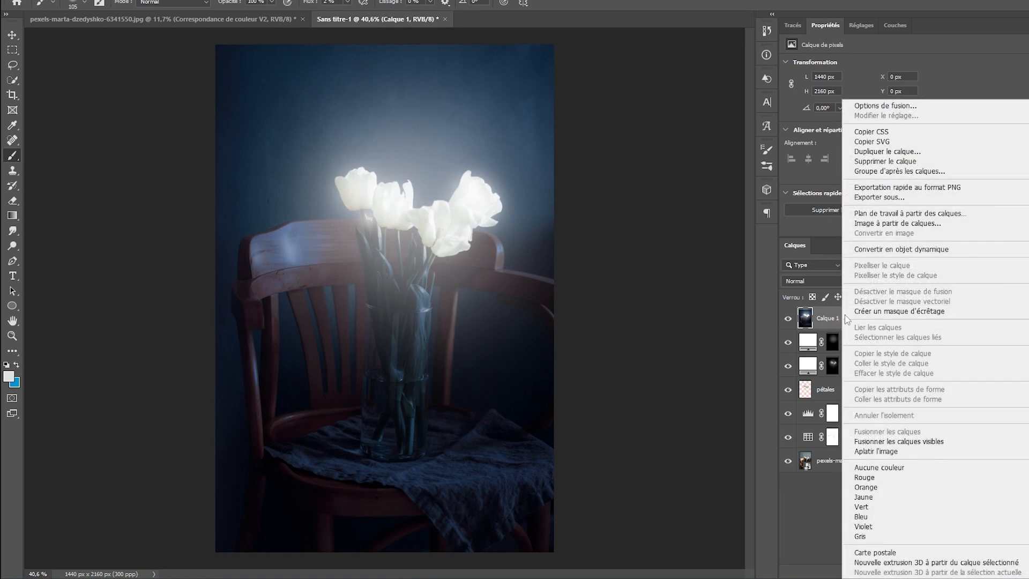
pyautogui.click(889, 250)
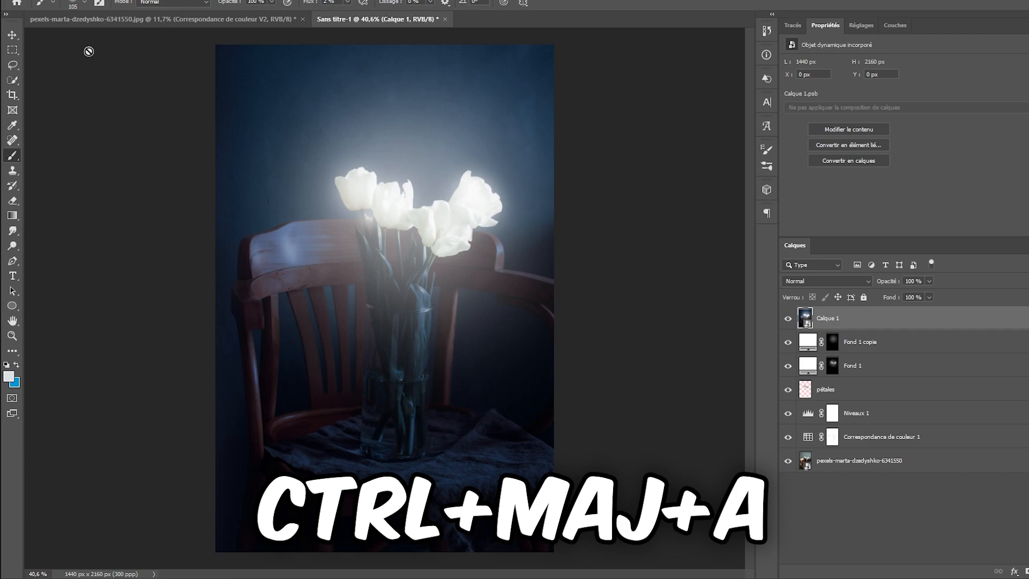
pyautogui.click(197, 1)
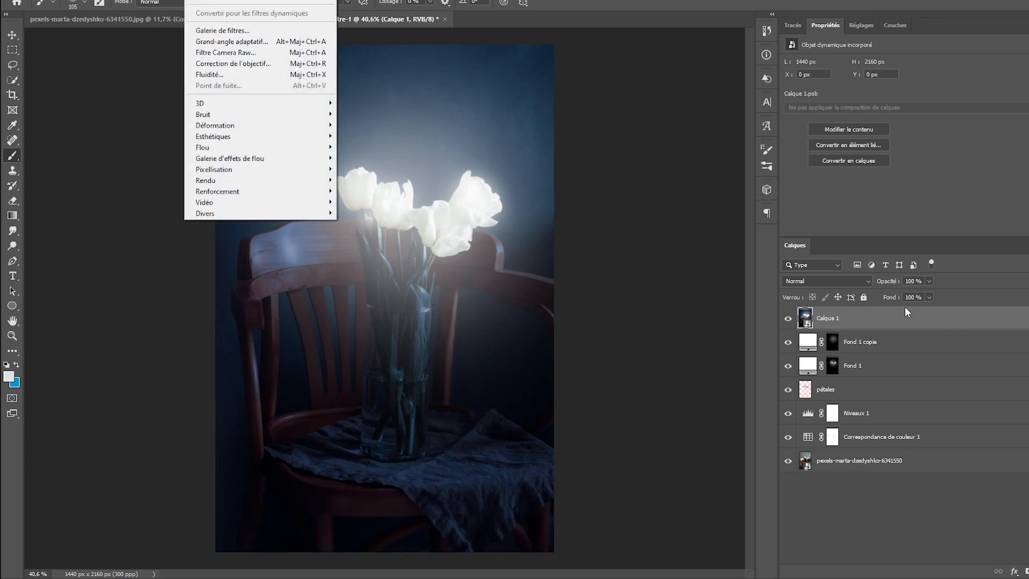
pyautogui.click(861, 315)
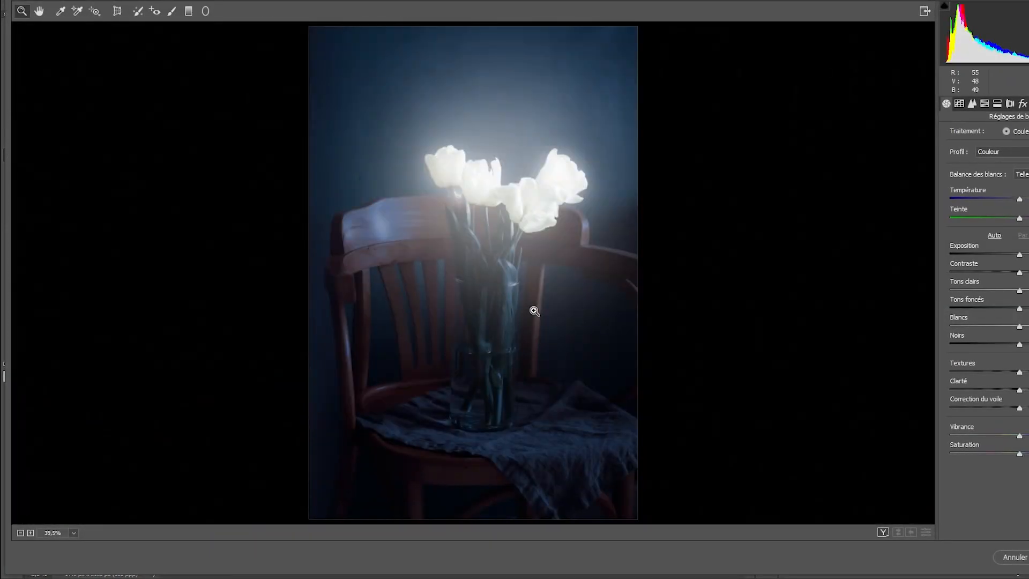
# - Cool the image's white balance by setting the temperature (Température) to -18
pyautogui.click(479, 252)
pyautogui.click(479, 233)
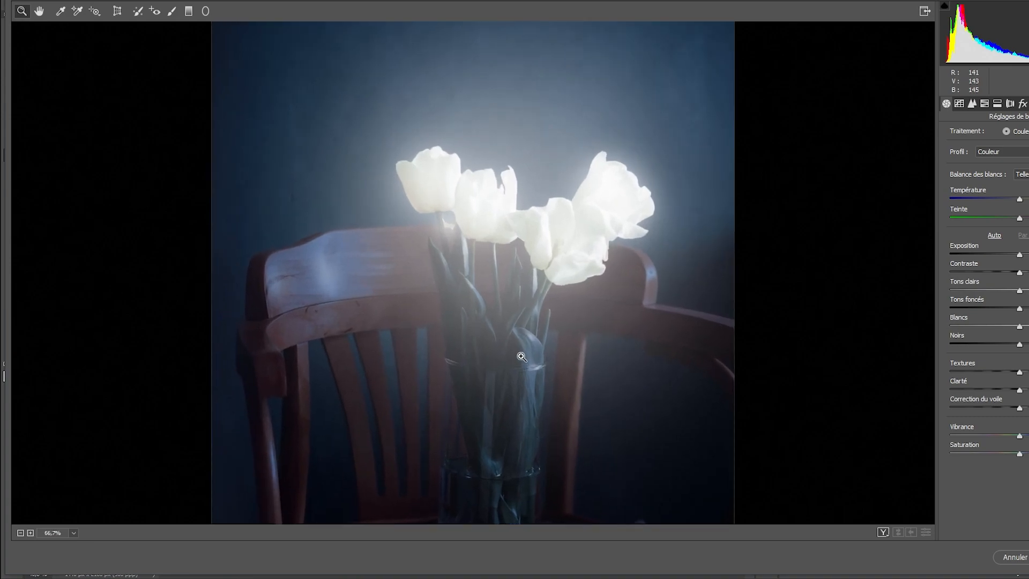
pyautogui.click(513, 366)
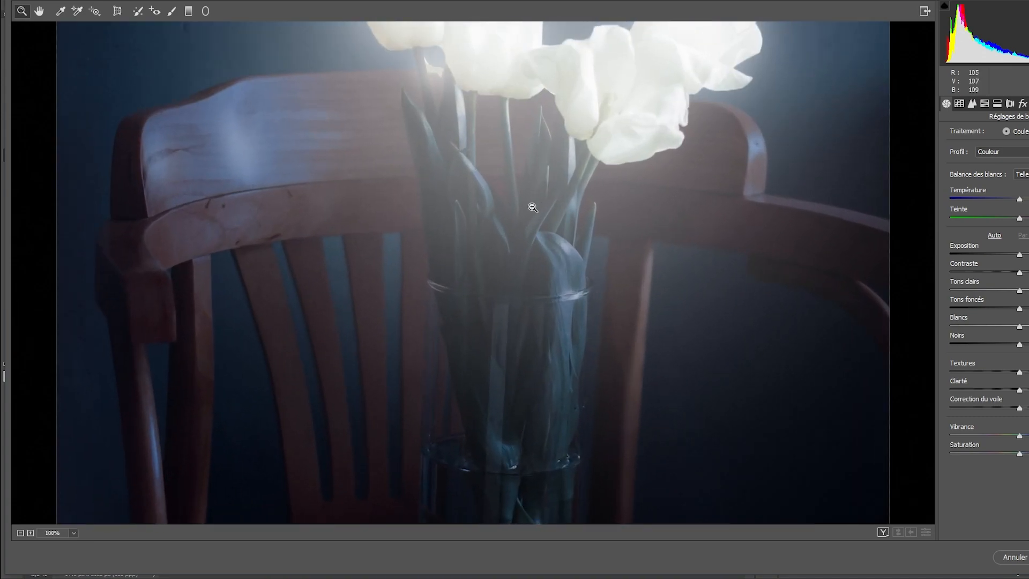
pyautogui.keyDown('alt'); pyautogui.click(501, 286); pyautogui.keyUp('alt')
pyautogui.keyDown('alt'); pyautogui.click(501, 286); pyautogui.keyUp('alt')
pyautogui.keyDown('alt'); pyautogui.click(508, 255); pyautogui.keyUp('alt')
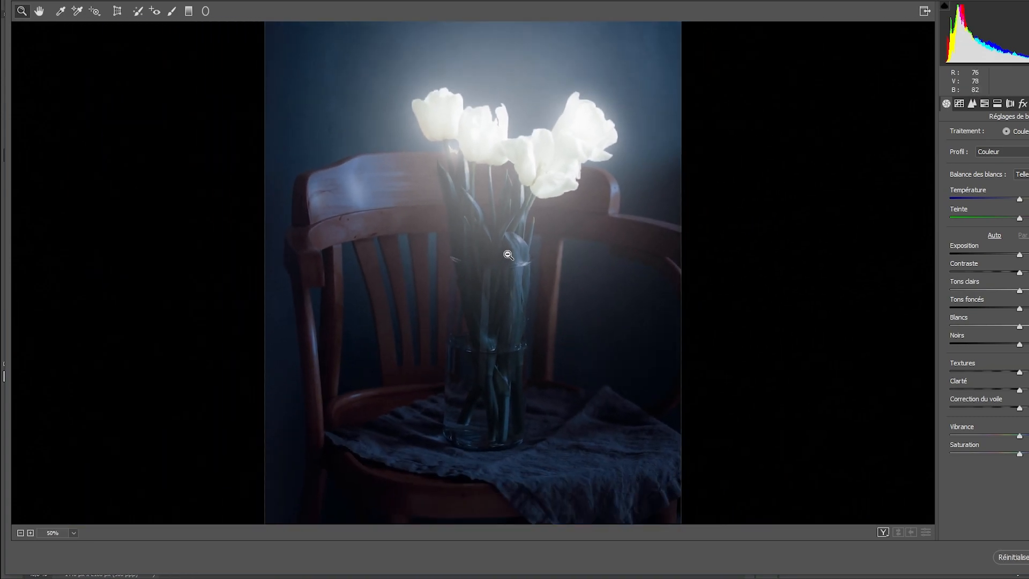
pyautogui.click(507, 255)
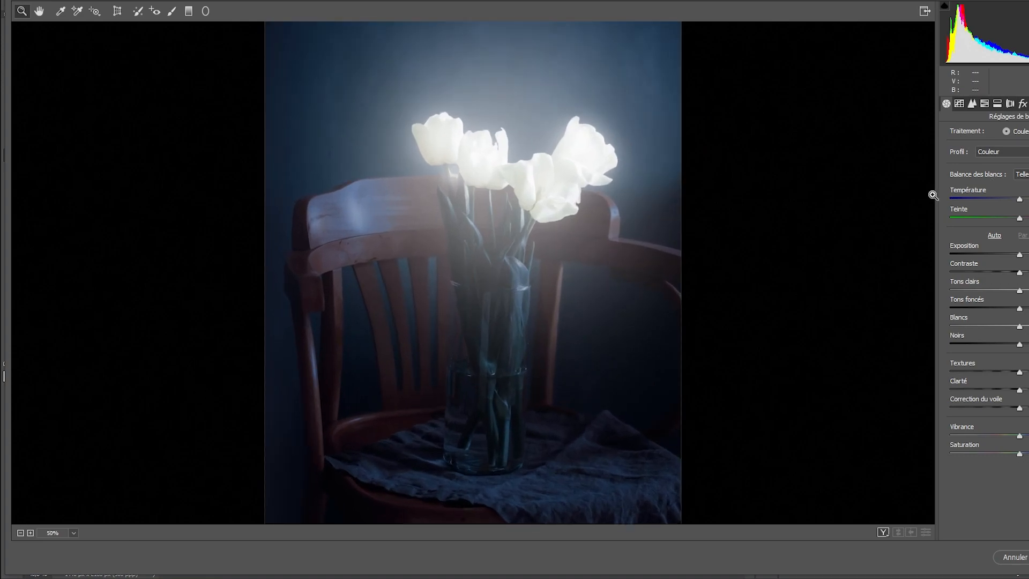
pyautogui.moveTo(1021, 199); pyautogui.dragTo(1020, 198)
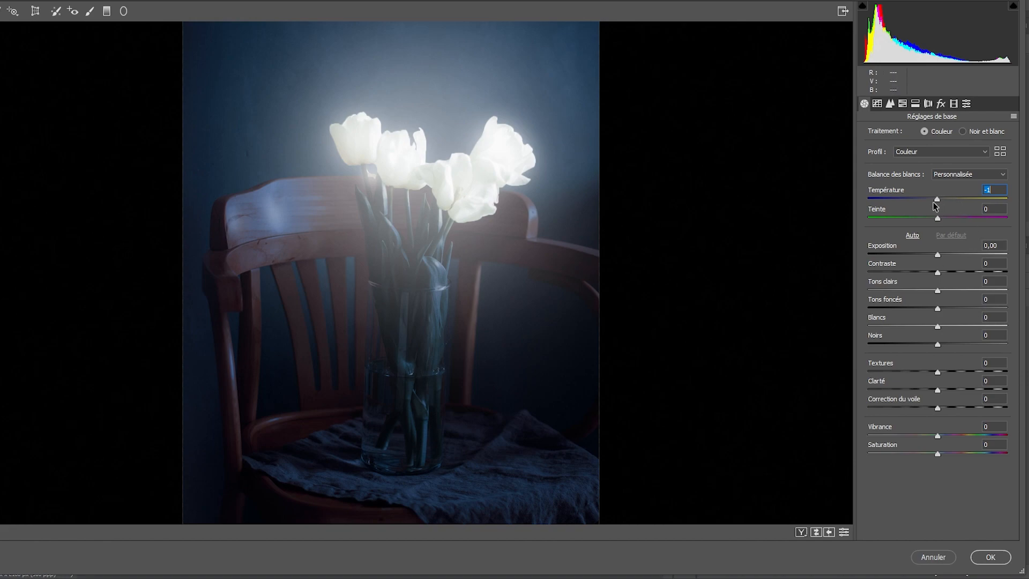
pyautogui.moveTo(938, 198); pyautogui.dragTo(927, 199)
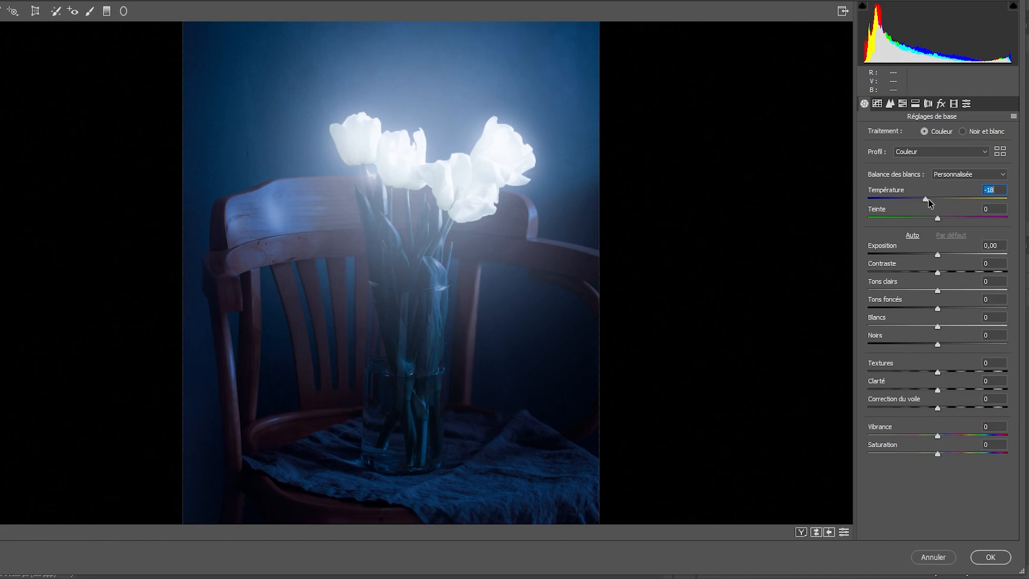
# - Shape the RGB point tone curve into a soft S, raising input 187 to about 198 and lowering input 66 to 54
pyautogui.click(877, 104)
pyautogui.moveTo(976, 223); pyautogui.dragTo(972, 222)
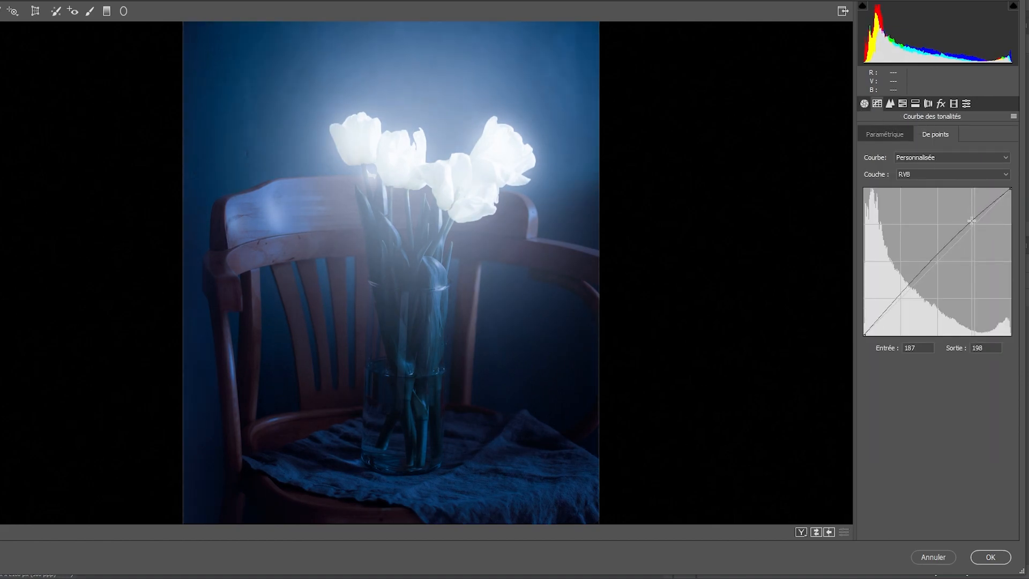
pyautogui.moveTo(888, 306); pyautogui.dragTo(901, 304)
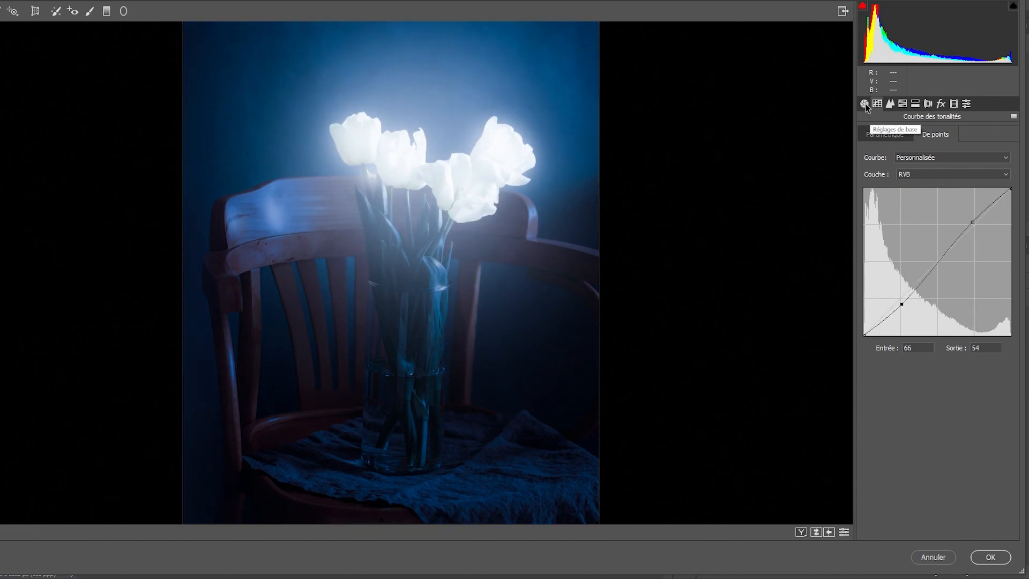
pyautogui.click(864, 104)
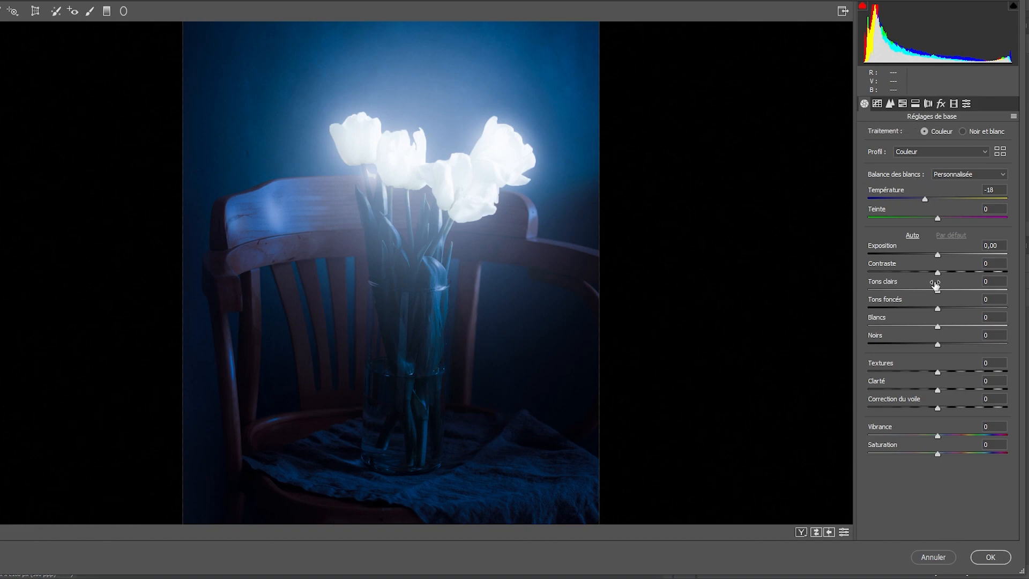
# - Raise the exposure (Exposition) to +0,40, fine-tune the remaining tonal sliders and apply the Camera Raw filter
pyautogui.moveTo(937, 255); pyautogui.dragTo(944, 255)
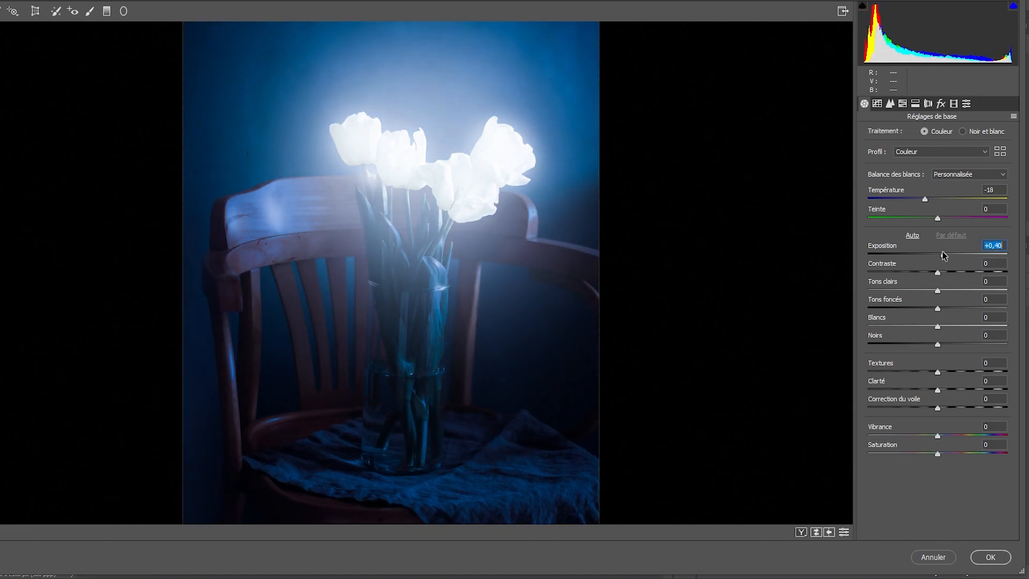
pyautogui.keyDown('alt'); pyautogui.click(457, 271); pyautogui.keyUp('alt')
pyautogui.moveTo(940, 271); pyautogui.dragTo(926, 343)
pyautogui.doubleClick(949, 327)
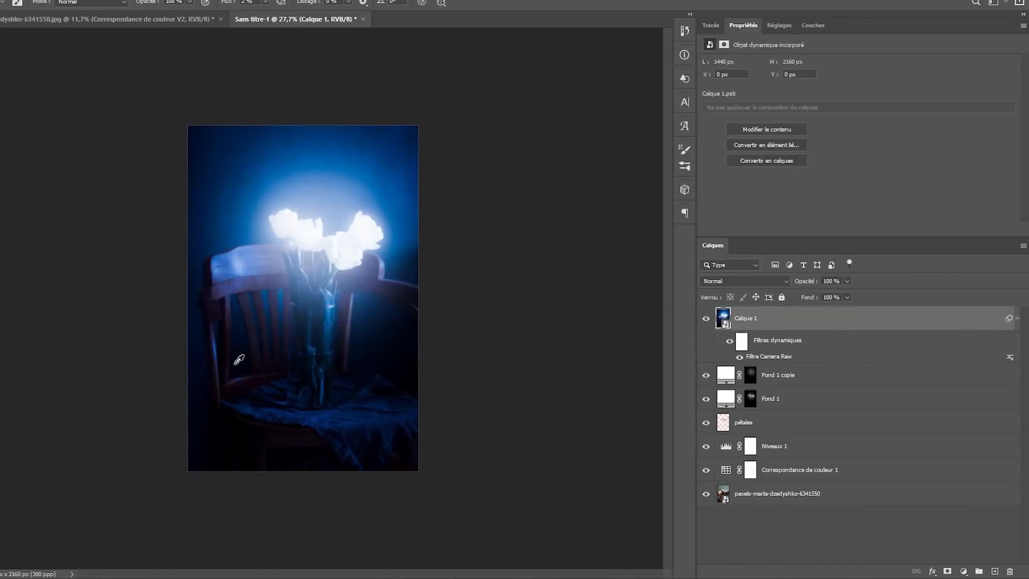
# - Hide and show Calque 1 to compare the graded image with the layers beneath it, and inspect the result closely
pyautogui.scroll(1, 235, 363)
pyautogui.scroll(-2, 234, 364)
pyautogui.click(707, 319)
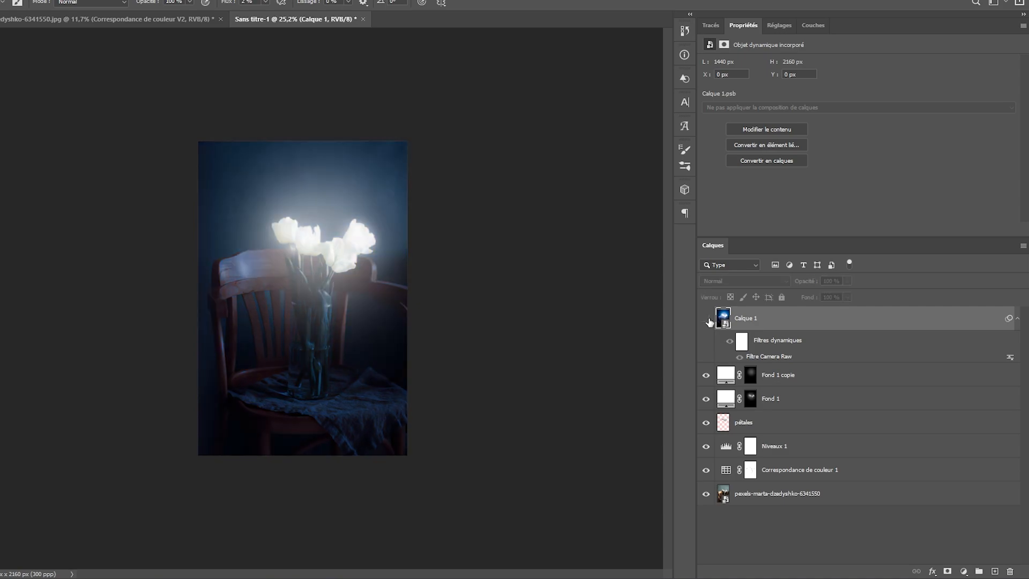
pyautogui.click(706, 319)
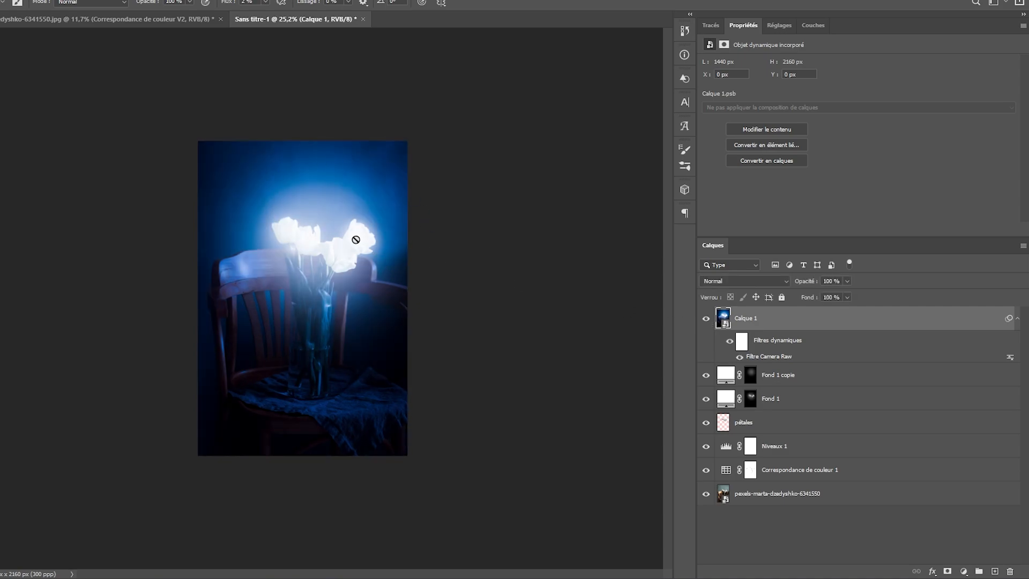
pyautogui.scroll(5, 321, 223)
pyautogui.scroll(-5, 332, 280)
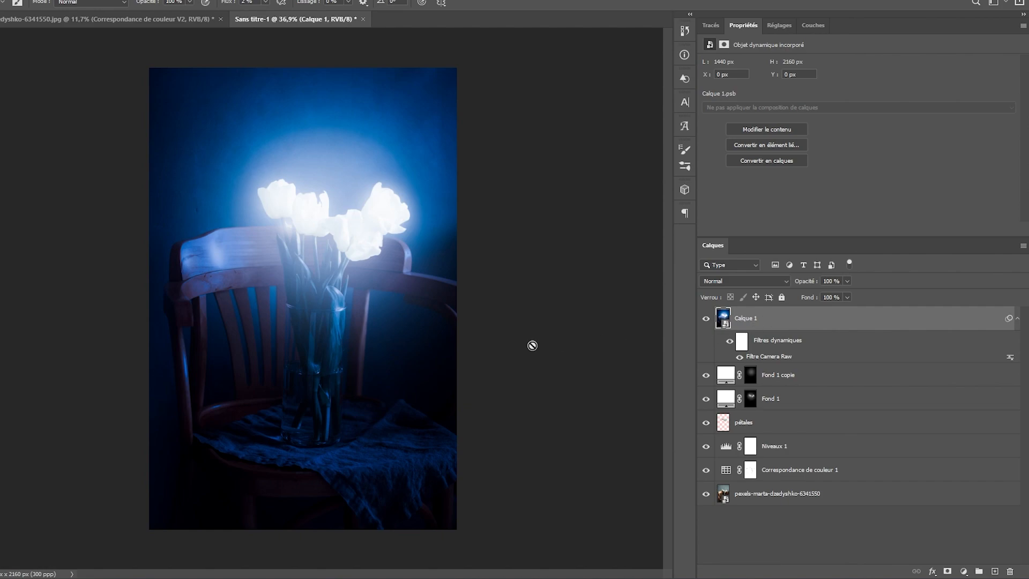
# - Add a solid colour fill layer in mid grey #909090 above Calque 1
pyautogui.press('v')
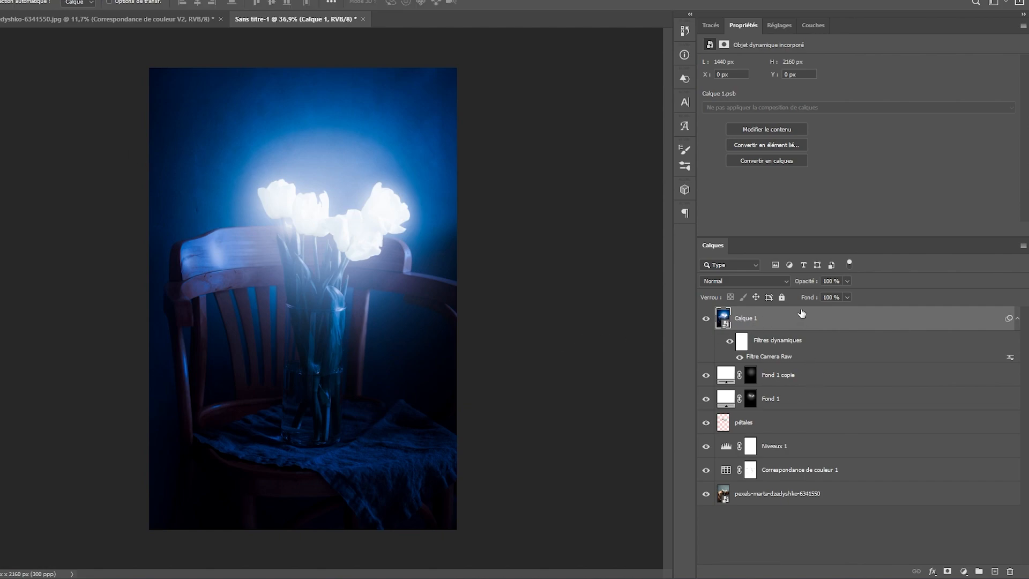
pyautogui.click(963, 571)
pyautogui.click(918, 367)
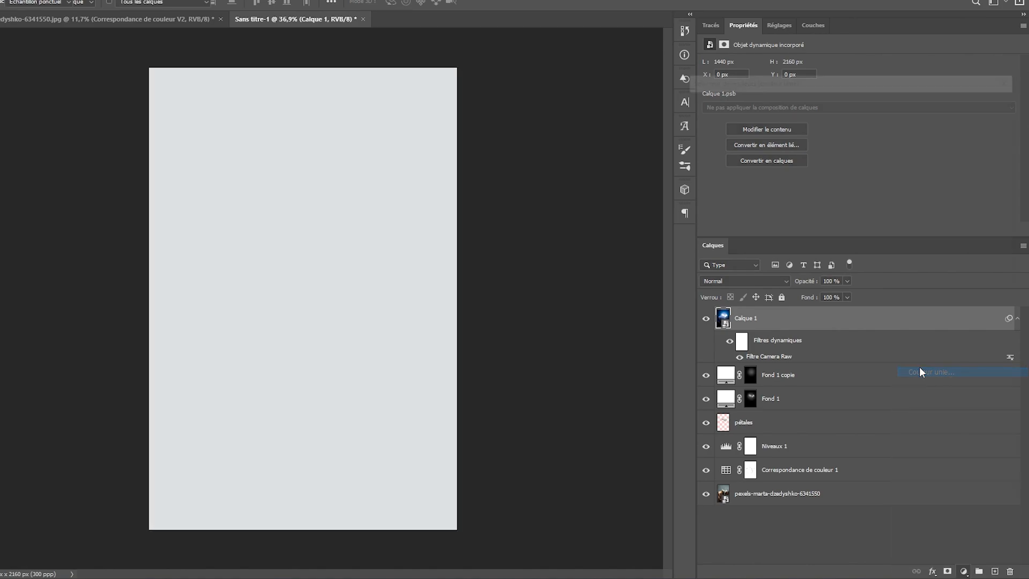
pyautogui.moveTo(759, 185)
pyautogui.mouseDown()
pyautogui.moveTo(682, 170)
pyautogui.moveTo(646, 173)
pyautogui.moveTo(636, 186)
pyautogui.moveTo(608, 170)
pyautogui.mouseUp()
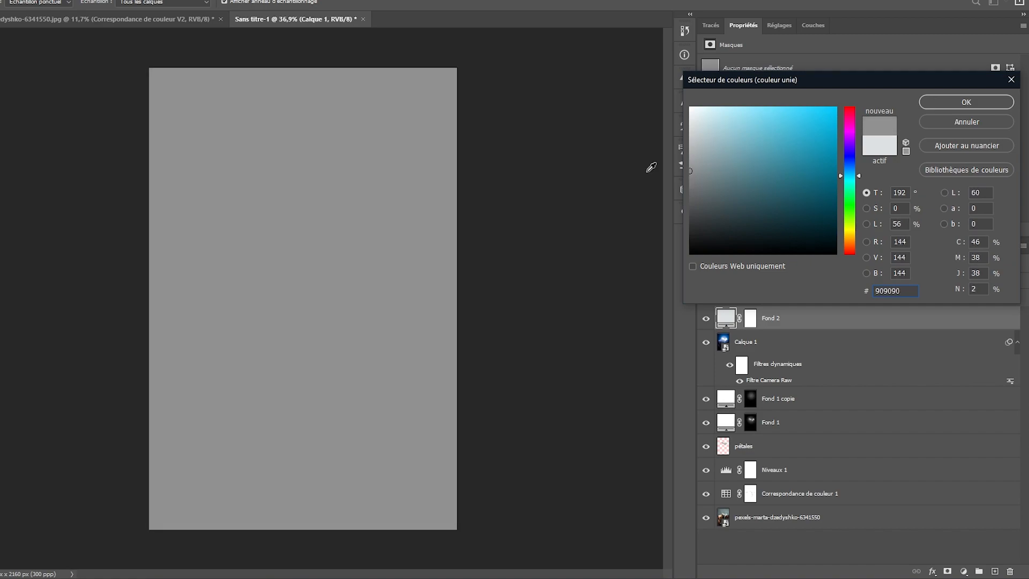
pyautogui.click(966, 99)
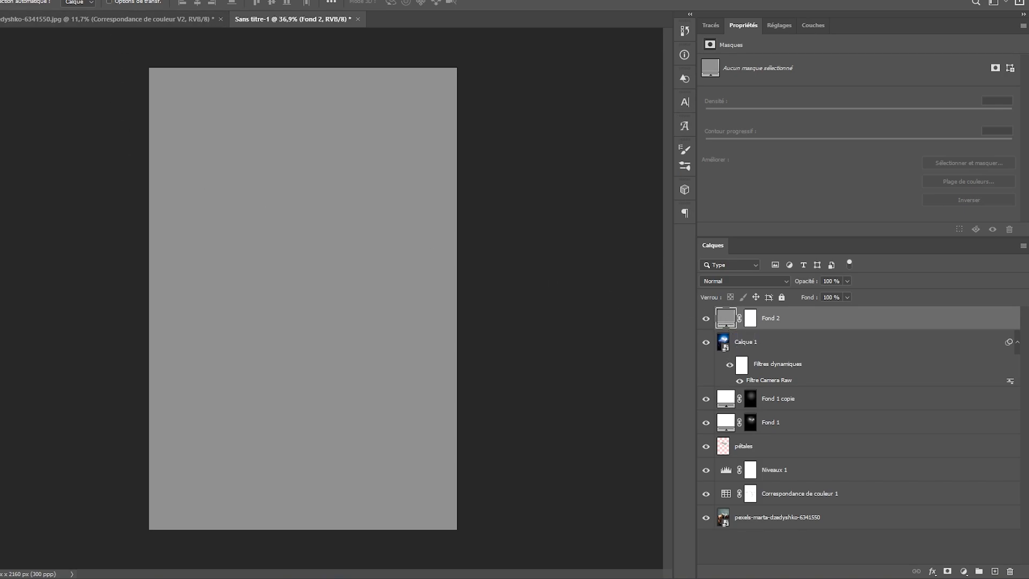
# - Convert the grey fill layer to a smart object and add 20% Gaussian, monochromatic noise with Ajout de bruit
pyautogui.click(114, 1)
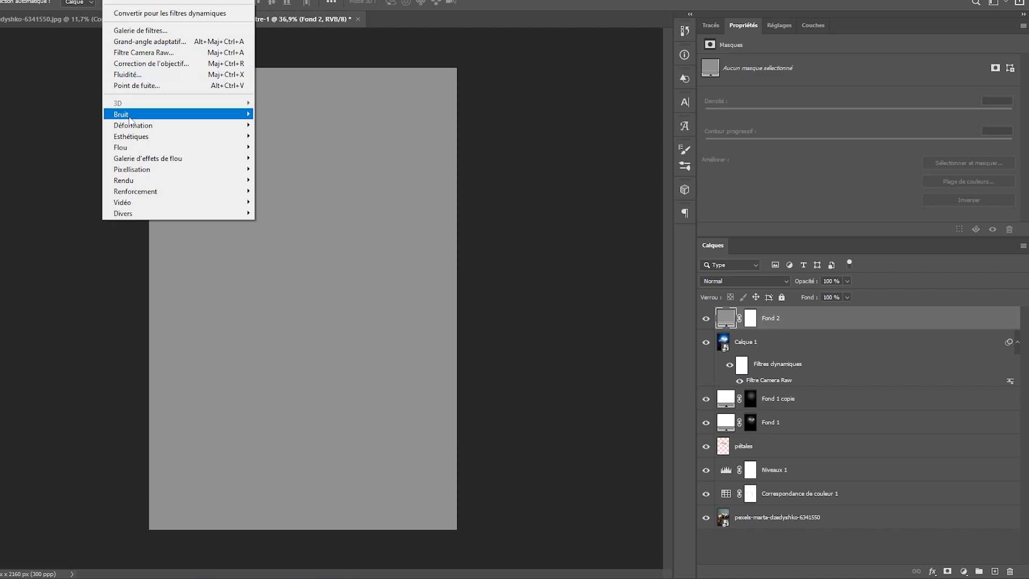
pyautogui.moveTo(134, 116)
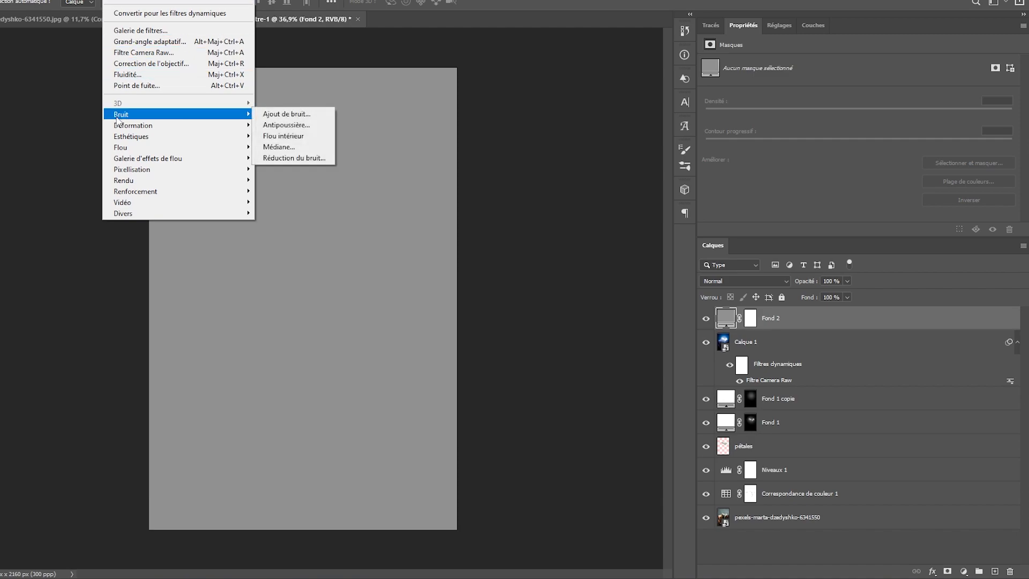
pyautogui.click(296, 113)
pyautogui.click(488, 209)
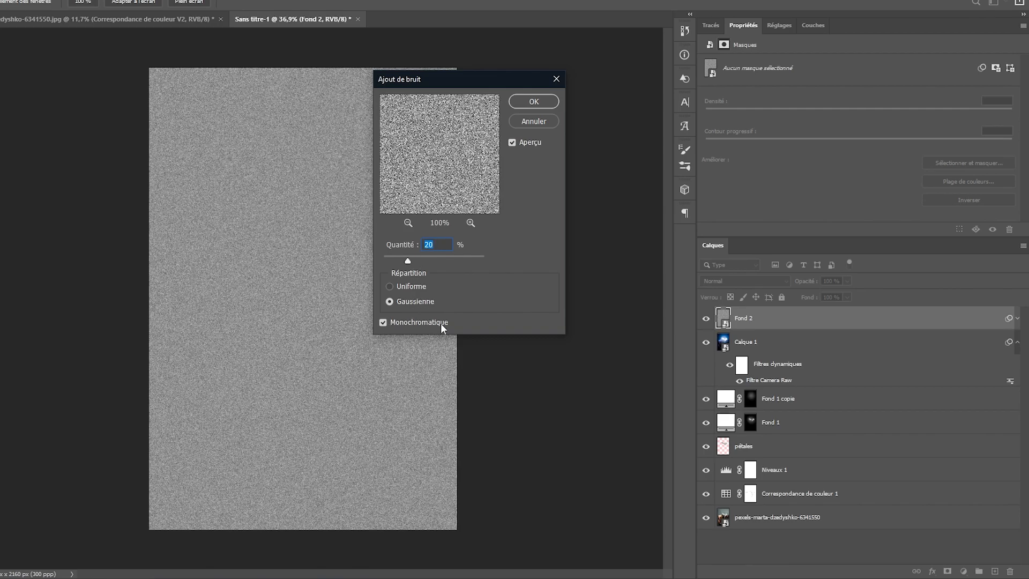
pyautogui.click(549, 106)
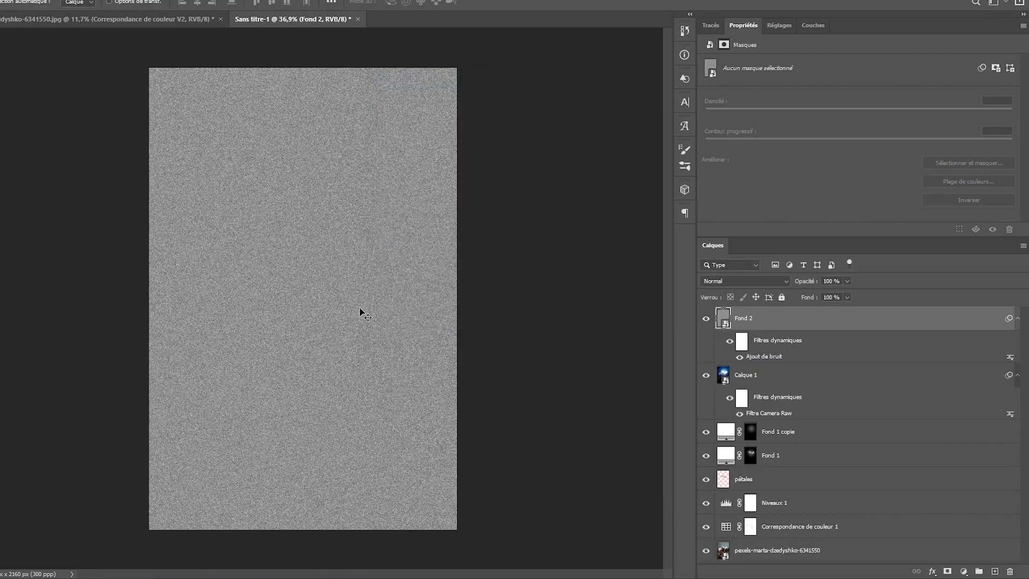
# - Set the blend mode of the grey noise layer to Incrustation
pyautogui.scroll(2, 312, 312)
pyautogui.scroll(1, 316, 300)
pyautogui.scroll(-2, 321, 291)
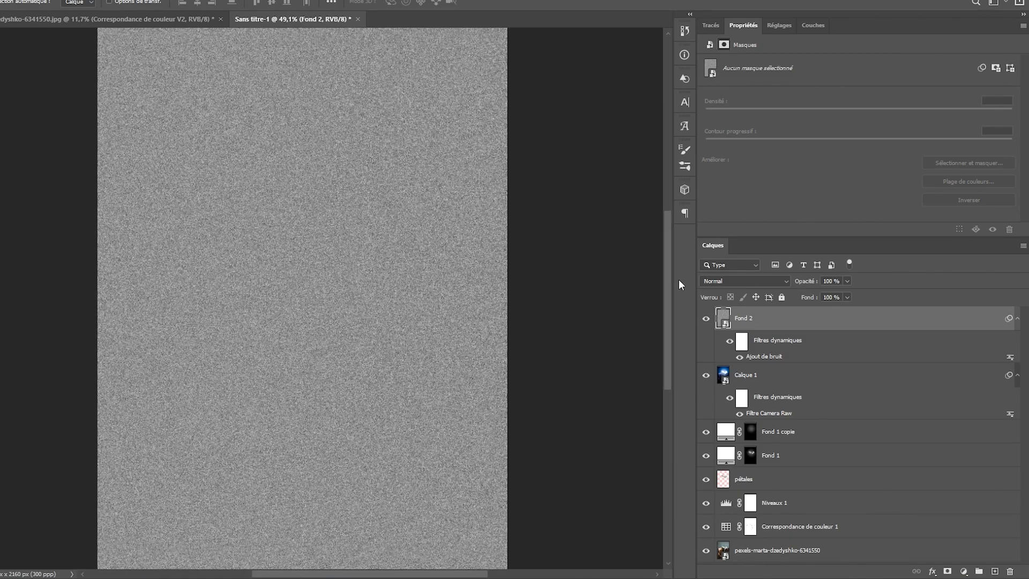
pyautogui.click(744, 281)
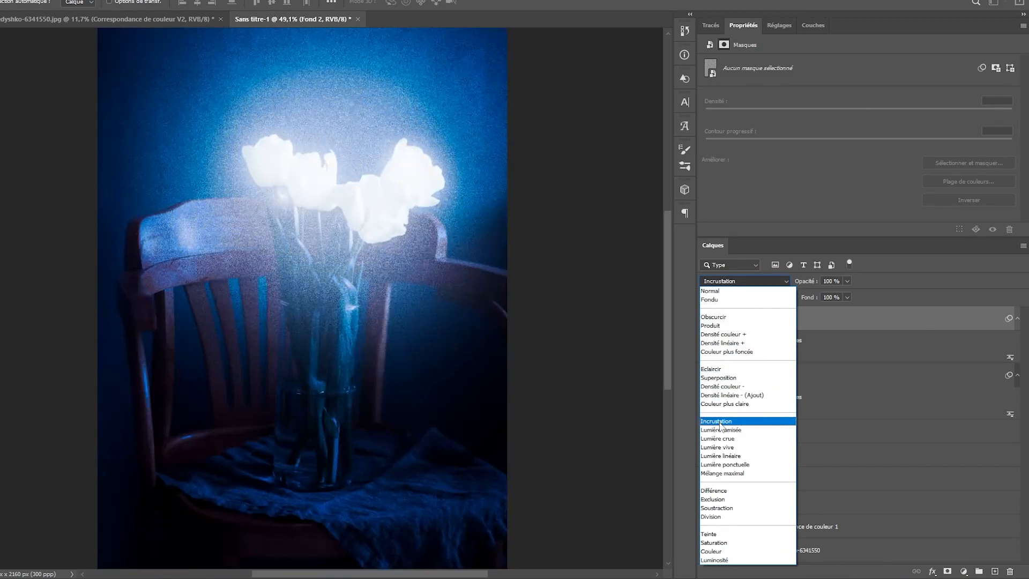
pyautogui.click(719, 421)
pyautogui.click(774, 320)
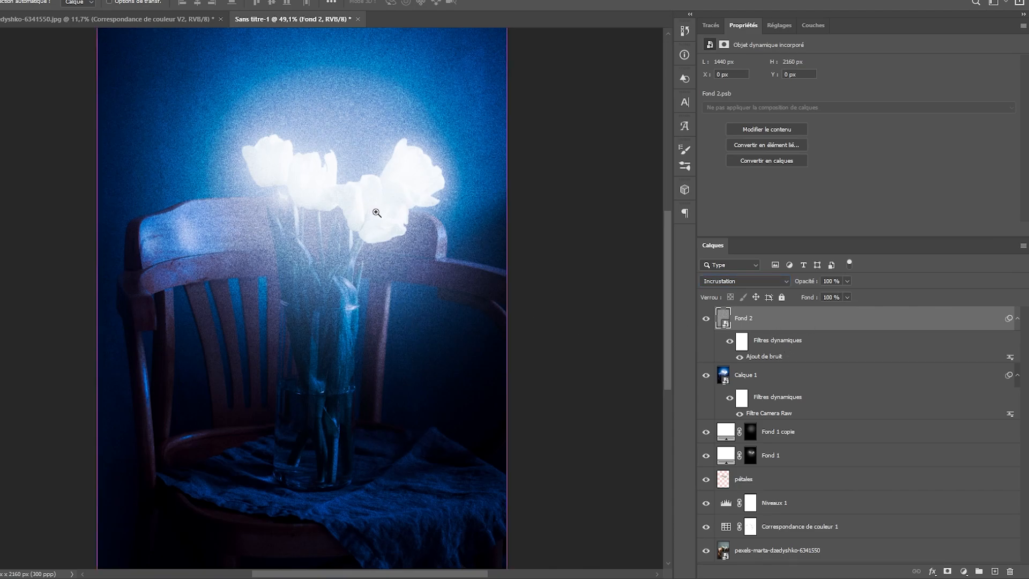
# - Reduce the fill (Fond) of the noise layer to 9% while checking the grain up close on the tulips
pyautogui.moveTo(374, 213); pyautogui.dragTo(443, 218)
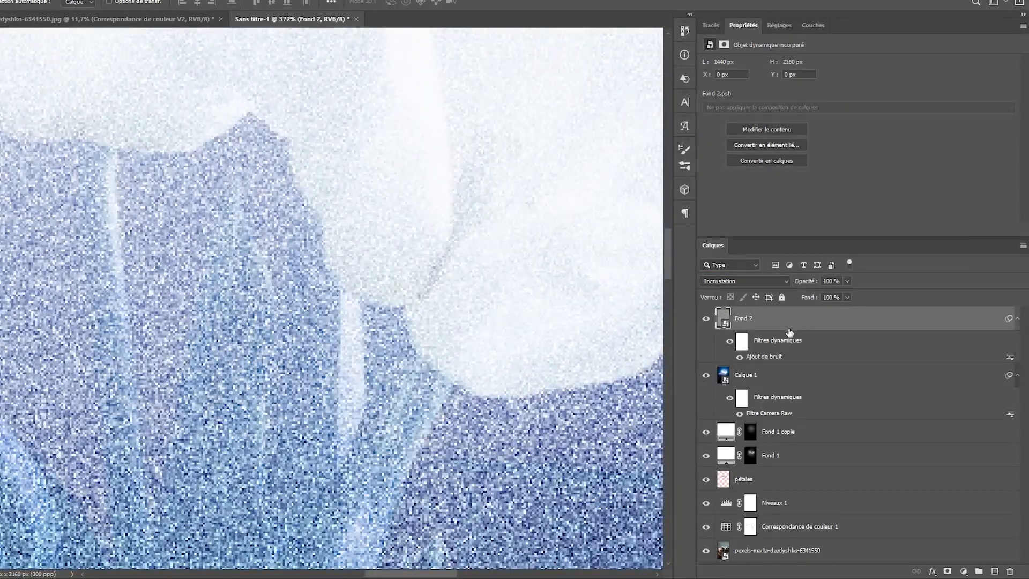
pyautogui.moveTo(847, 296); pyautogui.dragTo(801, 313)
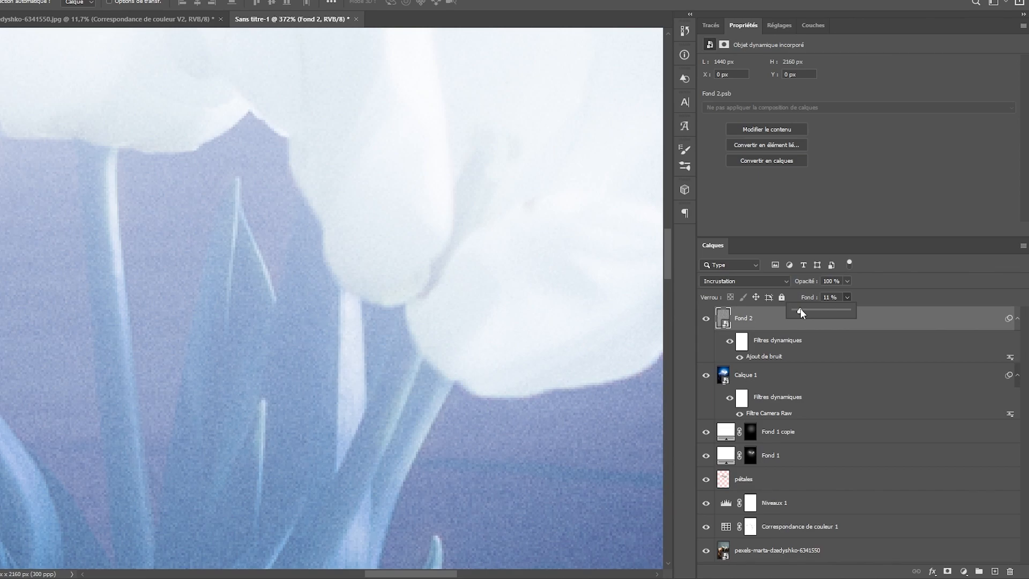
pyautogui.moveTo(800, 308); pyautogui.dragTo(799, 308)
pyautogui.click(387, 339)
# - Examine the fine grain and the glow around the tulips, chair and background, both in close-up and across the whole image
pyautogui.scroll(1, 386, 338)
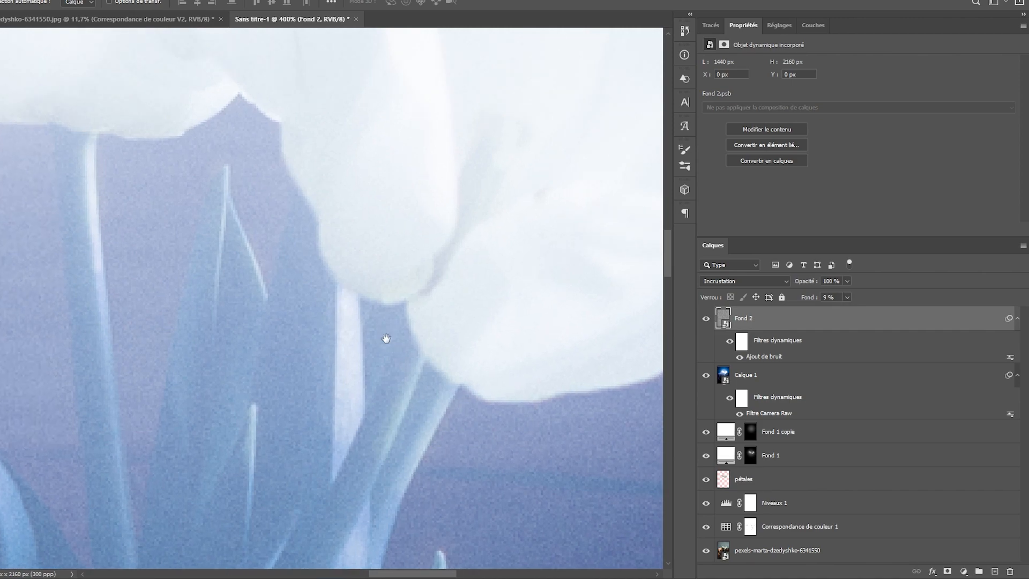
pyautogui.scroll(-2, 375, 348)
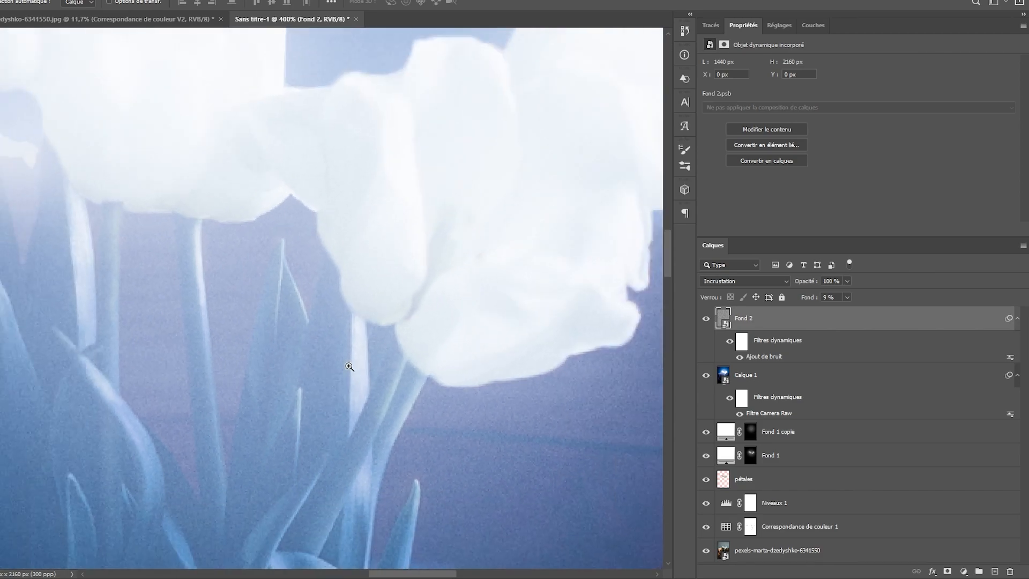
pyautogui.scroll(-5, 350, 366)
pyautogui.scroll(-1, 316, 378)
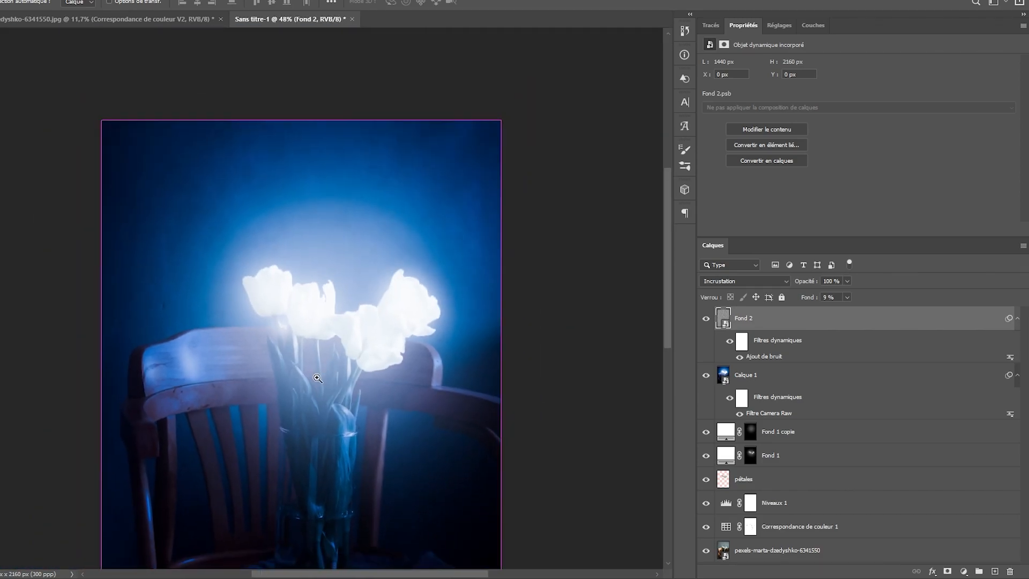
pyautogui.scroll(7, 316, 377)
pyautogui.scroll(-5, 279, 343)
pyautogui.scroll(4, 327, 383)
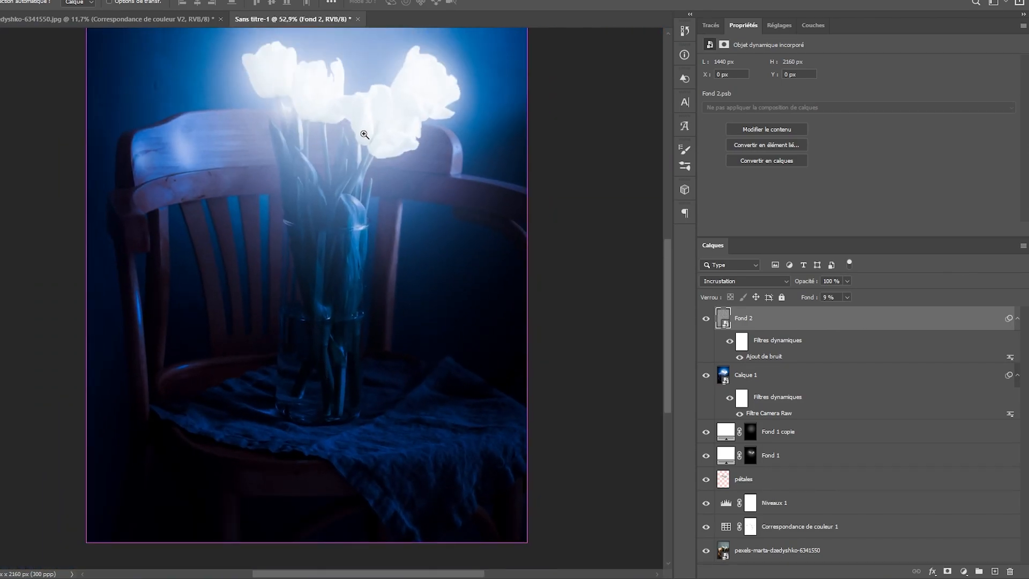
pyautogui.scroll(3, 362, 134)
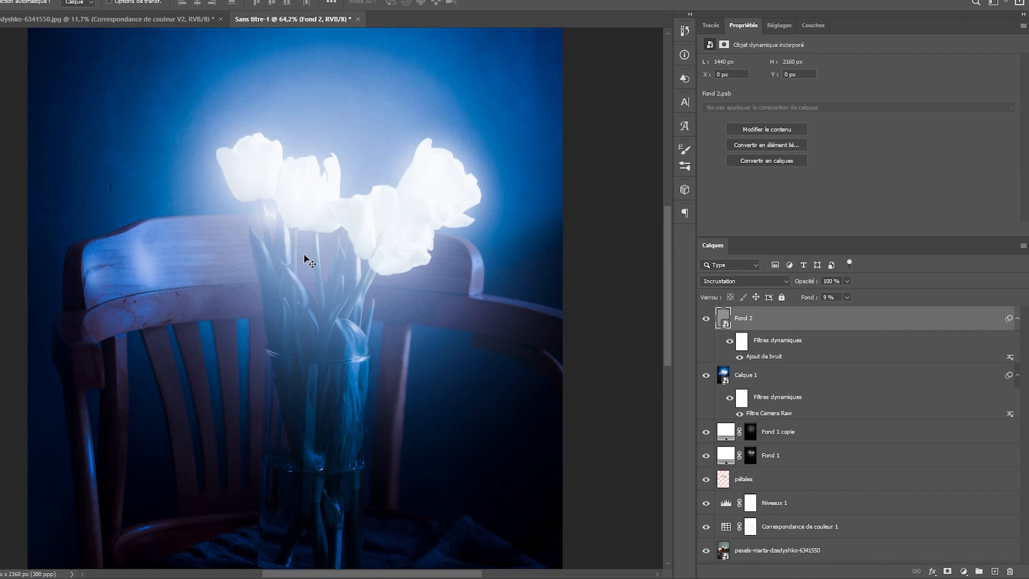
pyautogui.scroll(3, 340, 284)
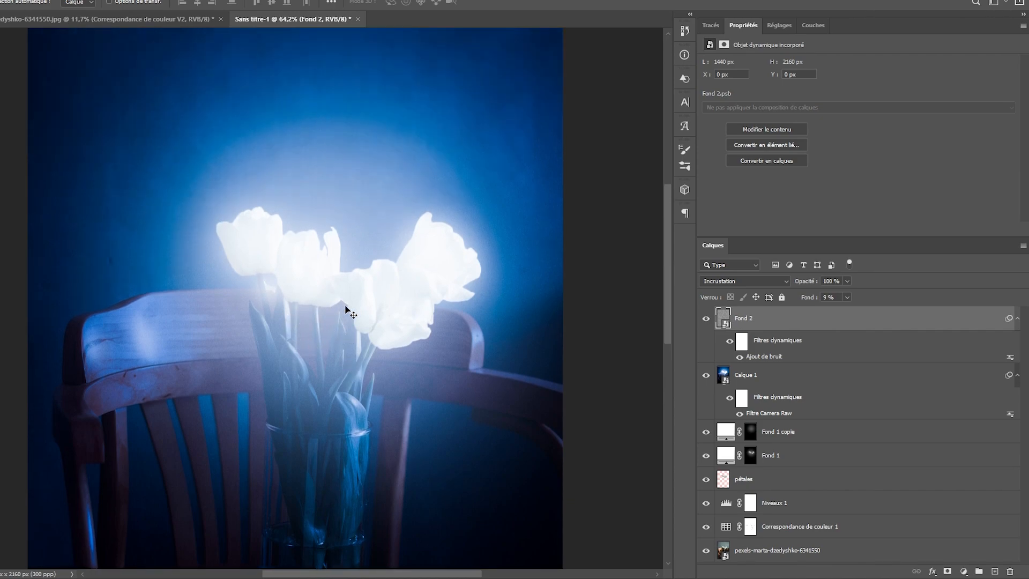
pyautogui.scroll(-3, 316, 294)
pyautogui.scroll(-3, 305, 305)
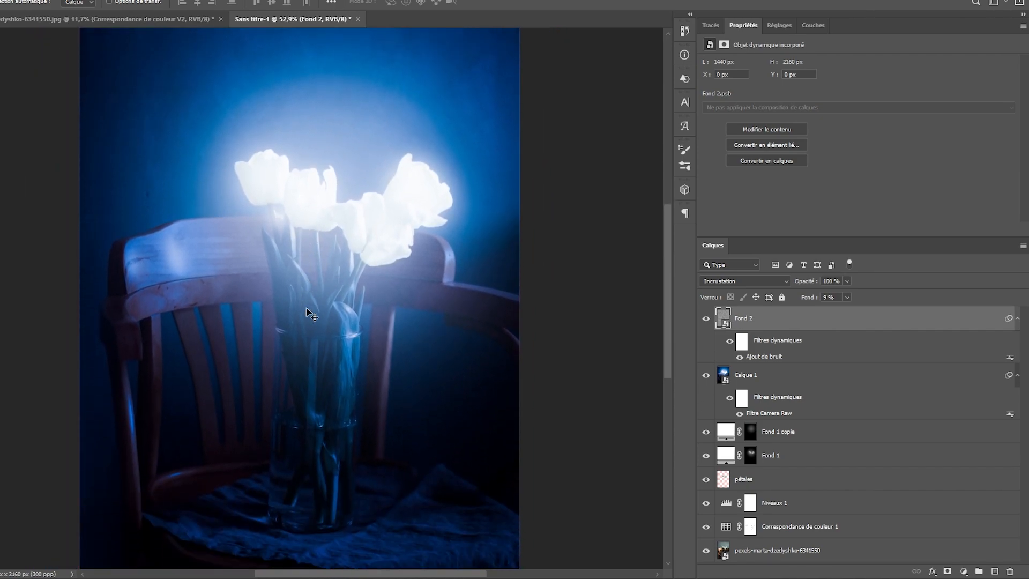
pyautogui.scroll(-2, 300, 308)
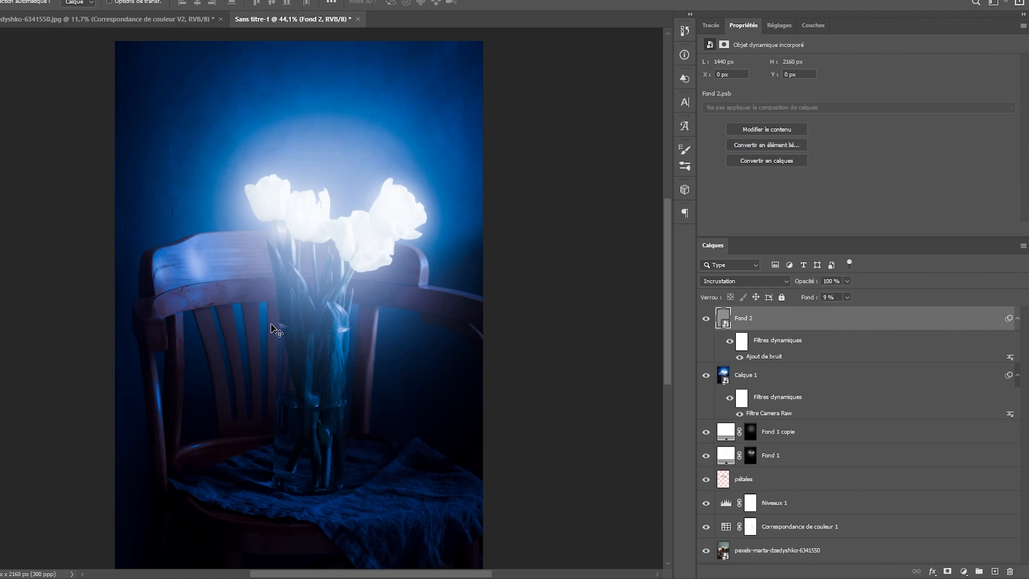
pyautogui.moveTo(331, 140); pyautogui.dragTo(311, 246)
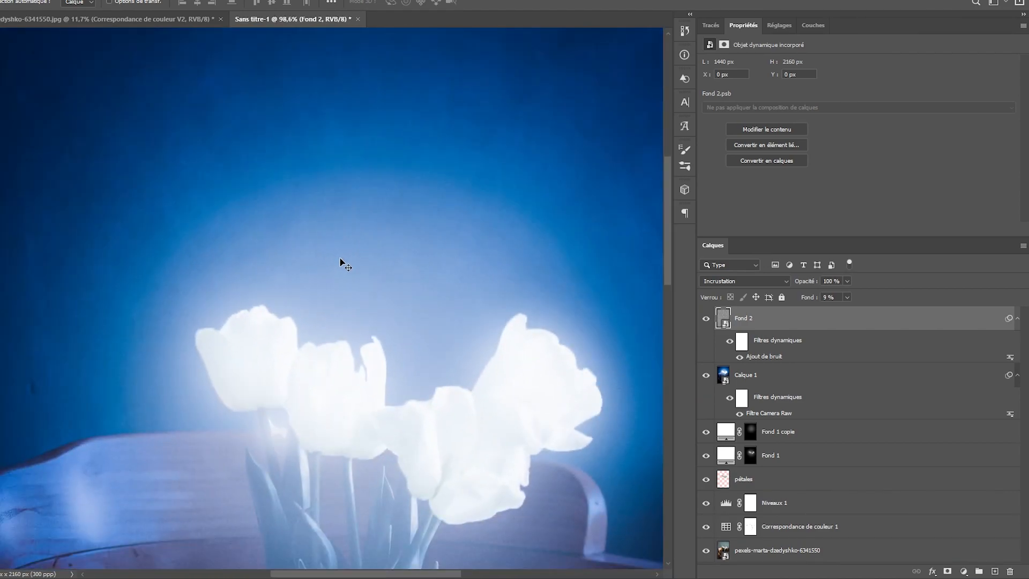
pyautogui.scroll(-2, 384, 255)
pyautogui.scroll(-3, 592, 138)
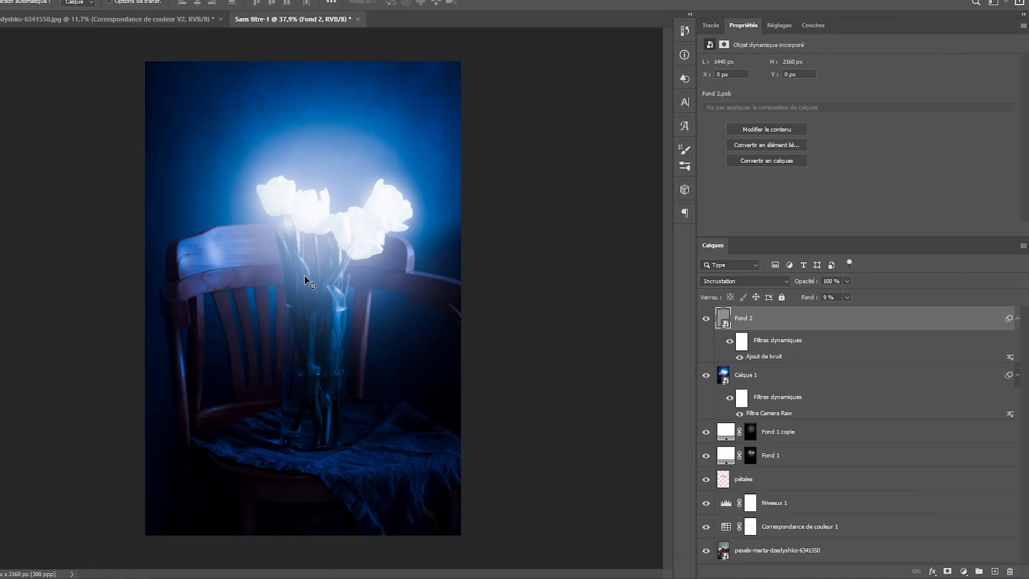
pyautogui.moveTo(320, 222); pyautogui.dragTo(342, 221)
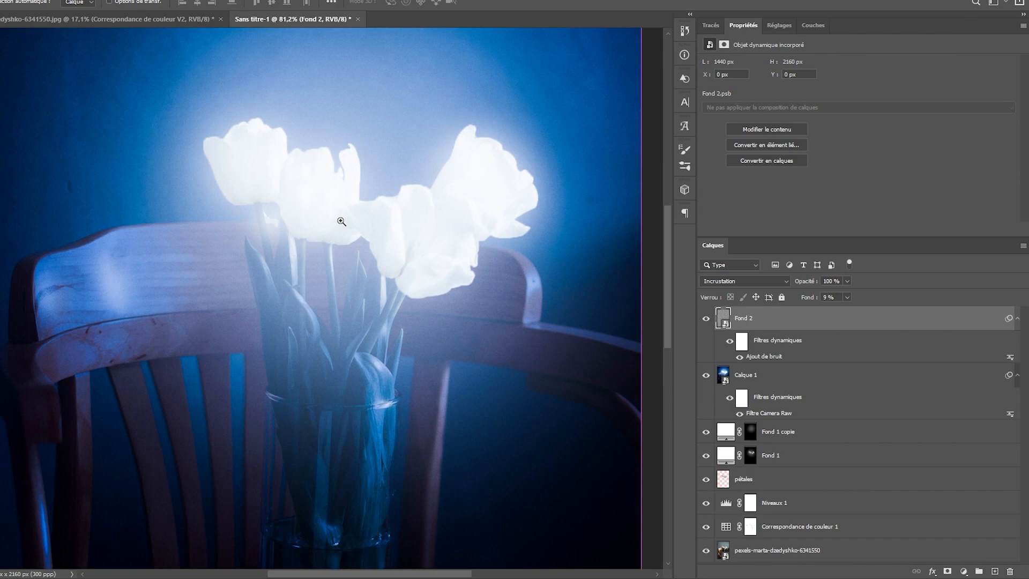
pyautogui.moveTo(342, 221); pyautogui.dragTo(305, 219)
pyautogui.moveTo(362, 259); pyautogui.dragTo(327, 260)
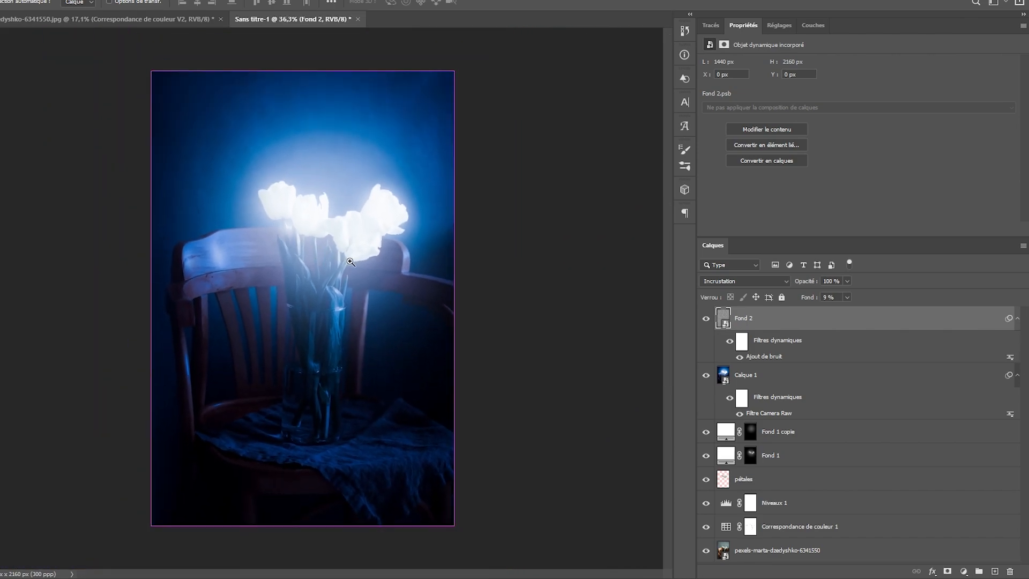
# - Hide every layer above the original photo and toggle Calque 1 to compare the image before and after
pyautogui.click(706, 318)
pyautogui.moveTo(705, 374); pyautogui.dragTo(677, 545)
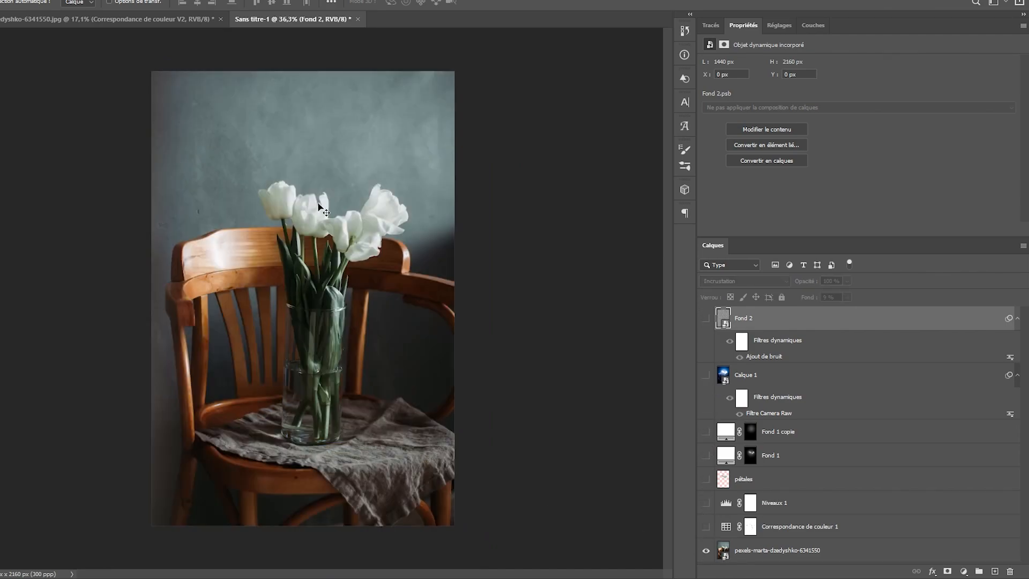
pyautogui.hotkey('ctrl', '0')
pyautogui.click(705, 374)
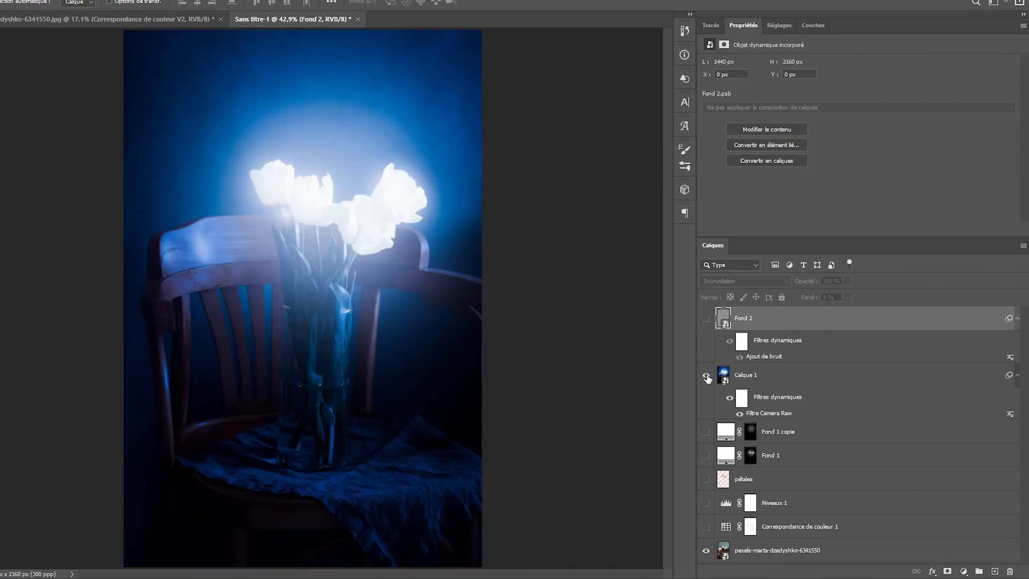
pyautogui.click(707, 376)
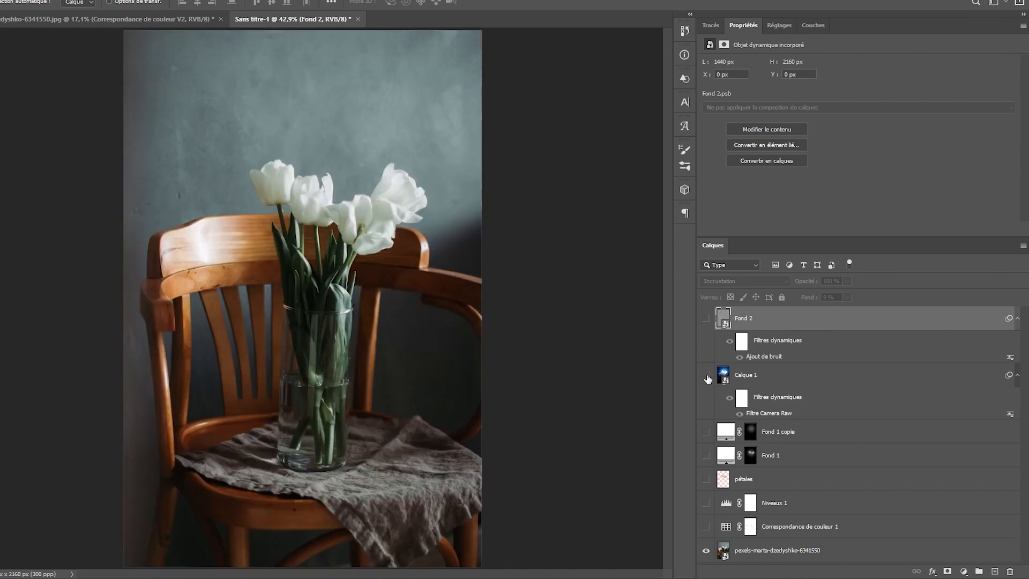